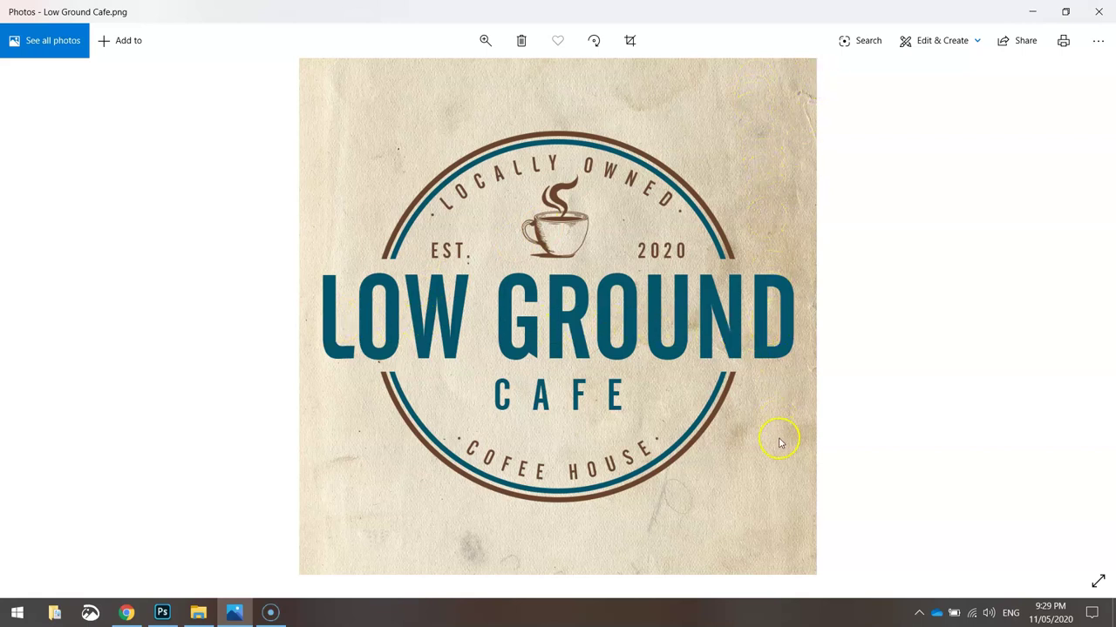
# Leave the logo preview in Photos and bring up the Cafeta font page on dafont.com in Chrome.
pyautogui.click(127, 612)
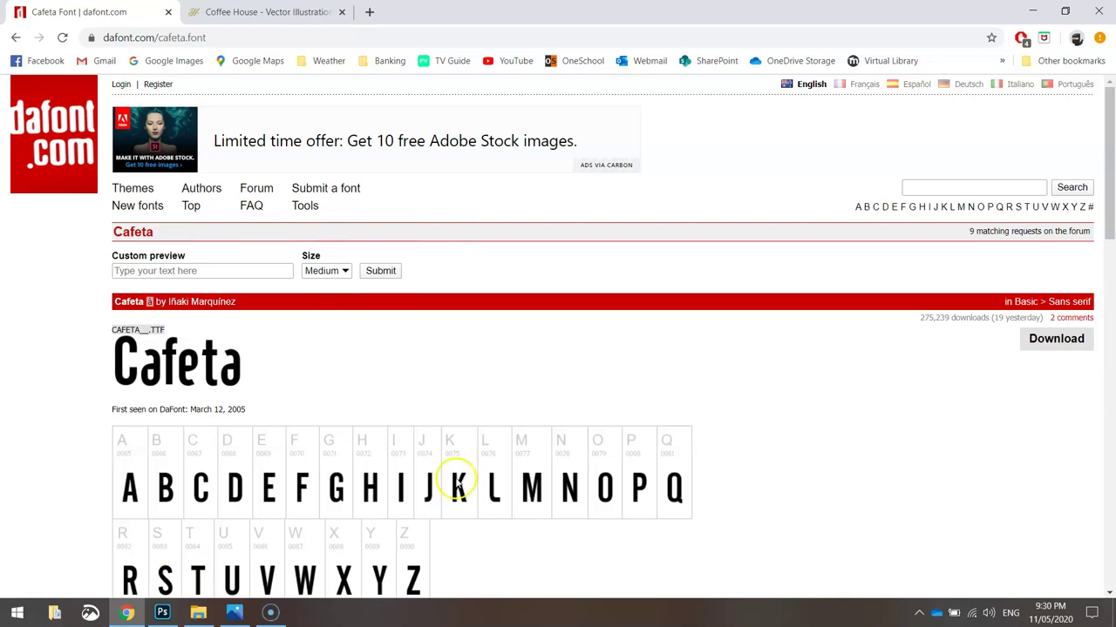
pyautogui.click(303, 375)
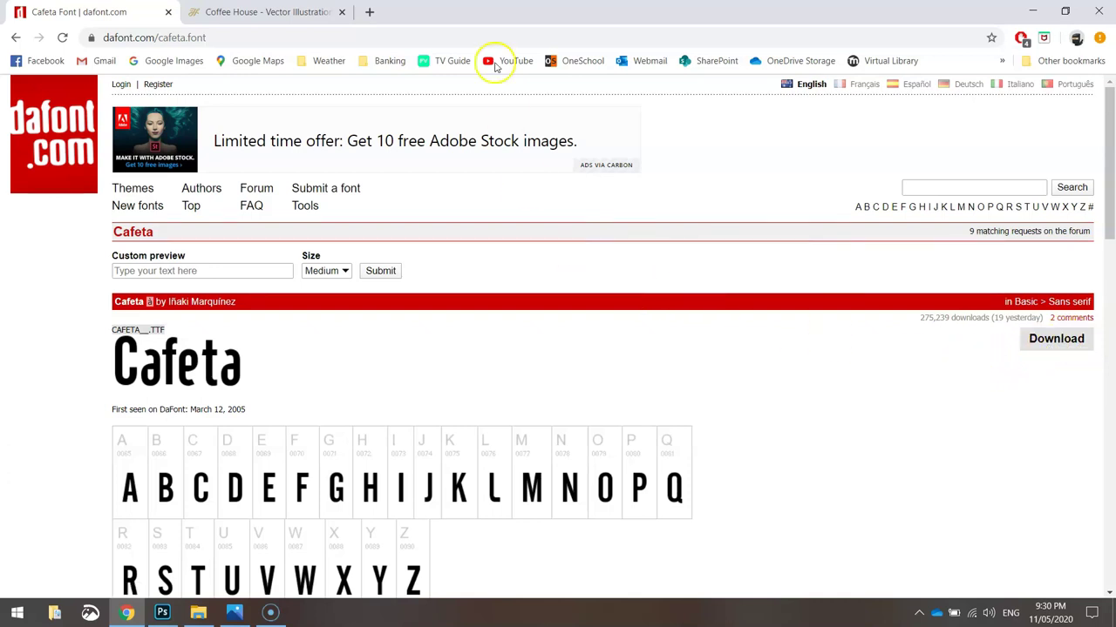
# On the Coffee House tab, view the coffee illustrations and 12 logo templates images, noting the $32 price.
pyautogui.hotkey('ctrl', 'Tab')
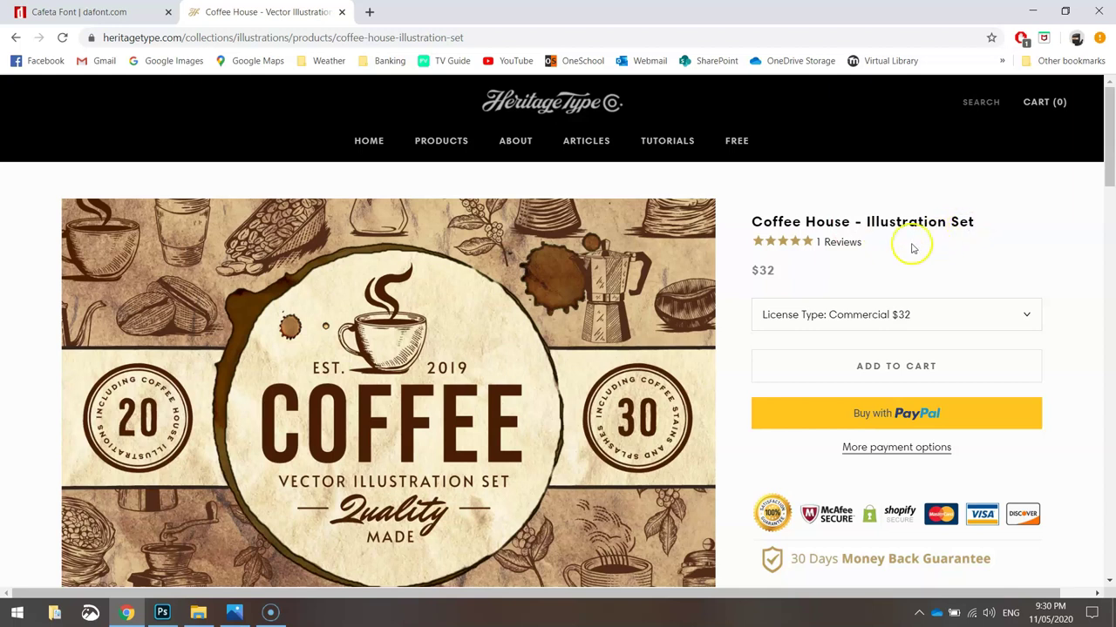
pyautogui.scroll(-3, 676, 379)
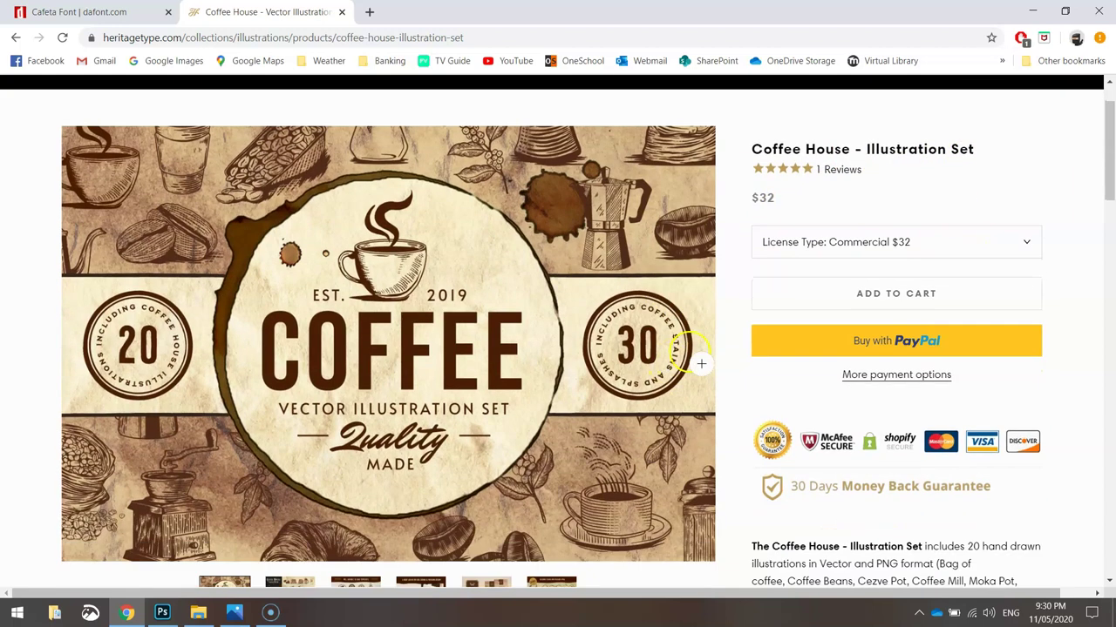
pyautogui.click(298, 523)
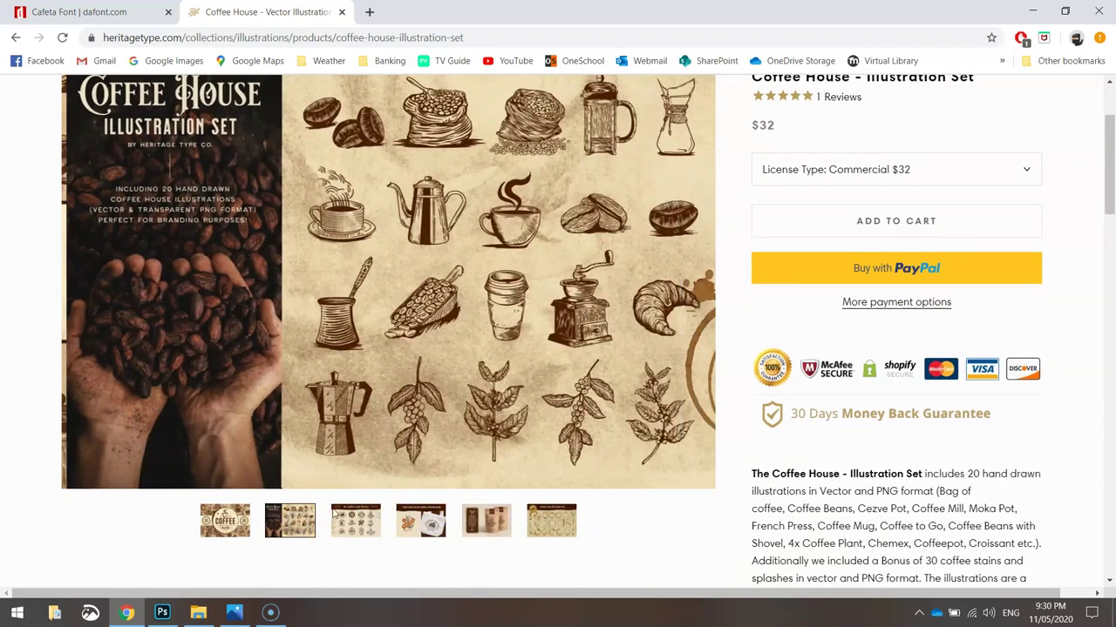
pyautogui.moveTo(1110, 185); pyautogui.dragTo(1110, 175)
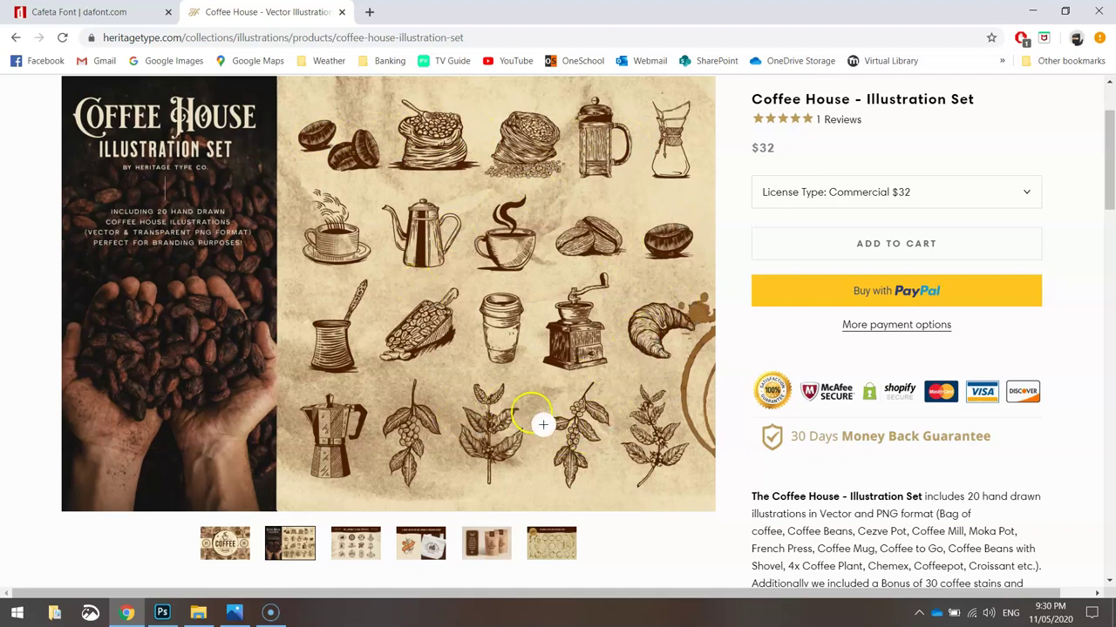
pyautogui.click(352, 549)
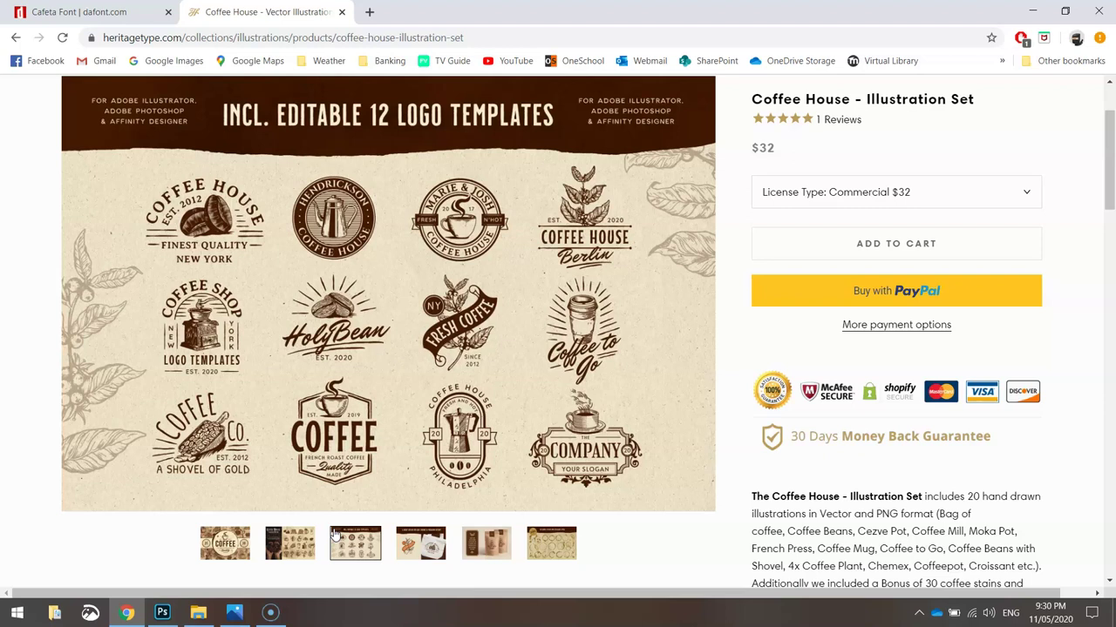
pyautogui.moveTo(753, 148); pyautogui.dragTo(781, 152)
pyautogui.click(986, 146)
# Browse the coffee bag packaging and bonus coffee stains images, then return to the 12 logo templates.
pyautogui.click(422, 555)
pyautogui.click(500, 545)
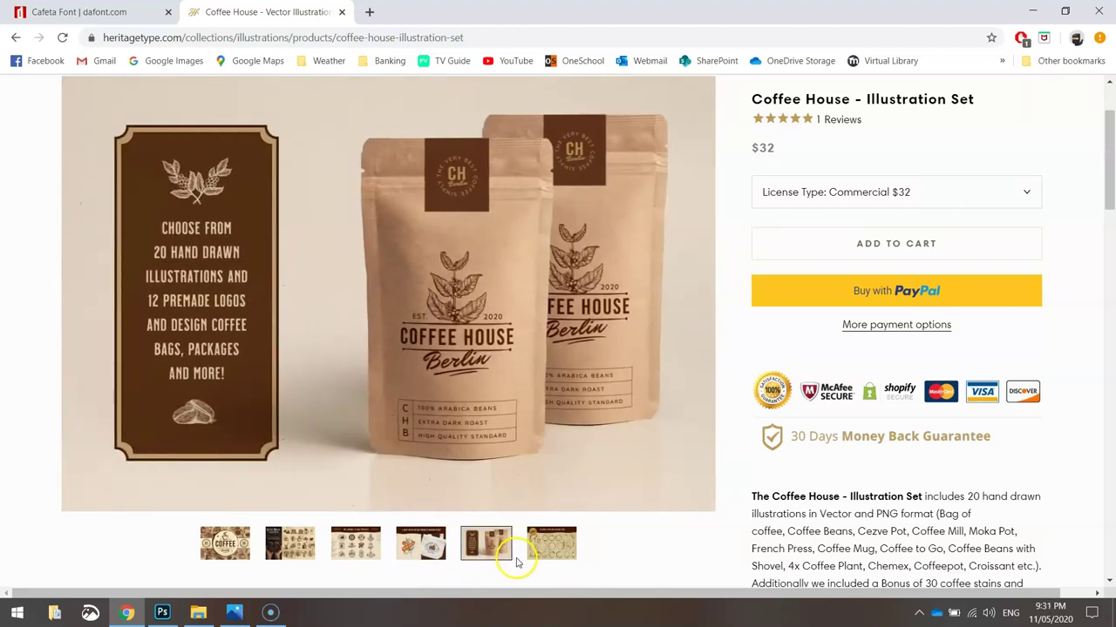
pyautogui.click(549, 549)
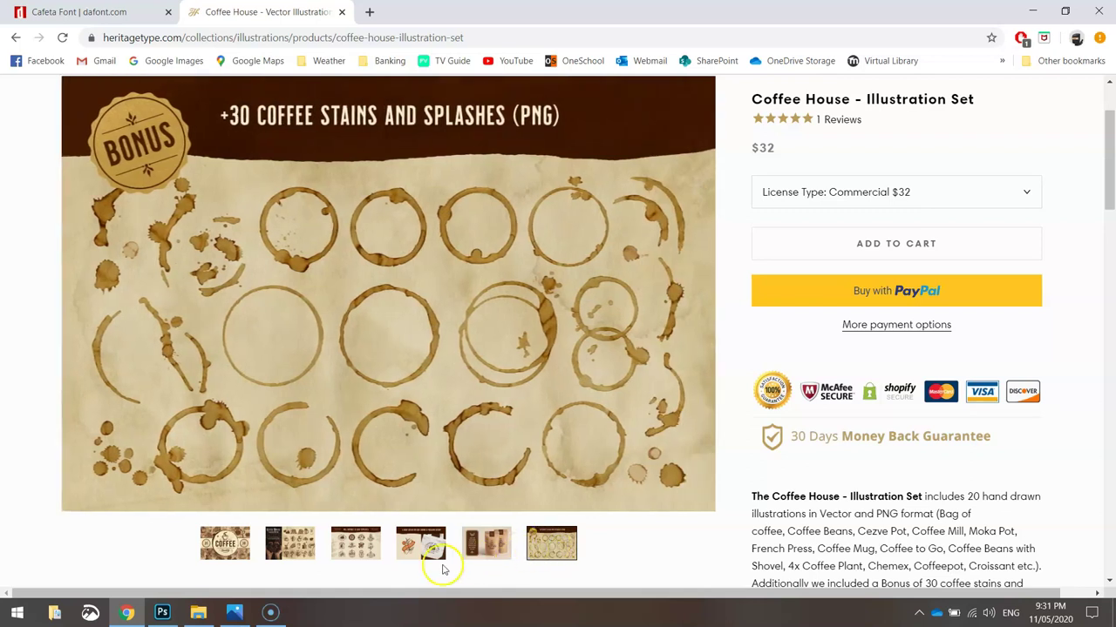
pyautogui.click(292, 544)
pyautogui.click(355, 546)
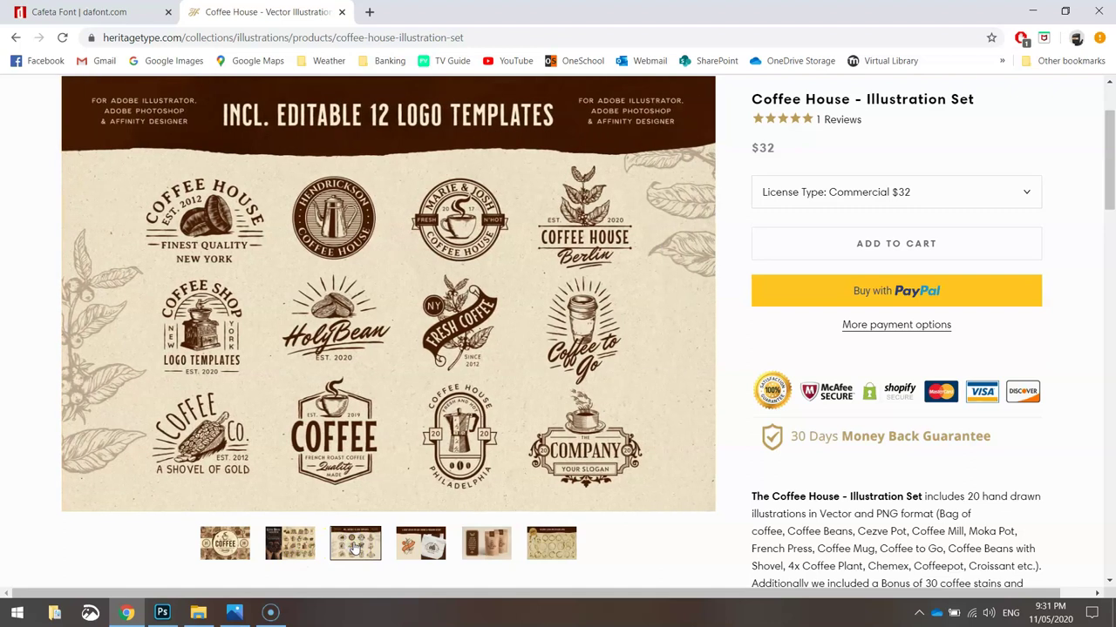
pyautogui.click(1111, 133)
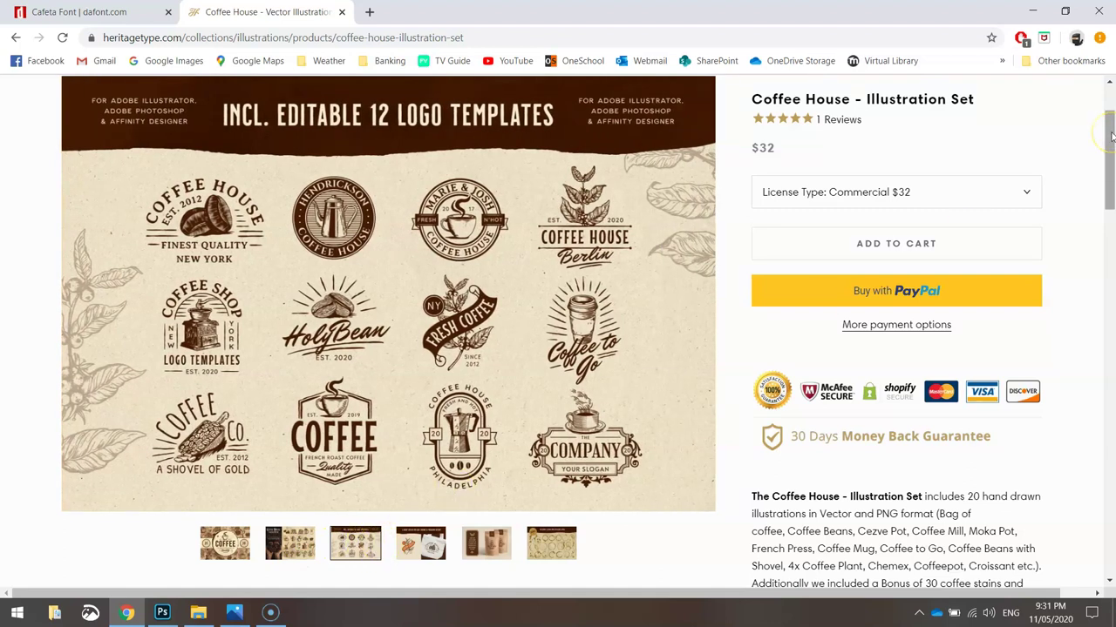
pyautogui.moveTo(1106, 152); pyautogui.dragTo(1088, 517)
pyautogui.click(905, 385)
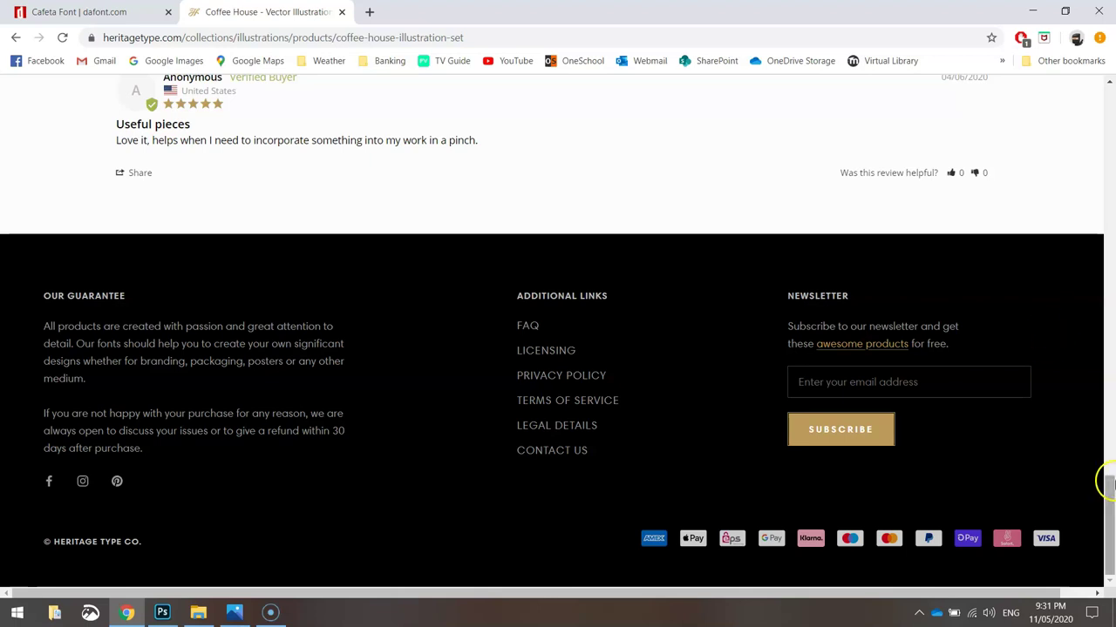
pyautogui.moveTo(1108, 558); pyautogui.dragTo(1104, 129)
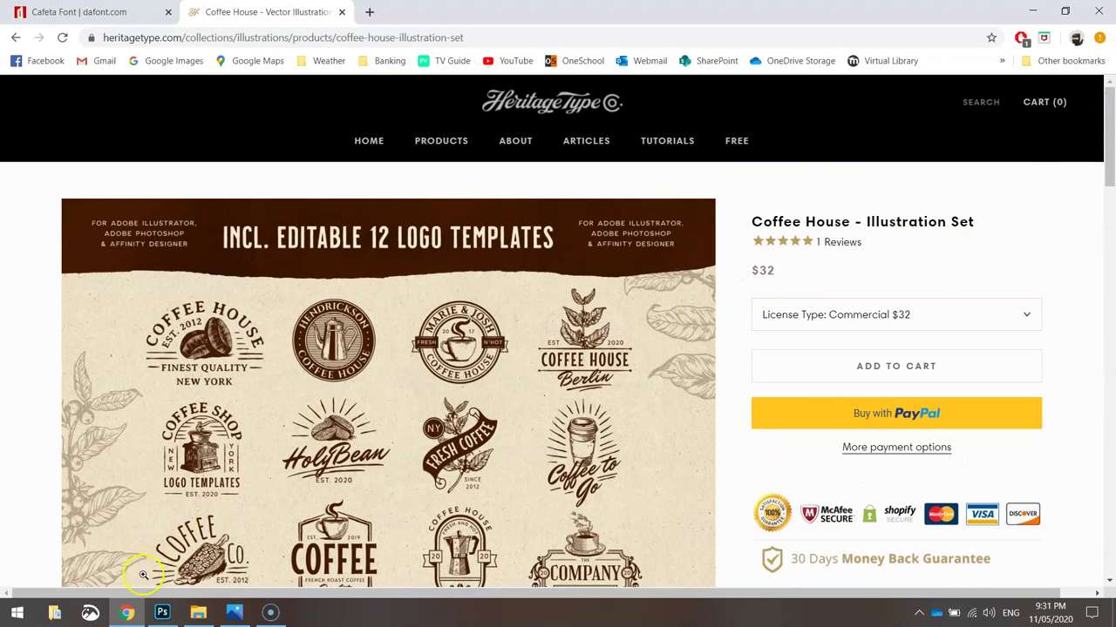
# In the Low Ground Cafe folder, select Asset 8, the CAFETA_ font and Texture (2).
pyautogui.click(197, 613)
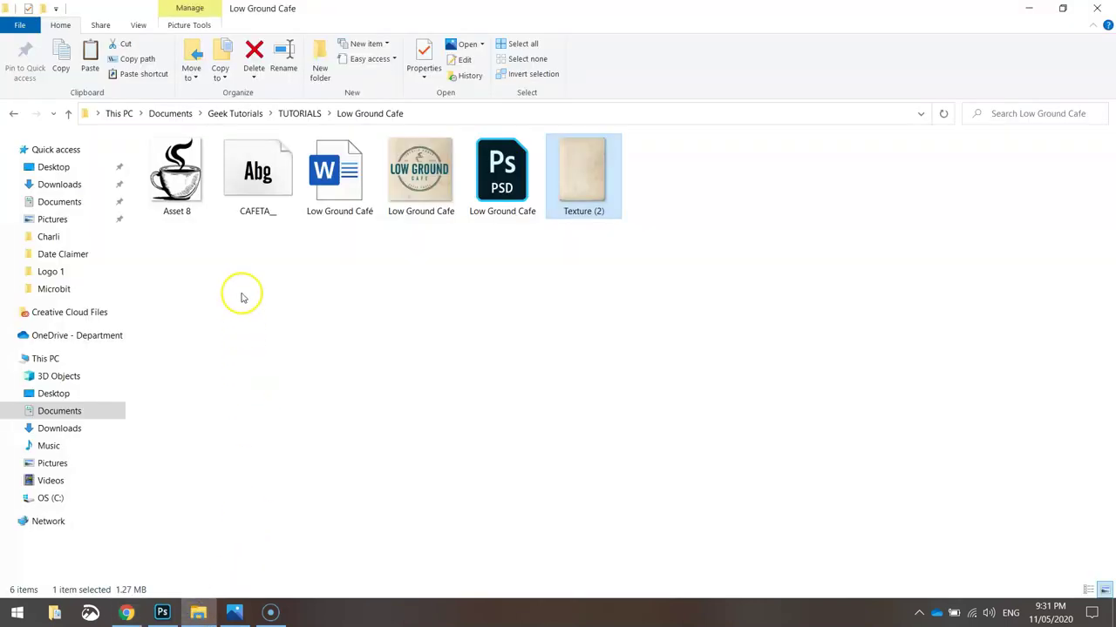
pyautogui.click(175, 184)
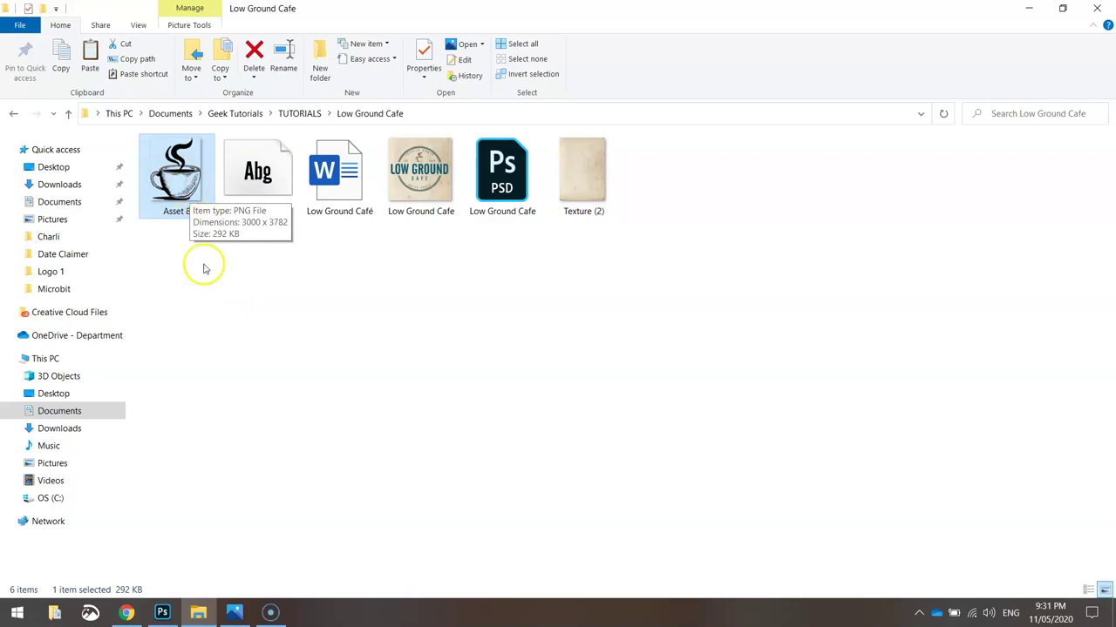
pyautogui.click(257, 173)
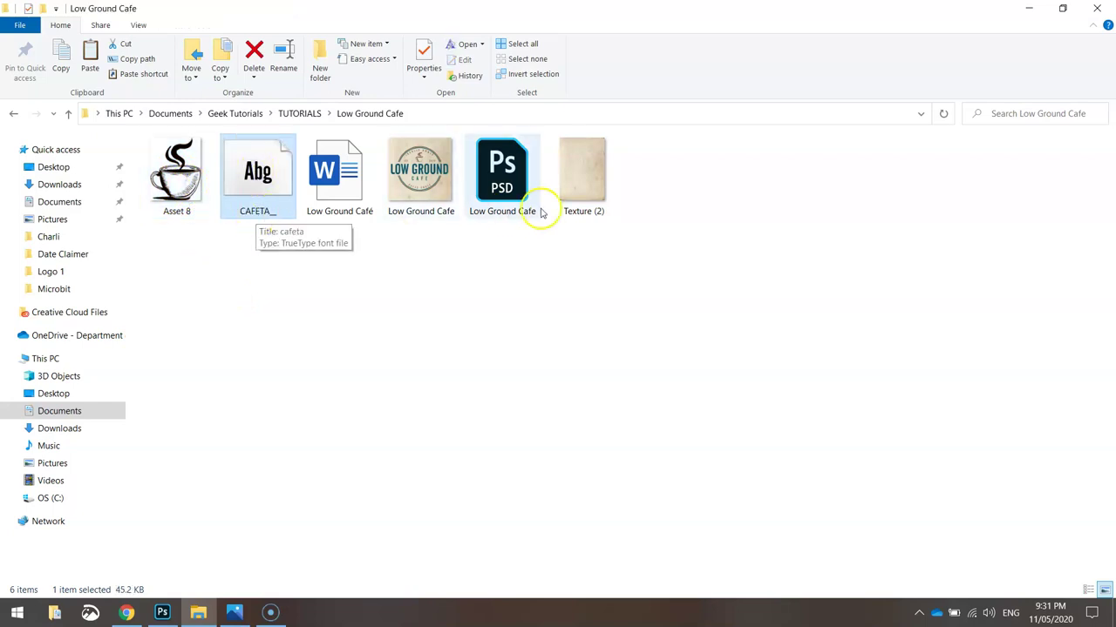
pyautogui.click(573, 197)
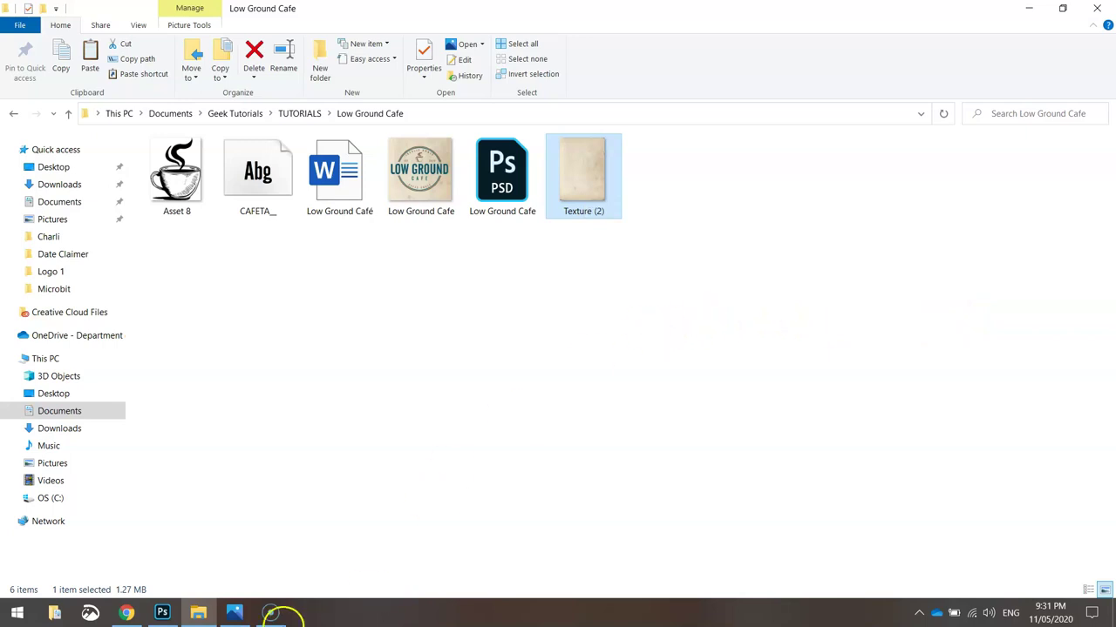
# Create a Print-preset document of 2000 × 2000 pixels at 300 ppi in CMYK Color.
pyautogui.click(163, 612)
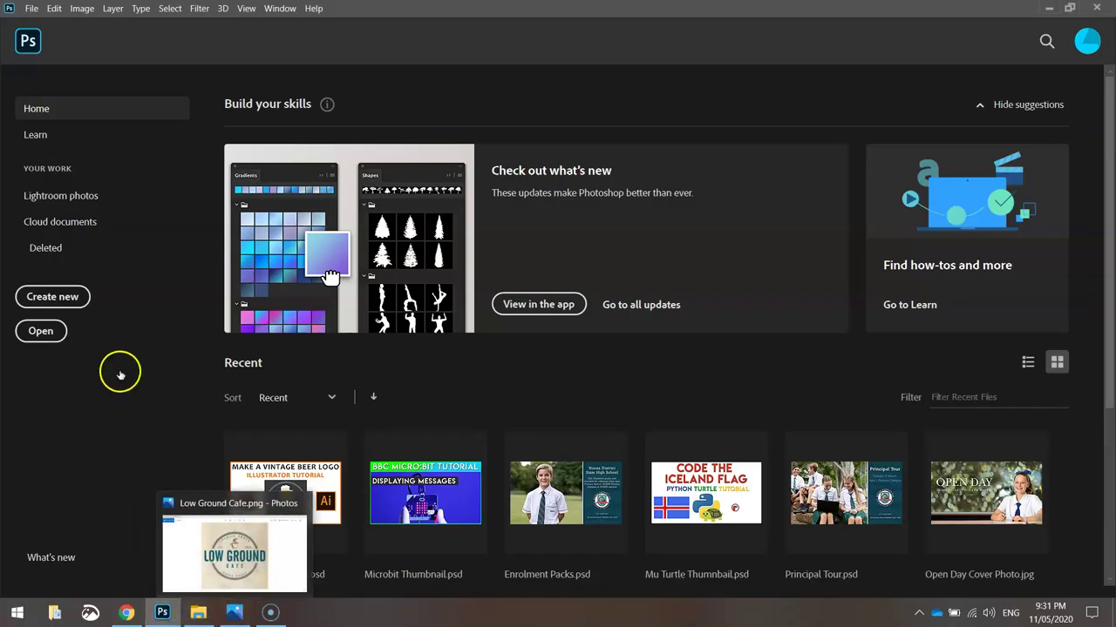
pyautogui.click(69, 296)
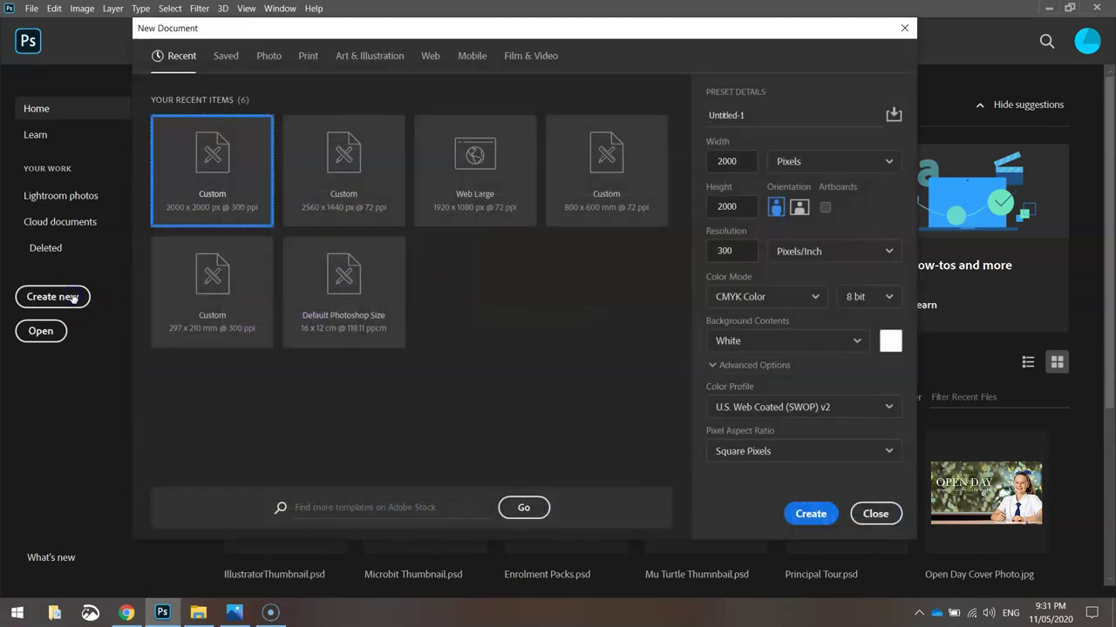
pyautogui.click(309, 56)
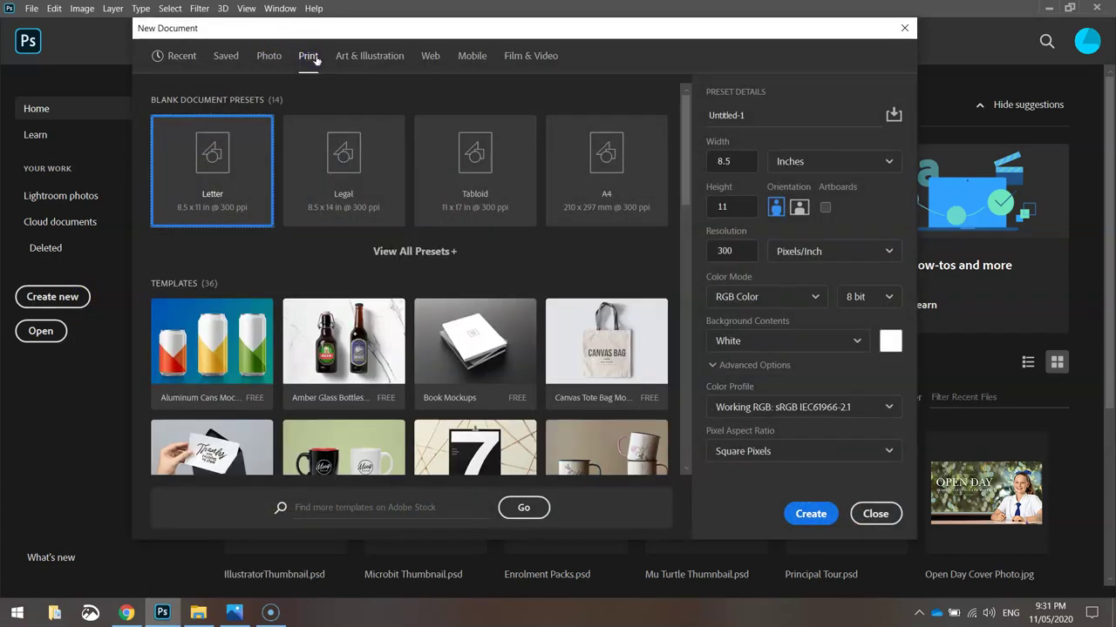
pyautogui.click(795, 162)
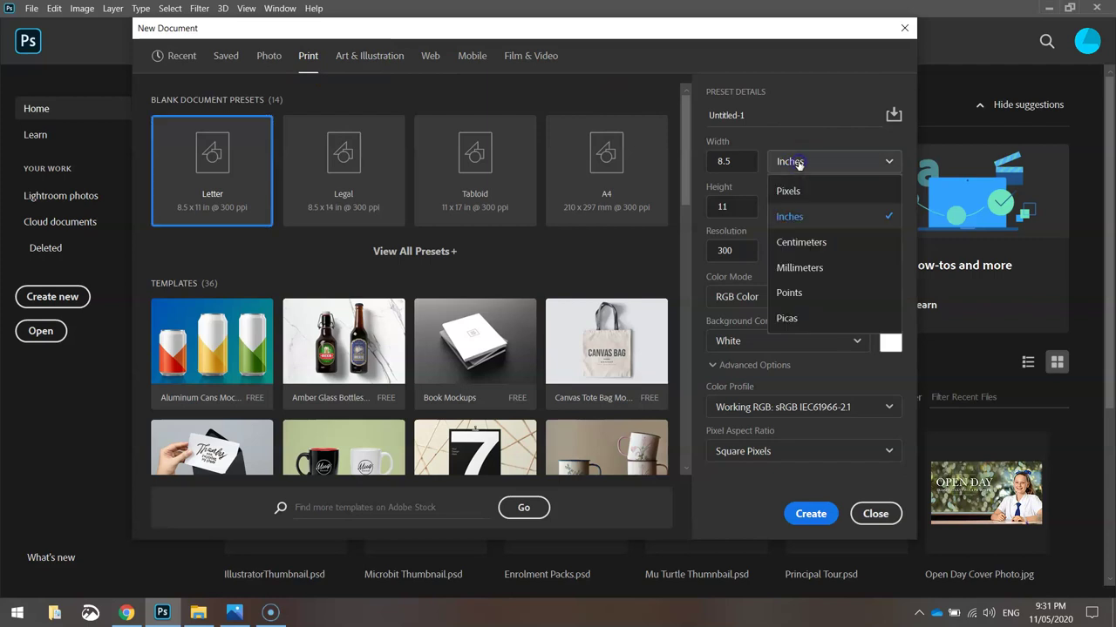
pyautogui.click(788, 190)
pyautogui.click(742, 160)
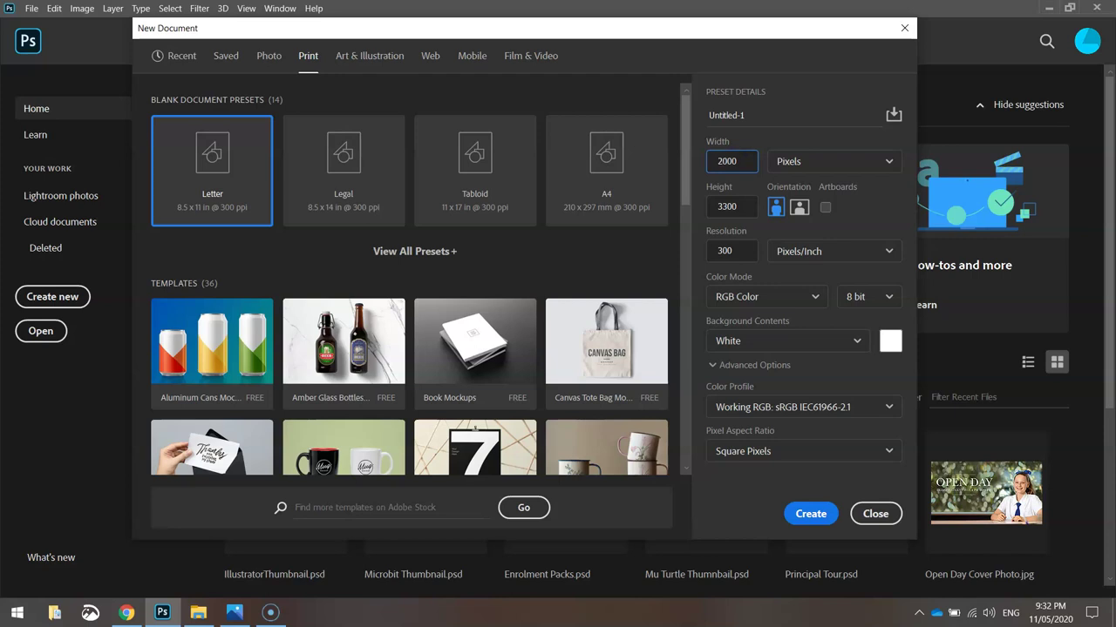
pyautogui.write('2000')
pyautogui.click(732, 205)
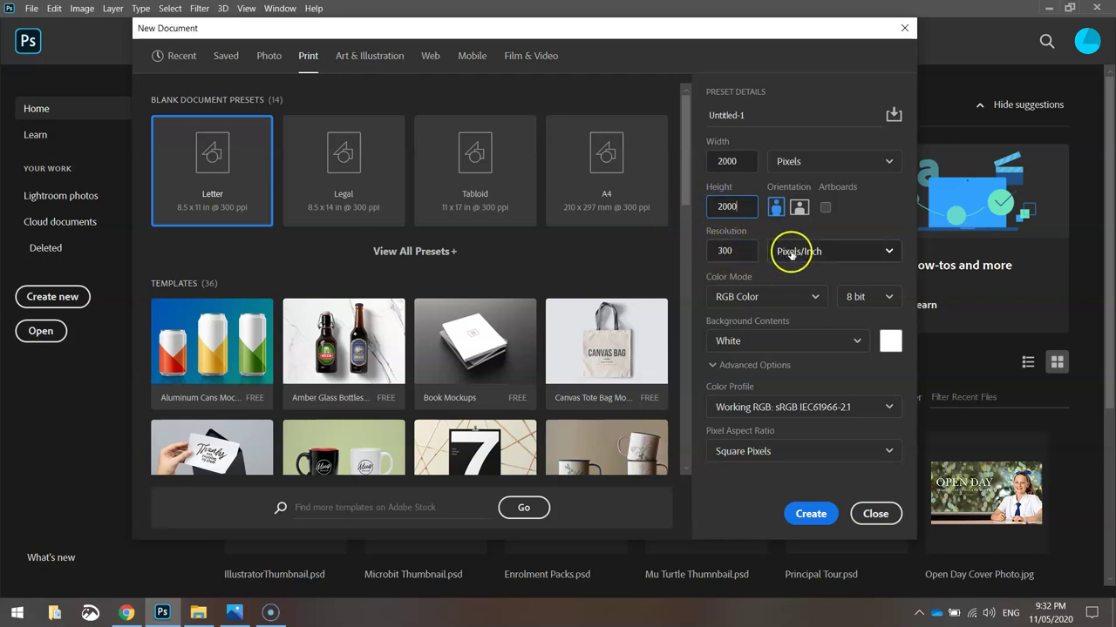
pyautogui.click(771, 295)
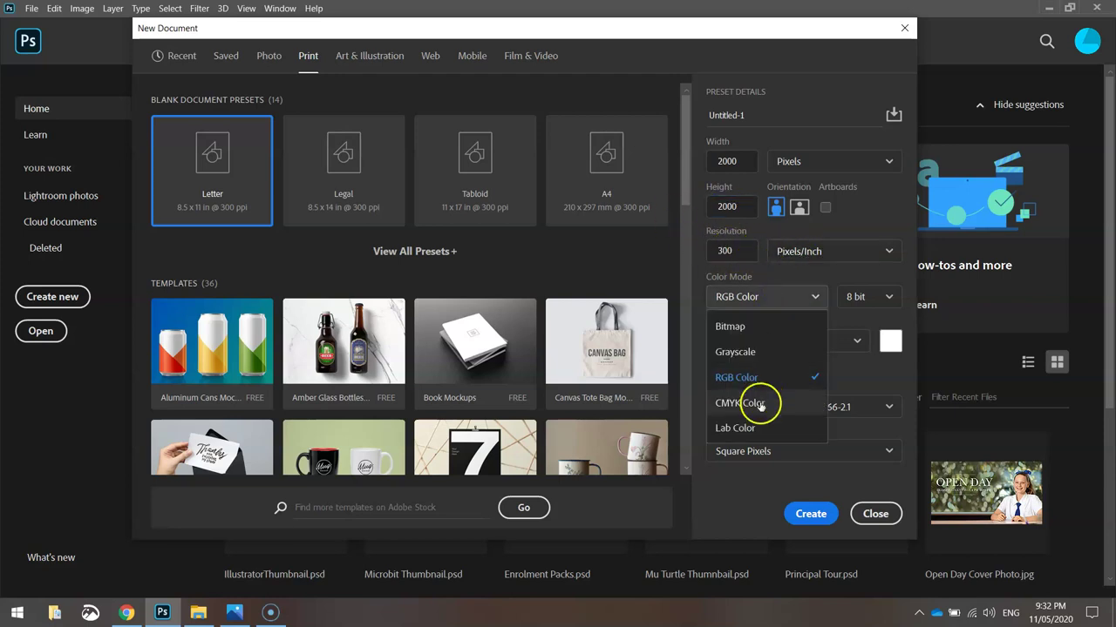
pyautogui.click(760, 405)
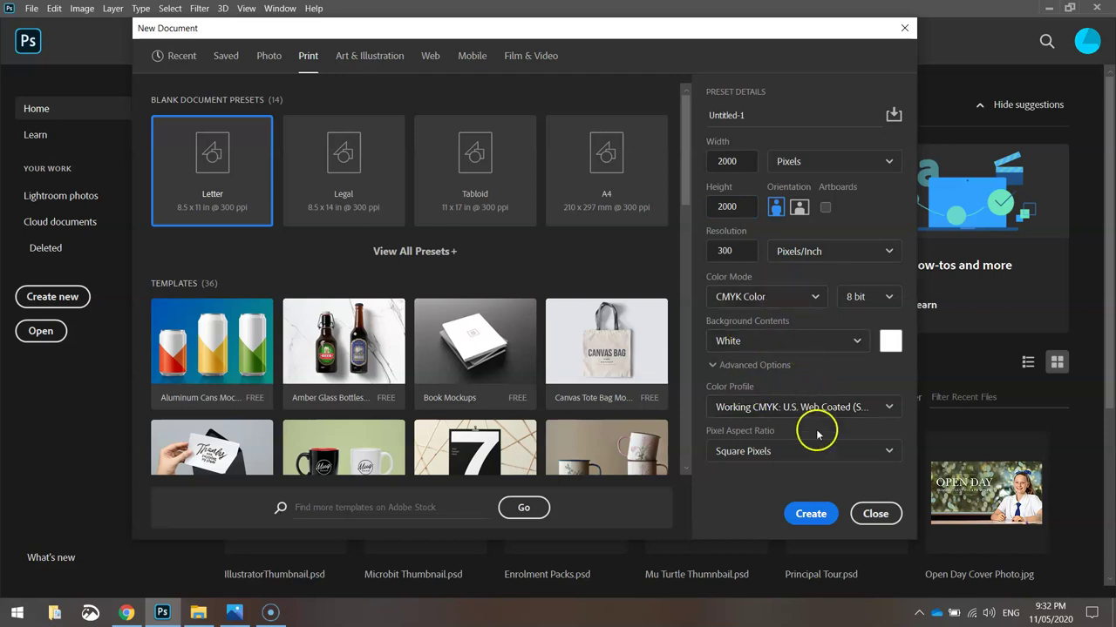
pyautogui.click(807, 516)
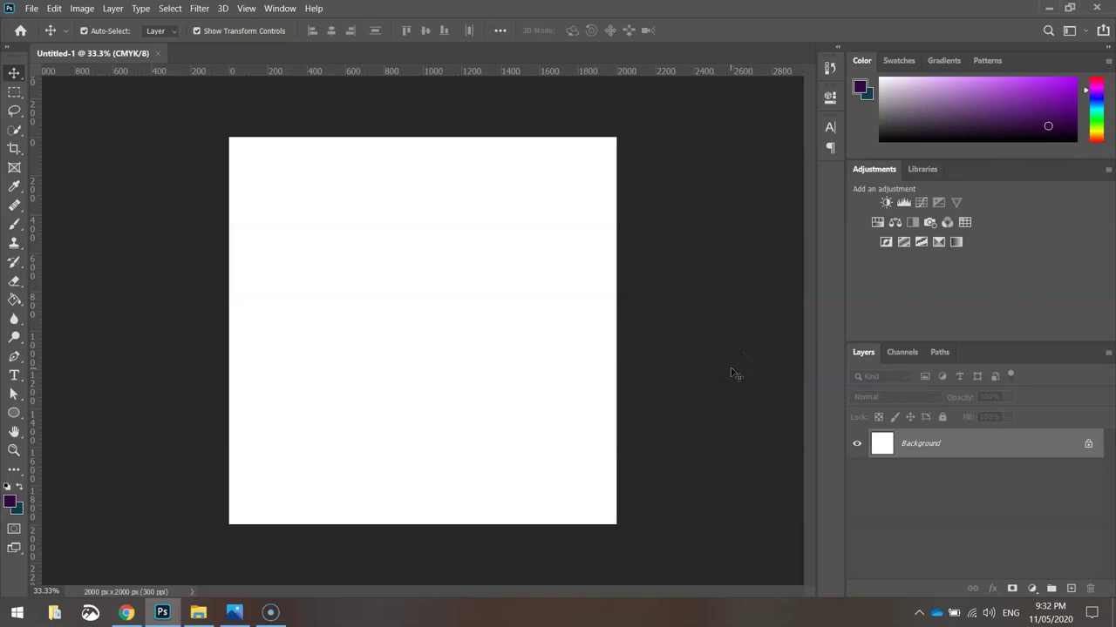
# Place Texture (2) from the Low Ground Cafe folder and scale it to cover the whole canvas.
pyautogui.hotkey('ctrl', '0')
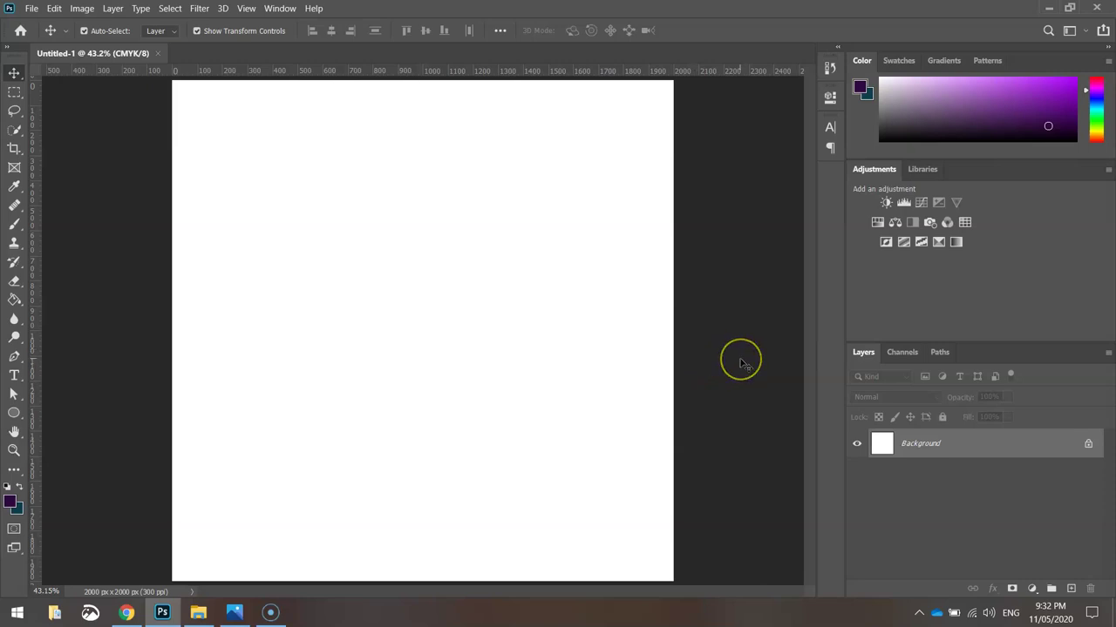
pyautogui.click(199, 613)
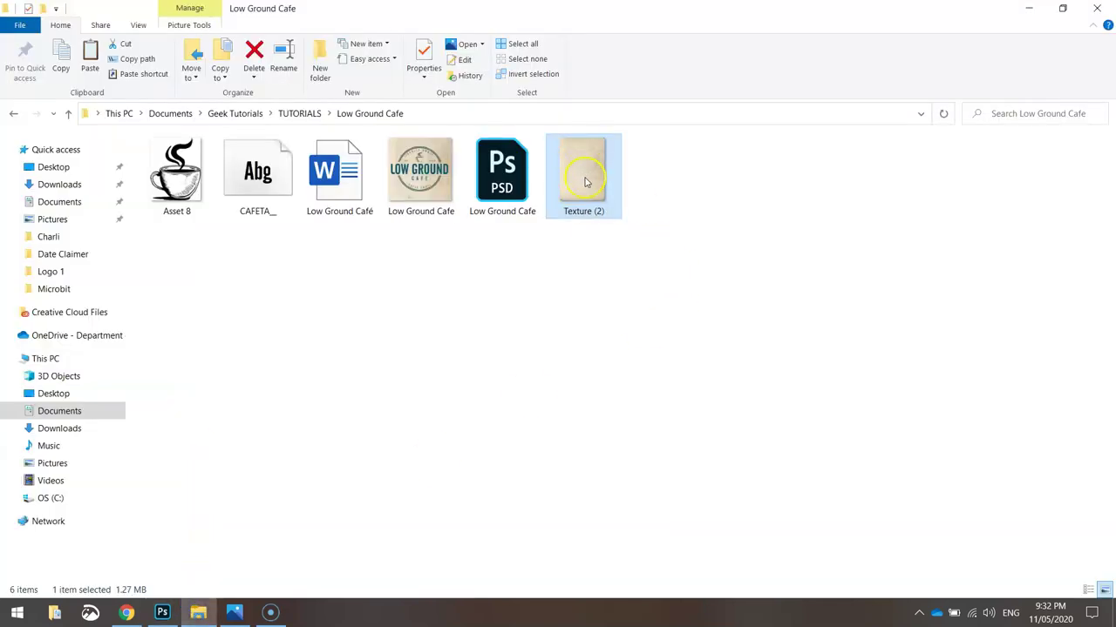
pyautogui.moveTo(577, 189); pyautogui.dragTo(399, 252)
pyautogui.scroll(-1, 547, 327)
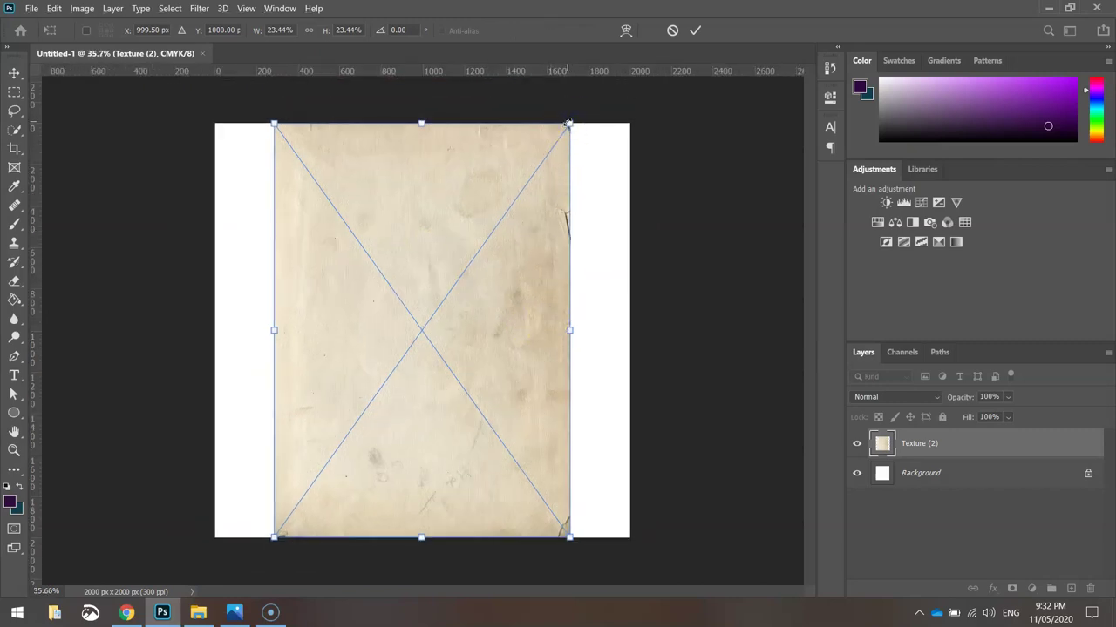
pyautogui.moveTo(568, 123); pyautogui.dragTo(673, 67)
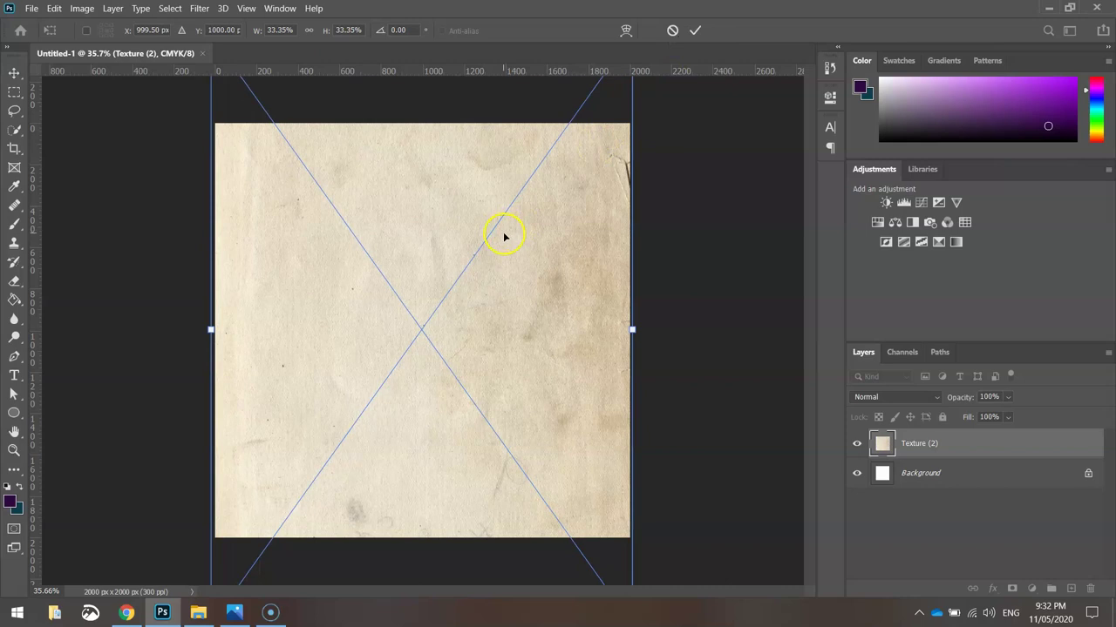
pyautogui.click(696, 31)
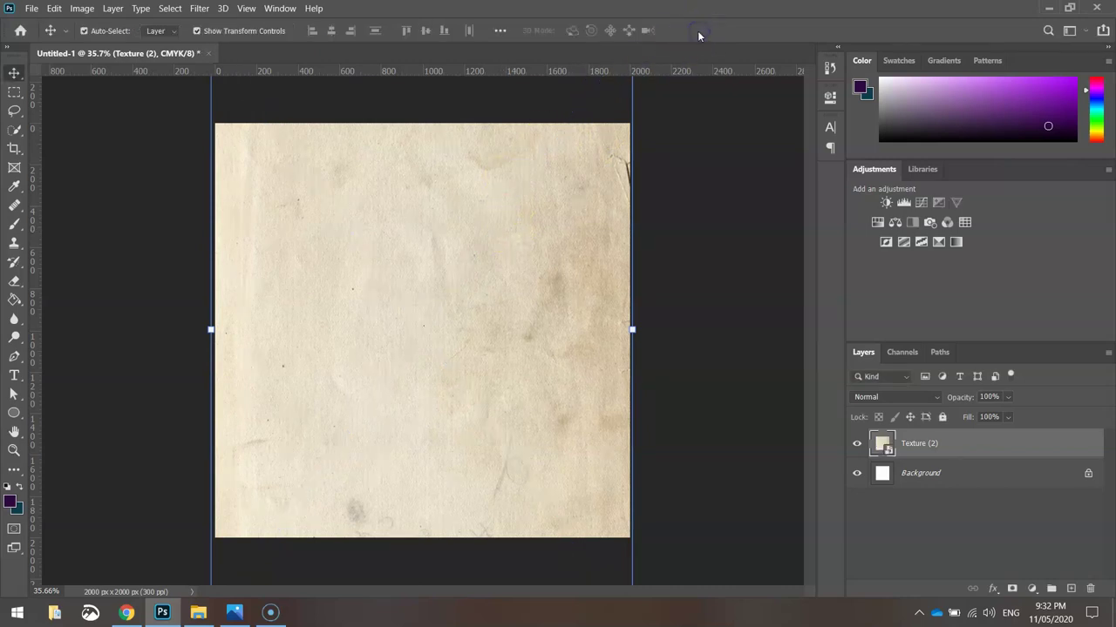
# Delete the white Background layer and Lock All on the Texture (2) layer.
pyautogui.click(966, 479)
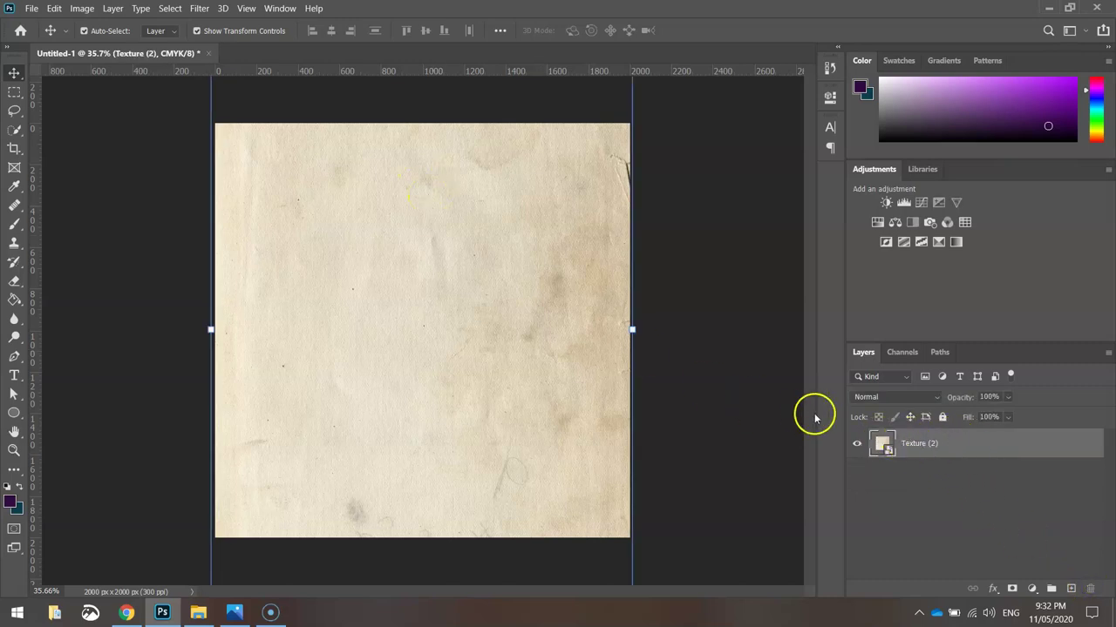
pyautogui.click(944, 419)
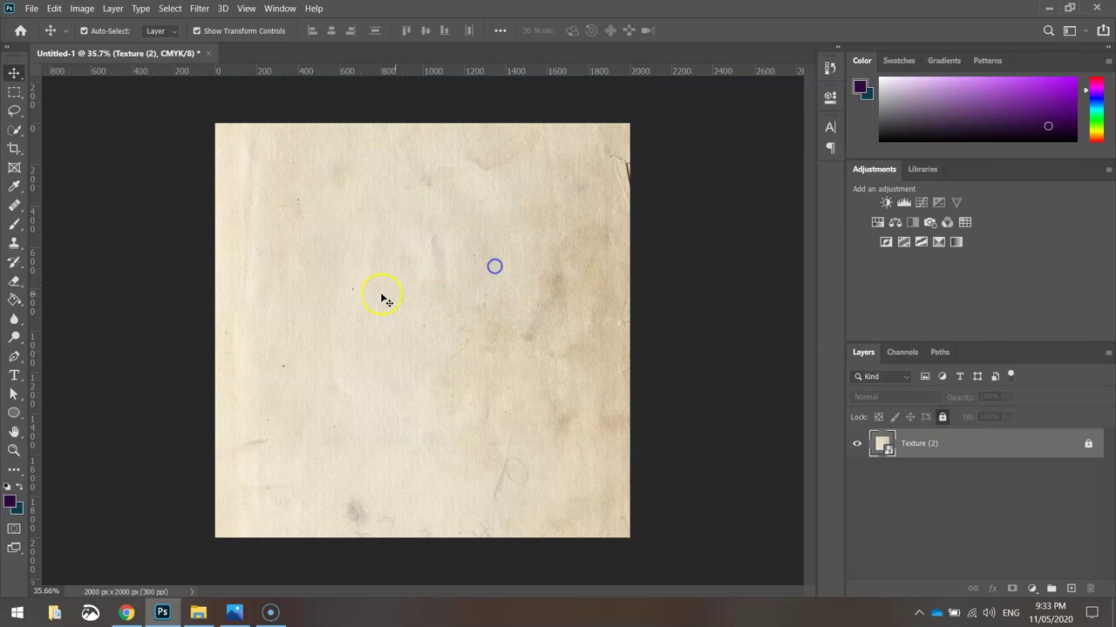
pyautogui.click(494, 265)
pyautogui.click(382, 296)
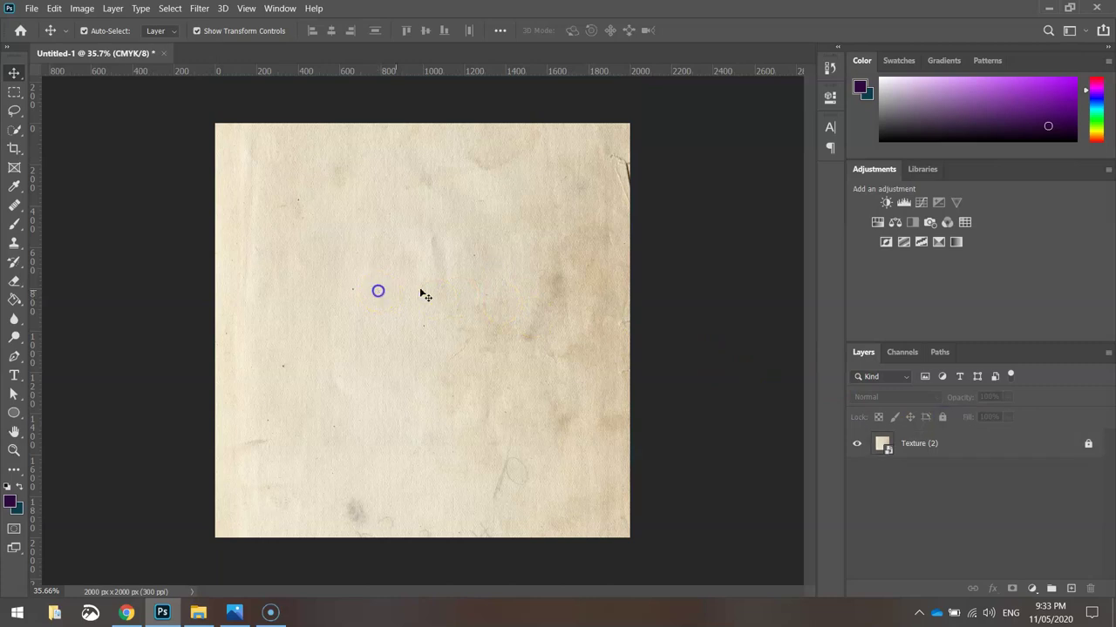
# Choose the Ellipse Tool and set the shape fill to none.
pyautogui.click(741, 367)
pyautogui.click(594, 350)
pyautogui.moveTo(14, 413)
pyautogui.mouseDown()
pyautogui.moveTo(65, 416)
pyautogui.moveTo(77, 442)
pyautogui.moveTo(93, 443)
pyautogui.mouseUp()
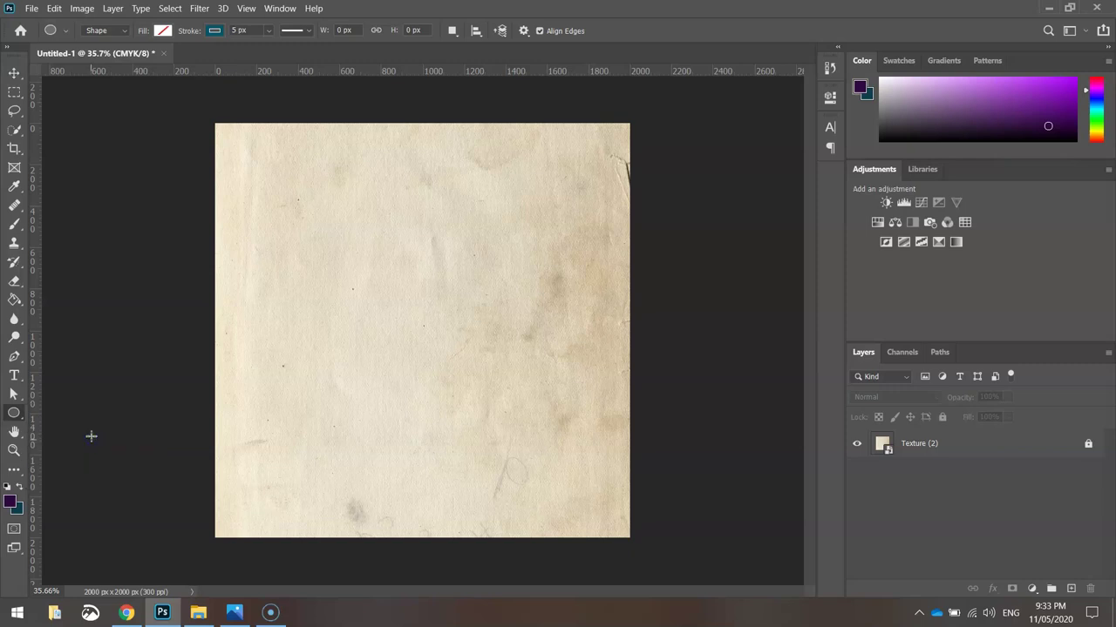
pyautogui.click(162, 31)
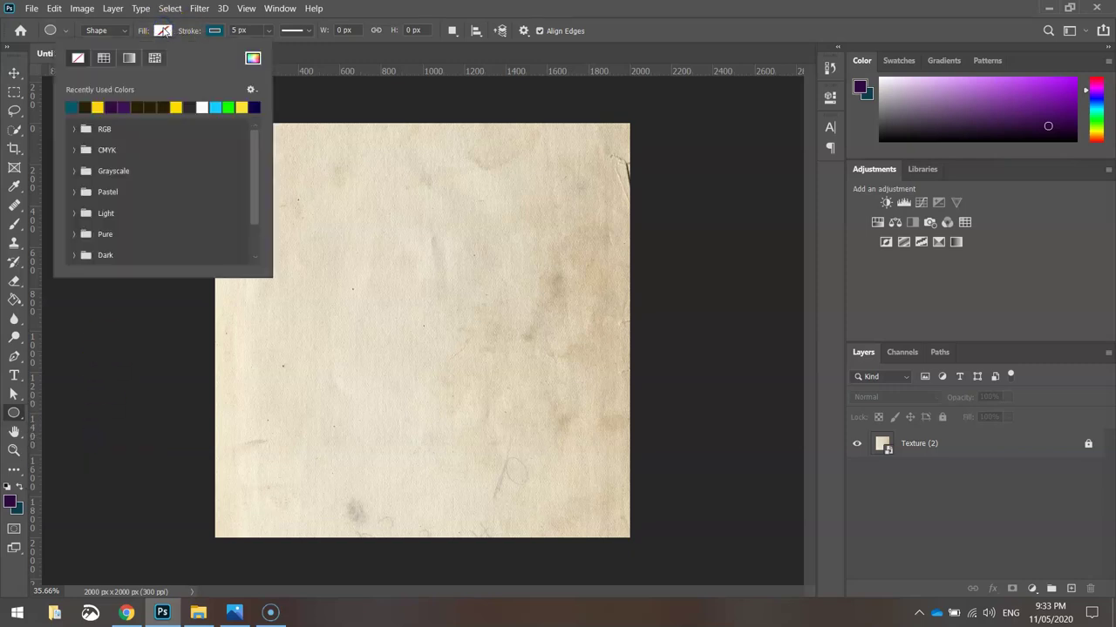
pyautogui.click(163, 31)
# Enter hex 05566a as the stroke colour in the Color Picker.
pyautogui.click(215, 31)
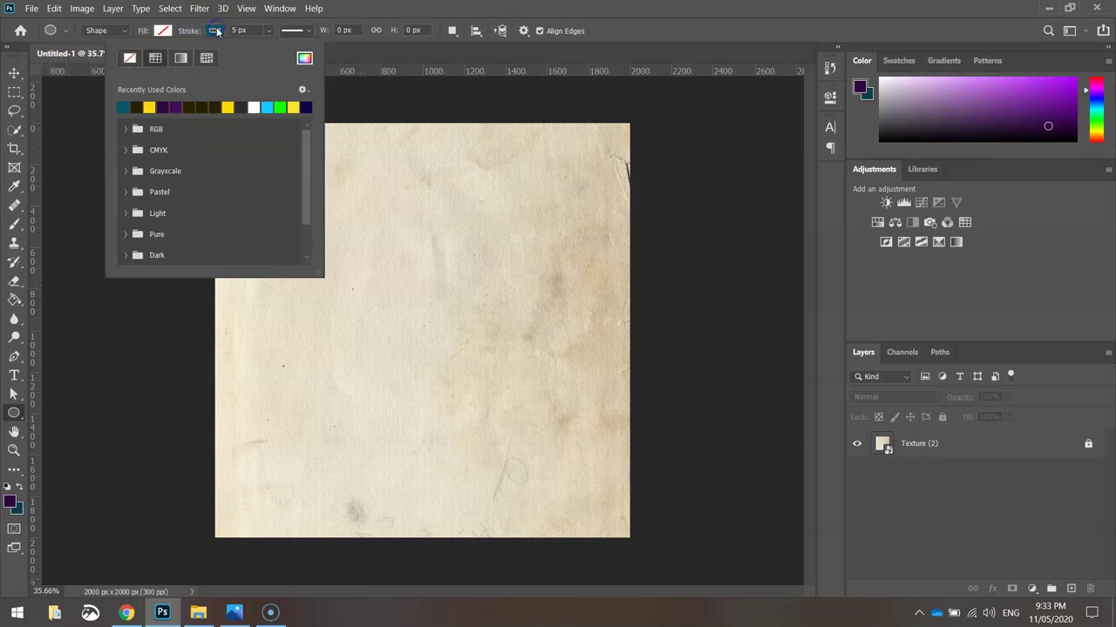
pyautogui.click(305, 55)
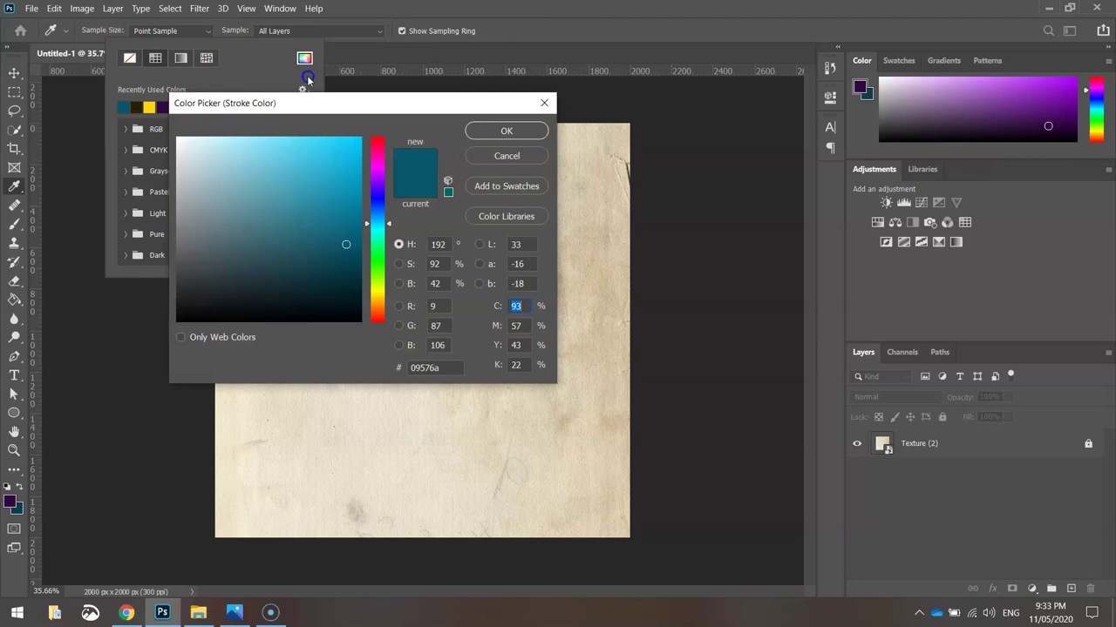
pyautogui.moveTo(324, 105); pyautogui.dragTo(479, 68)
pyautogui.click(592, 325)
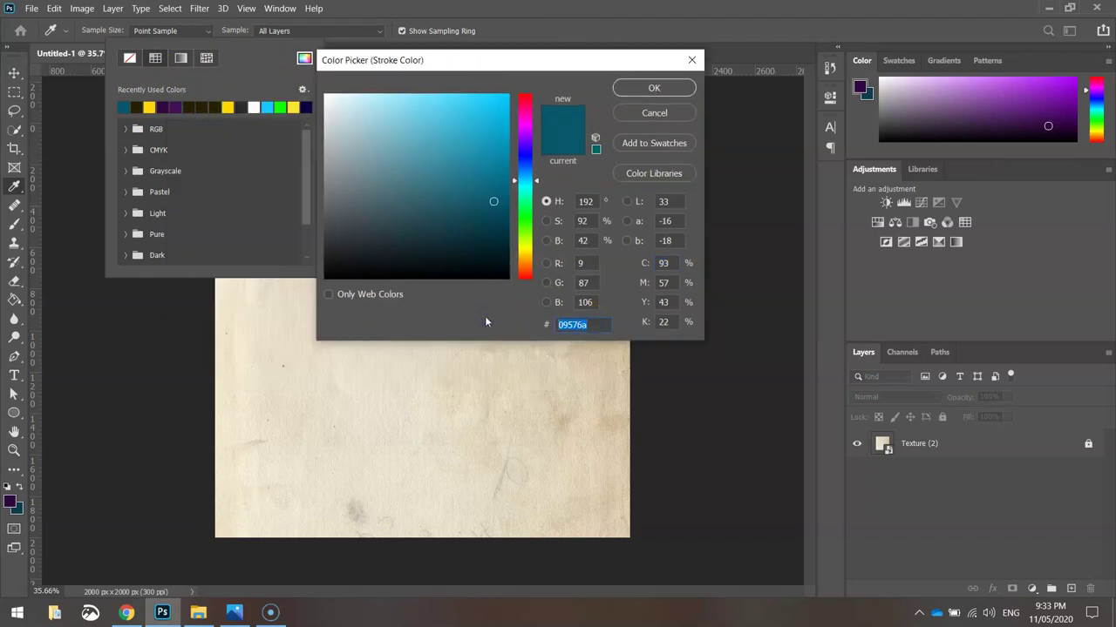
pyautogui.write('0')
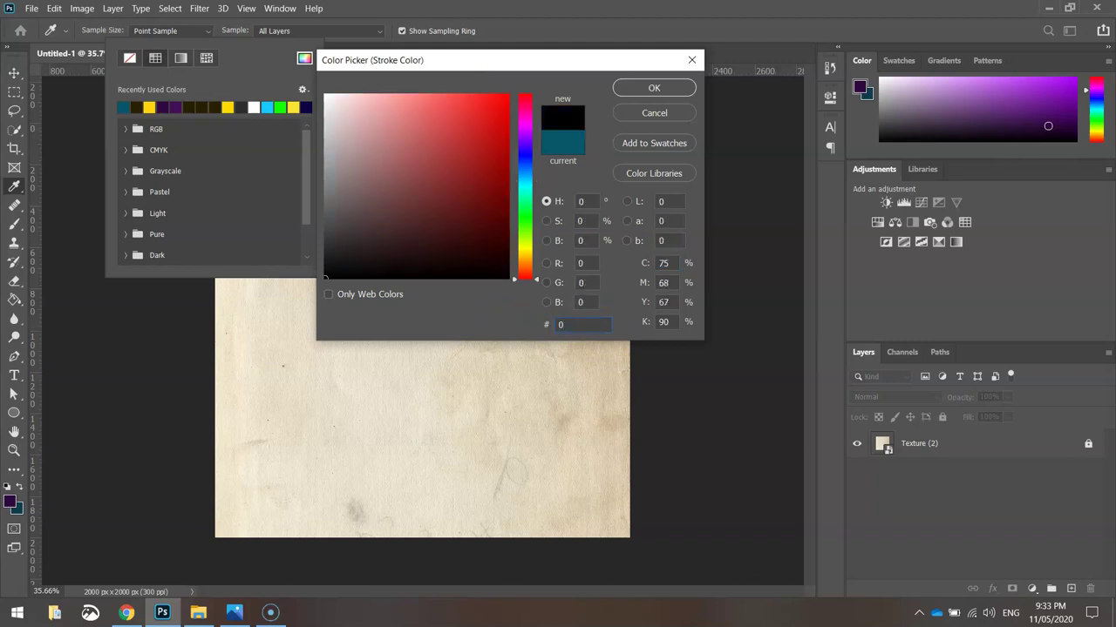
pyautogui.write('5566')
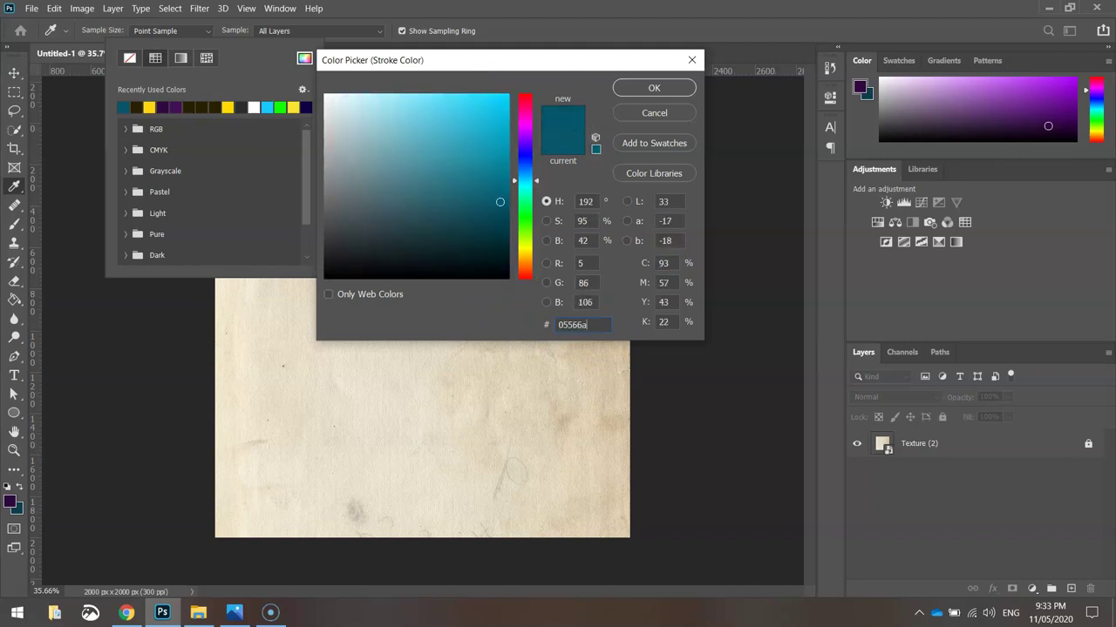
pyautogui.write('a')
# Draw a 1420 px circle with a 20 px dark teal outline and centre it on the paper.
pyautogui.click(688, 89)
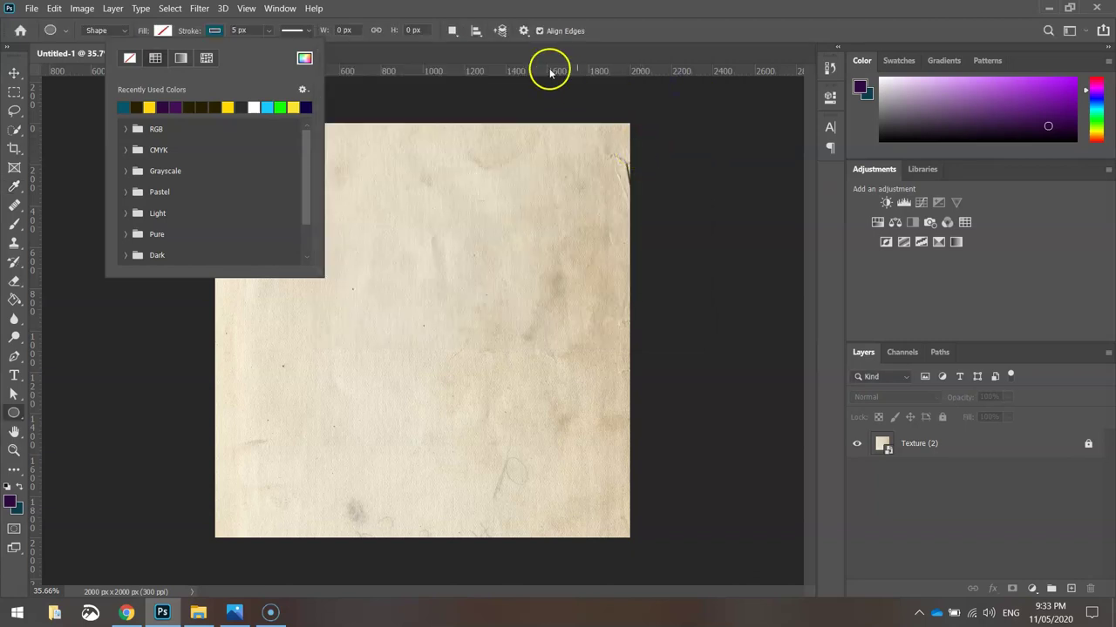
pyautogui.click(249, 30)
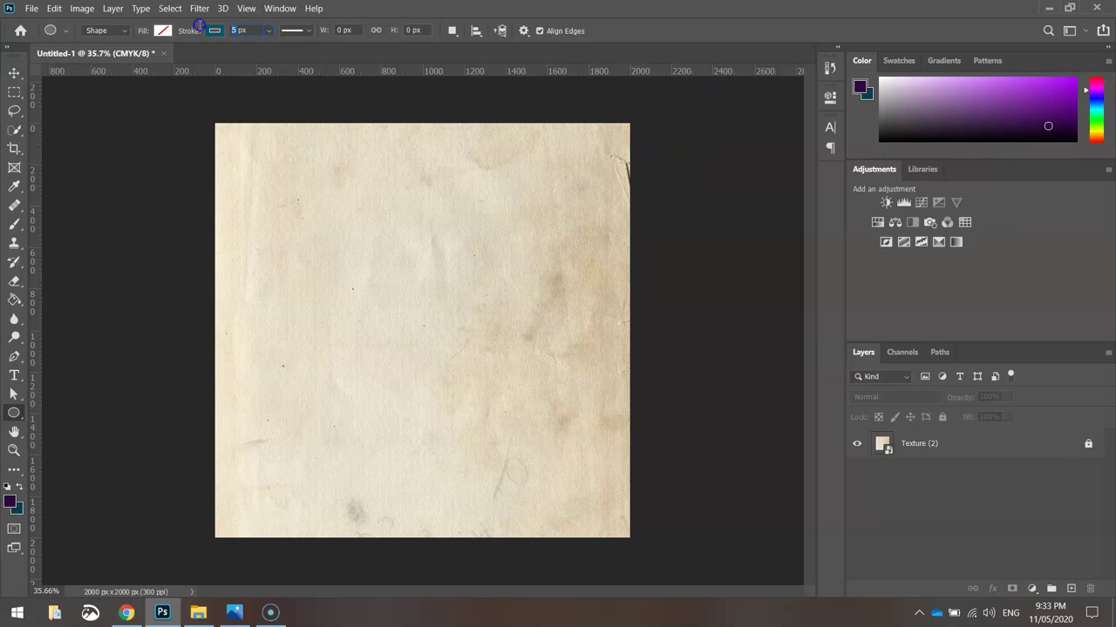
pyautogui.press('Return')
pyautogui.moveTo(260, 188); pyautogui.dragTo(617, 491)
pyautogui.click(828, 97)
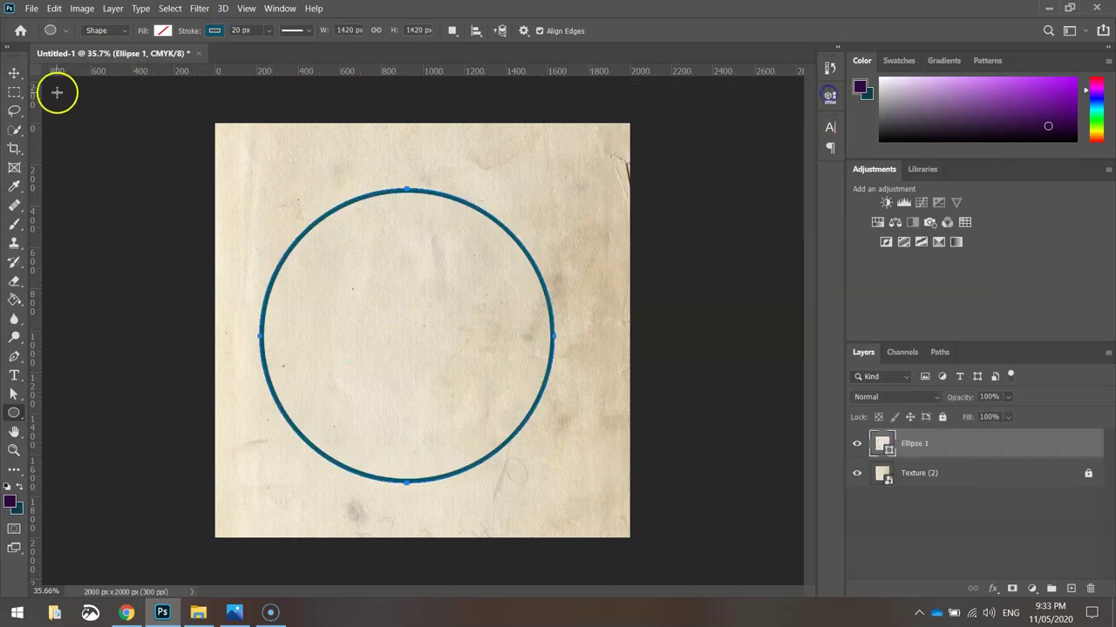
pyautogui.click(15, 77)
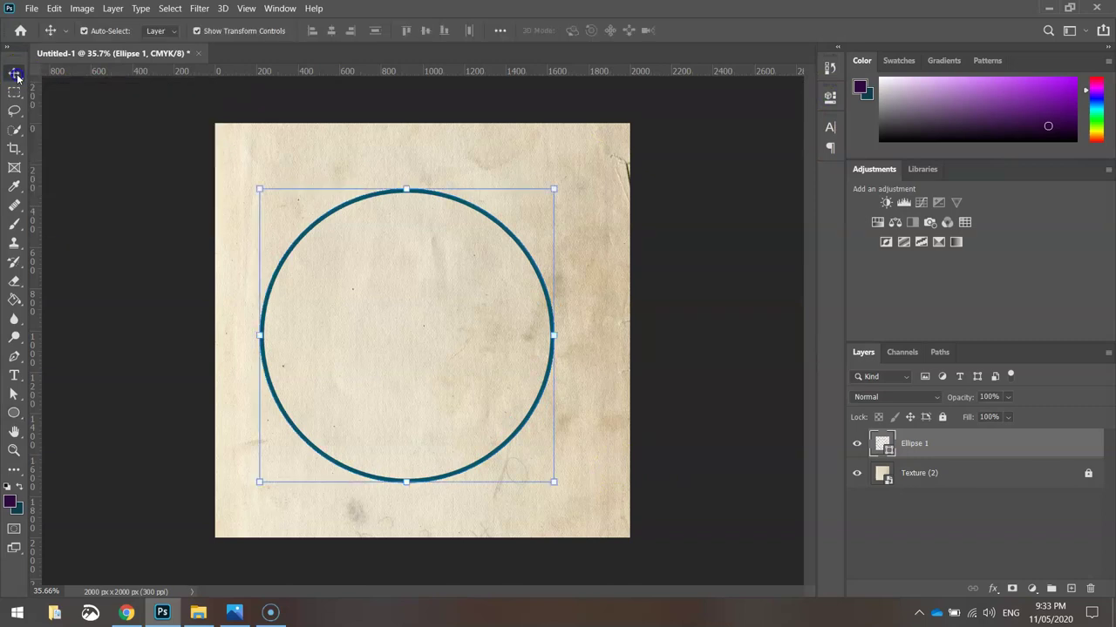
pyautogui.moveTo(362, 201); pyautogui.dragTo(375, 194)
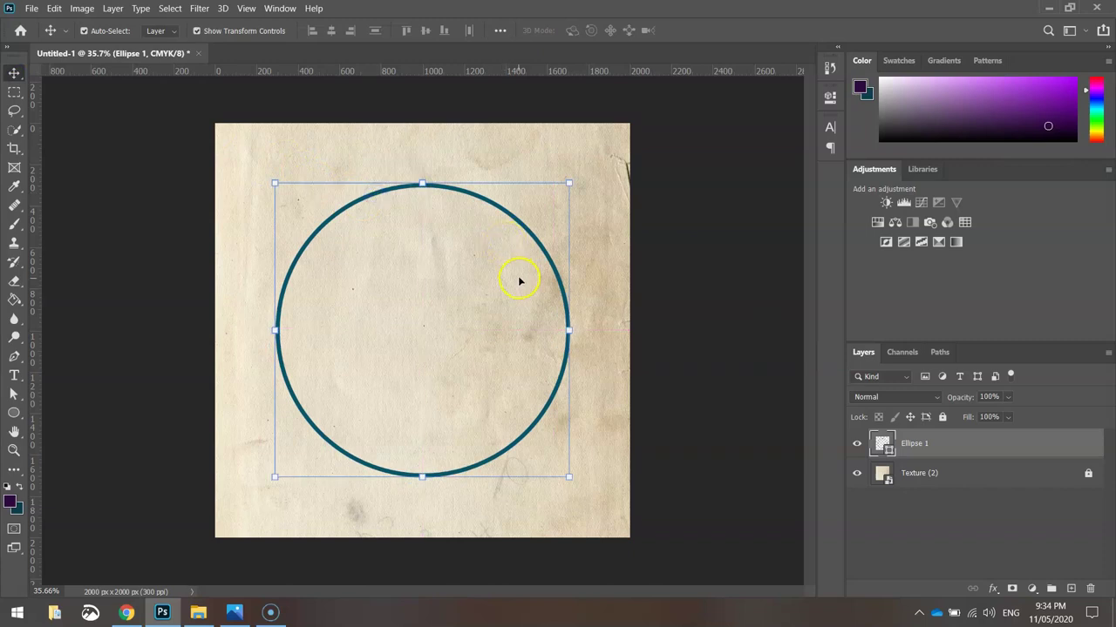
# Copy Ellipse 1, Paste in Place, and scale the copy up to about 104.72%.
pyautogui.click(54, 7)
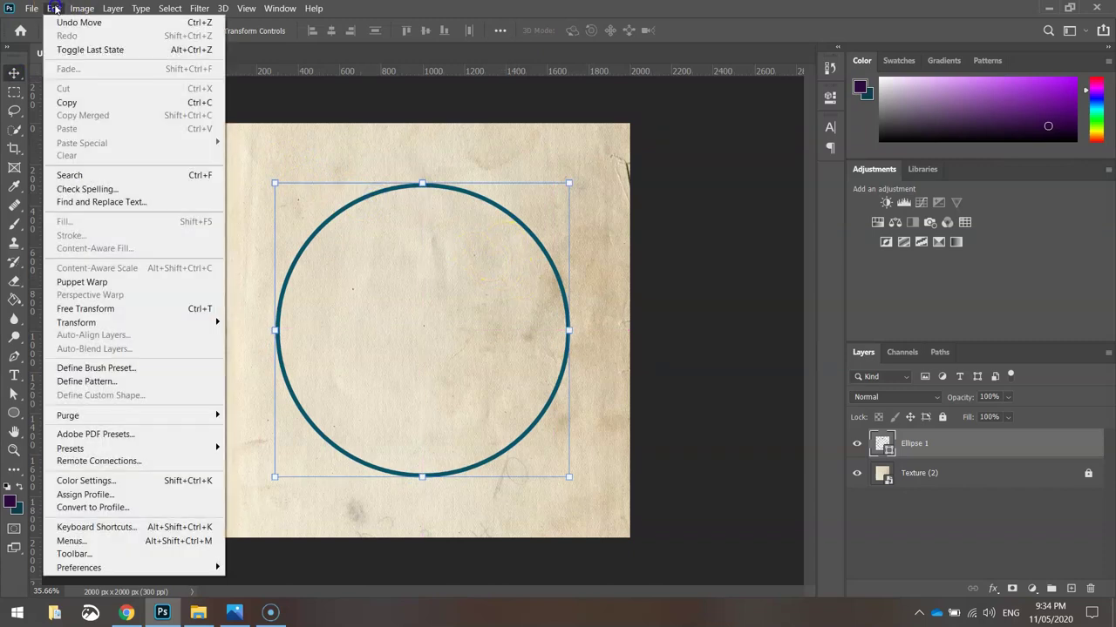
pyautogui.click(77, 103)
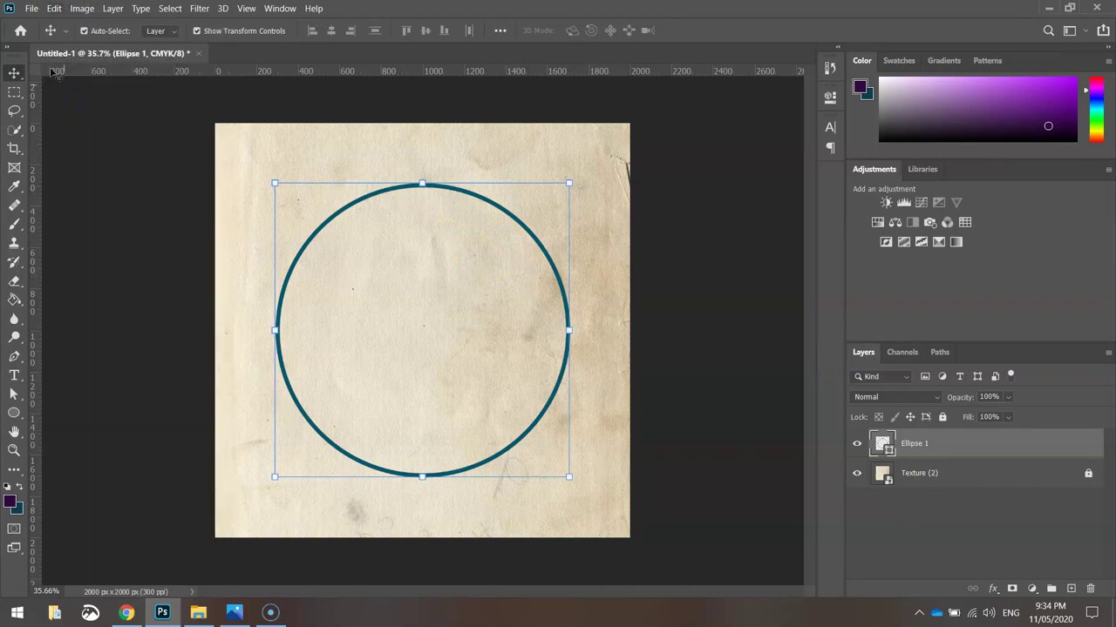
pyautogui.click(54, 8)
pyautogui.moveTo(83, 143)
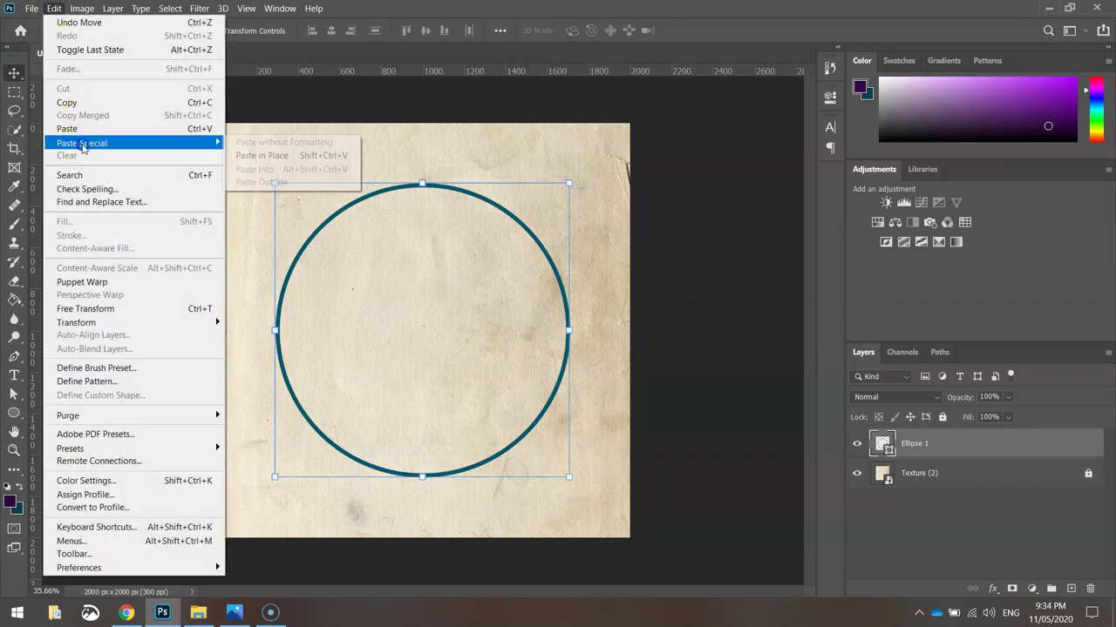
pyautogui.click(277, 159)
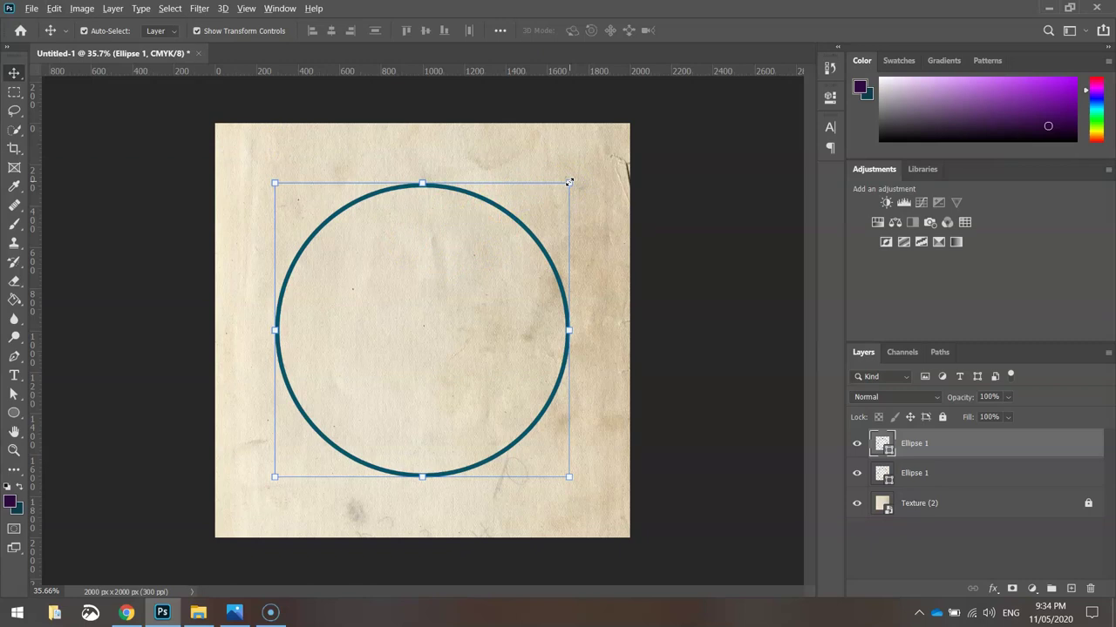
pyautogui.moveTo(568, 183); pyautogui.dragTo(578, 177)
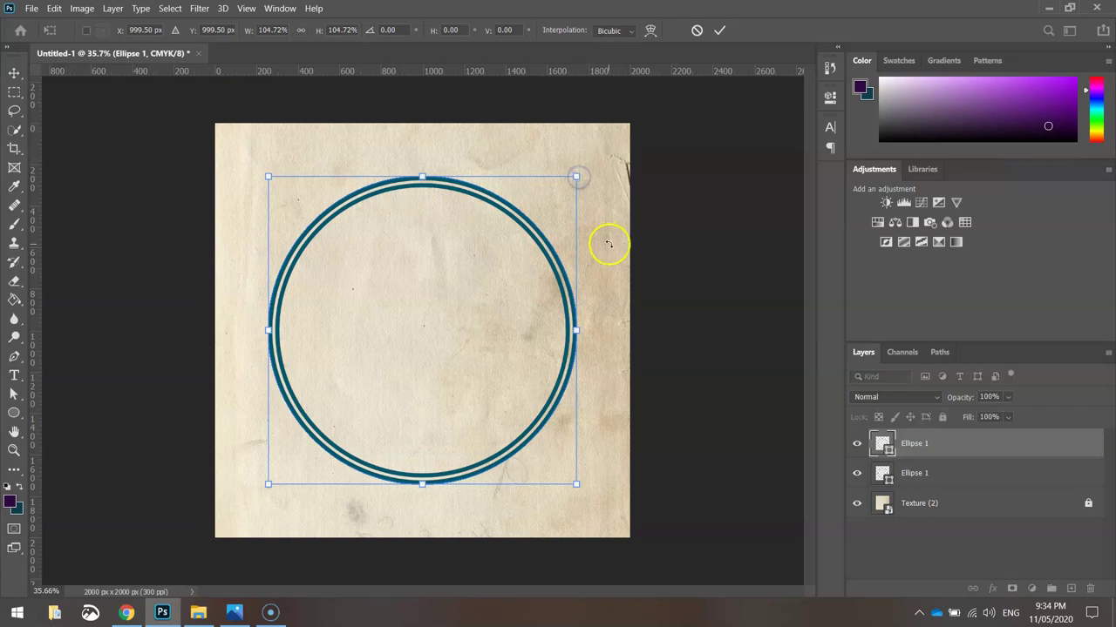
pyautogui.click(719, 31)
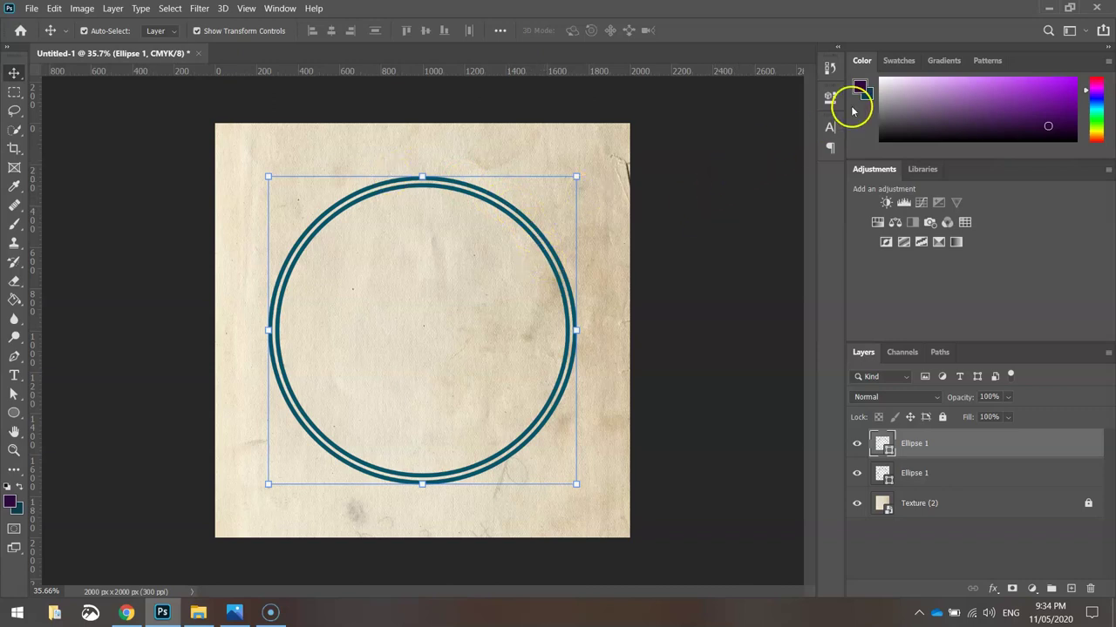
# Give the enlarged outer ring a brown 6b442c stroke, then deselect all layers.
pyautogui.click(830, 96)
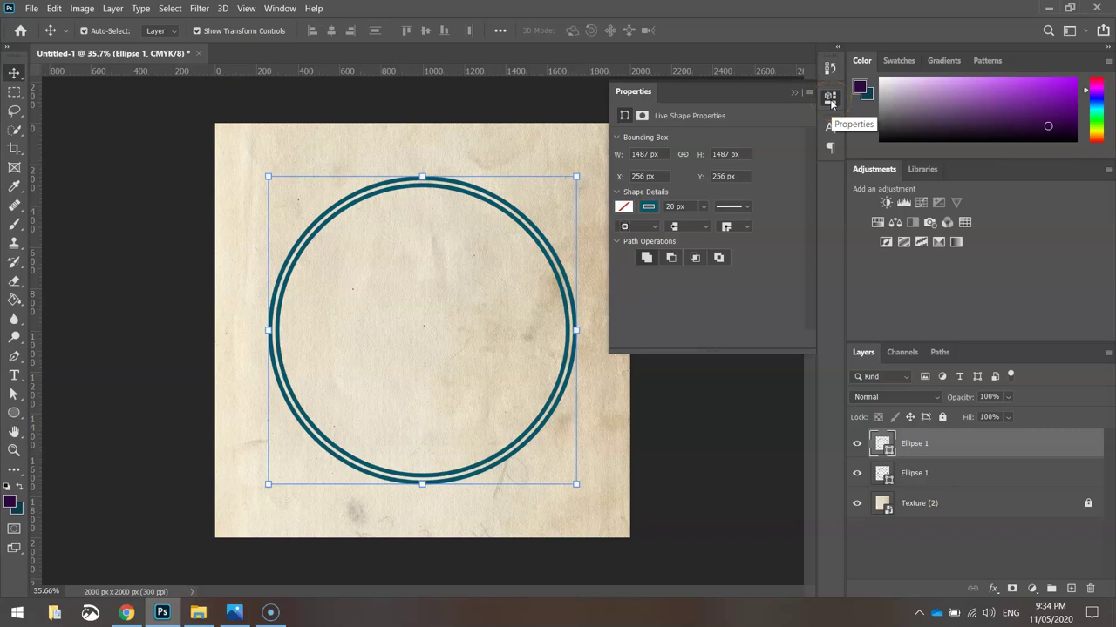
pyautogui.click(650, 206)
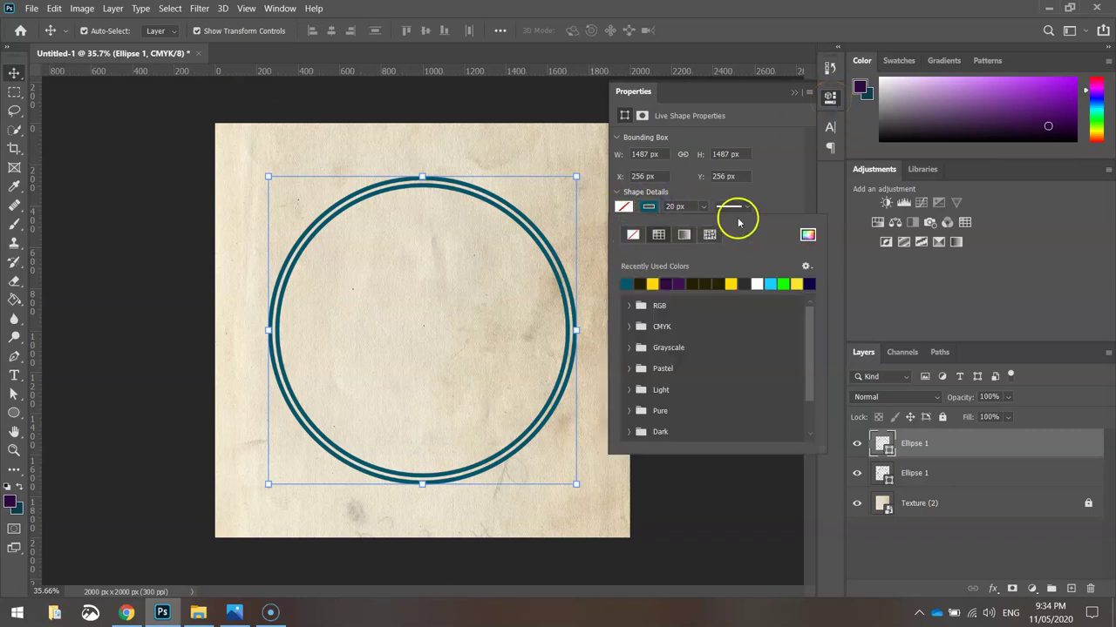
pyautogui.click(807, 235)
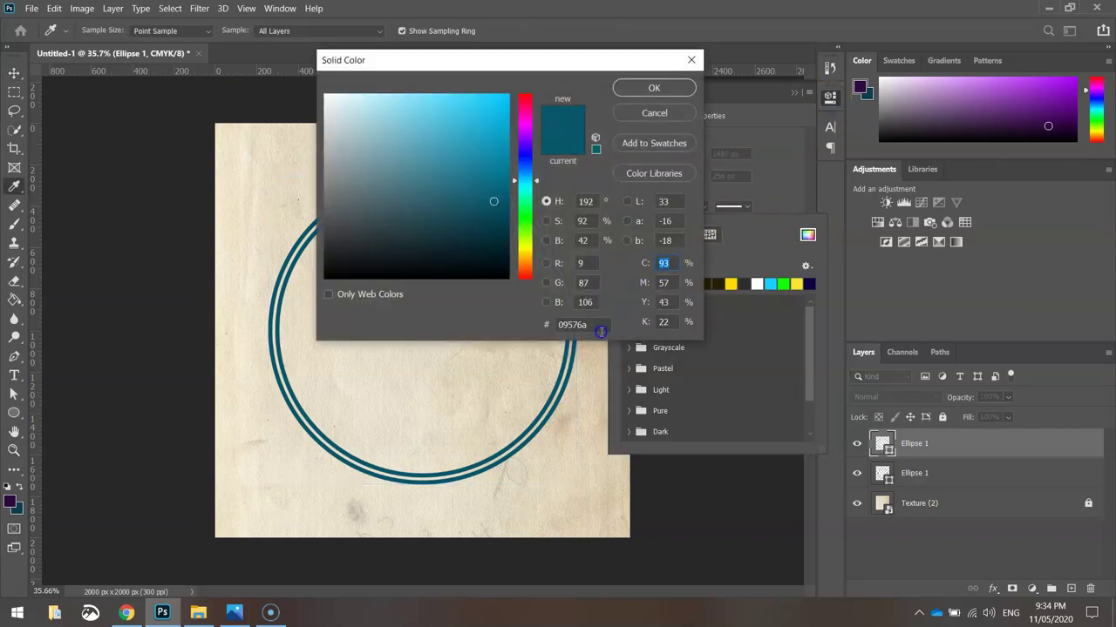
pyautogui.moveTo(601, 332); pyautogui.dragTo(517, 328)
pyautogui.write('6')
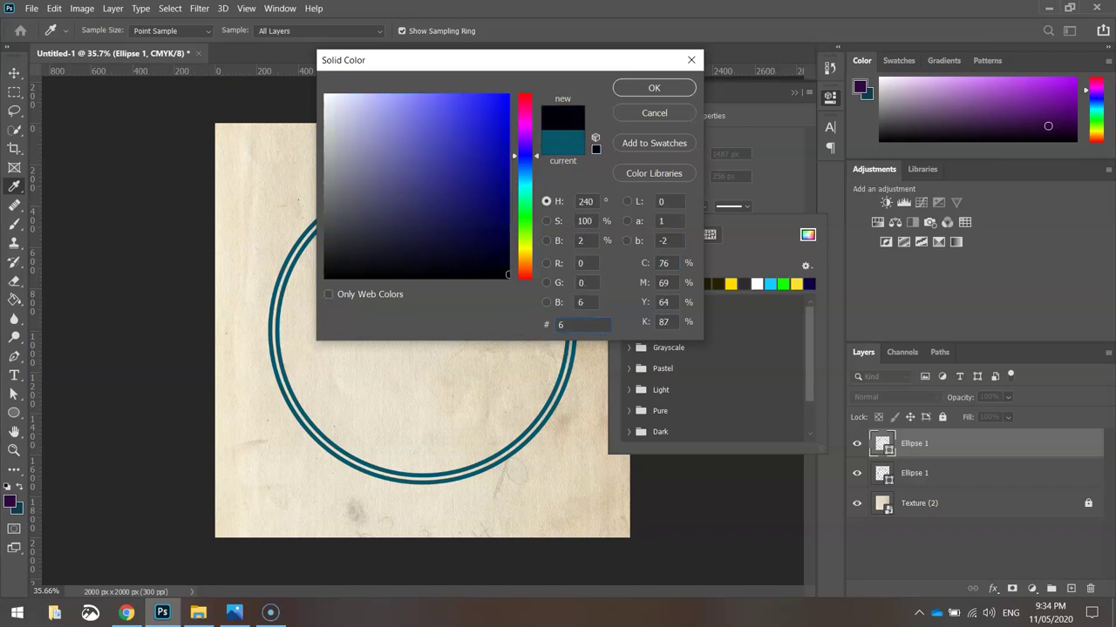
pyautogui.write('b')
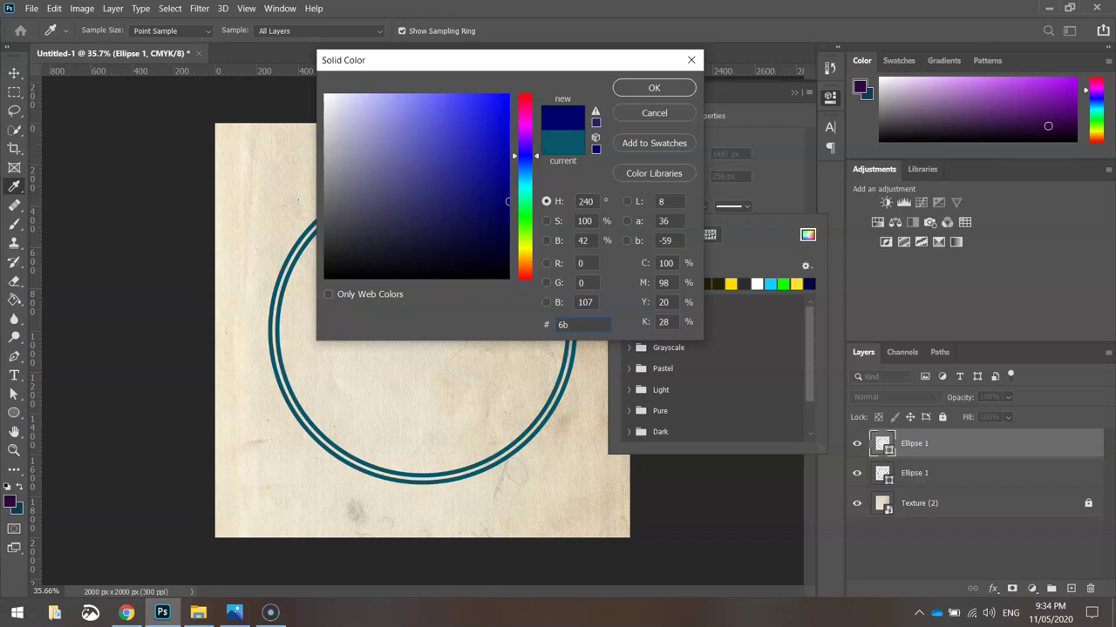
pyautogui.write('442c')
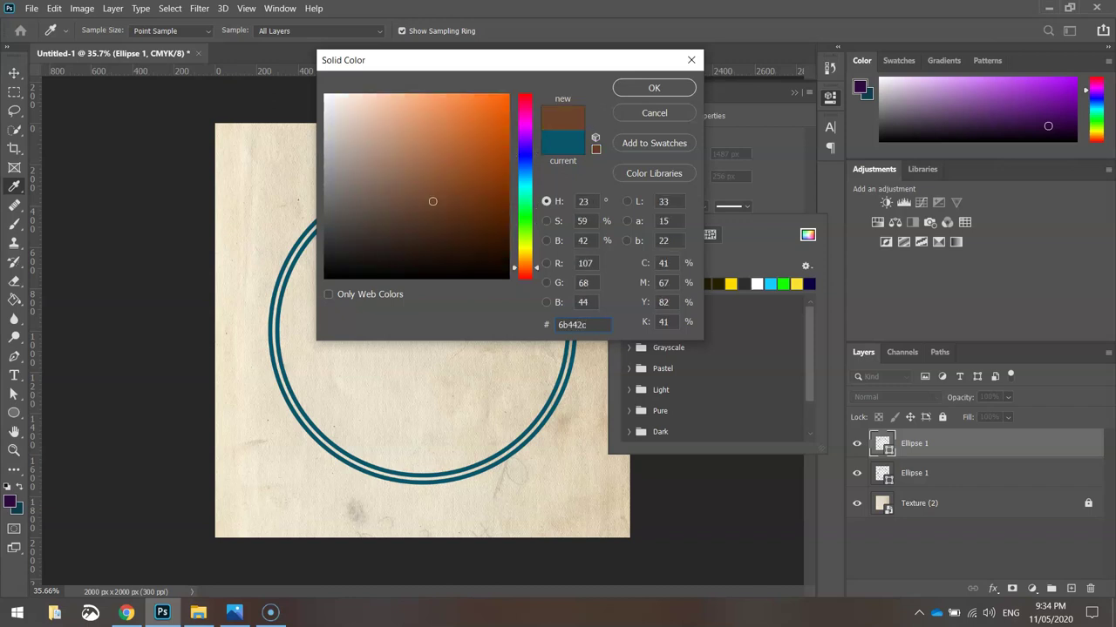
pyautogui.click(666, 88)
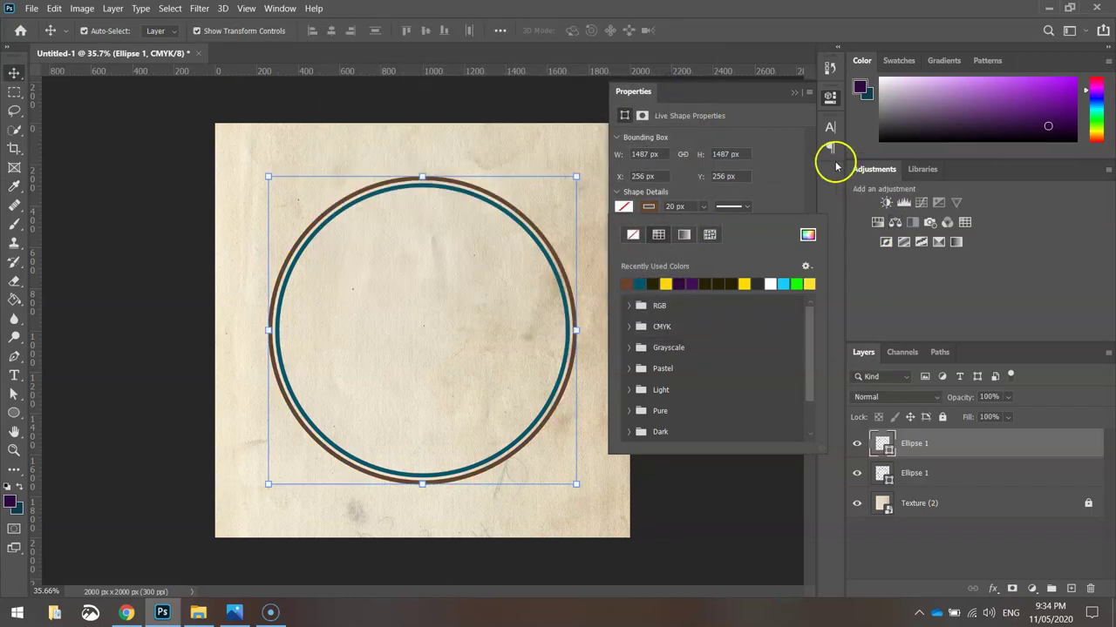
pyautogui.click(829, 100)
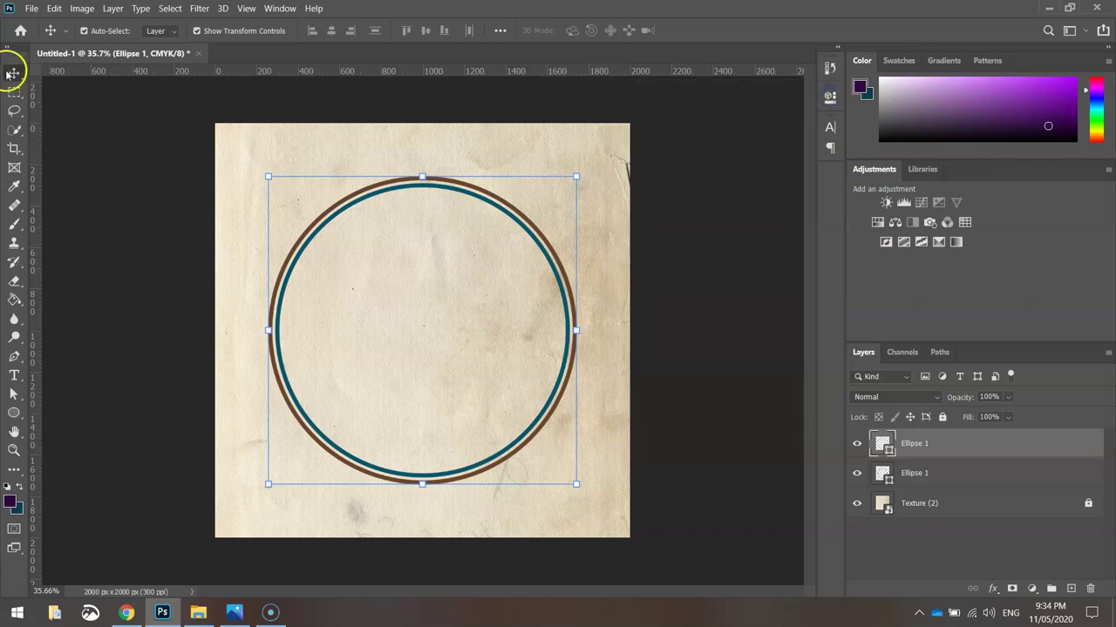
pyautogui.click(111, 142)
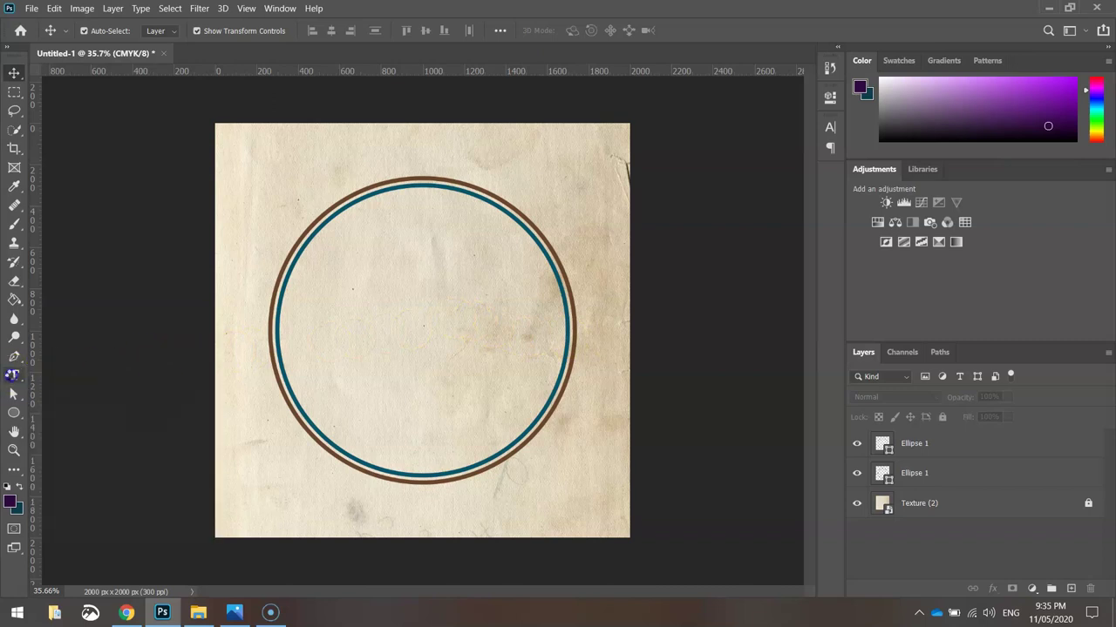
# Start a text layer and sample the inner ring's dark teal as the text colour.
pyautogui.moveTo(14, 376); pyautogui.dragTo(79, 375)
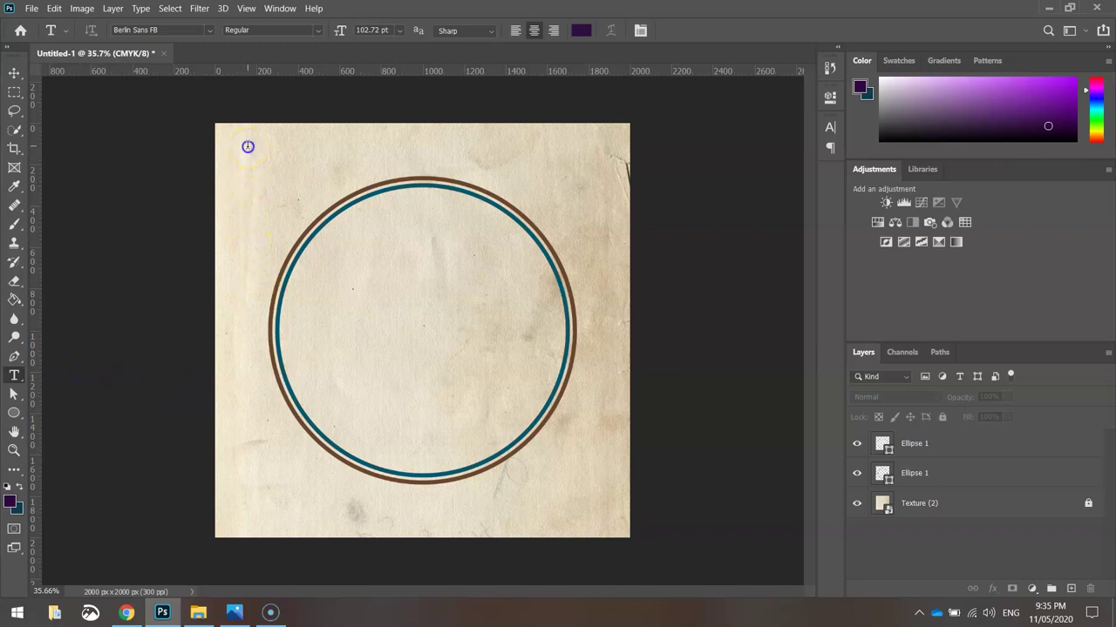
pyautogui.click(247, 145)
pyautogui.click(583, 30)
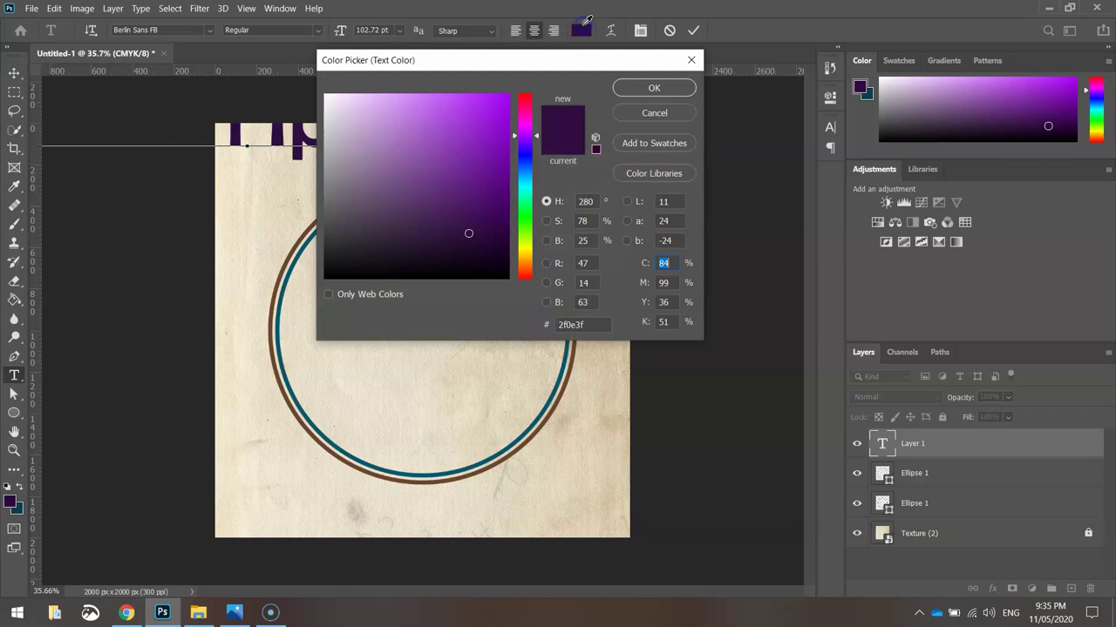
pyautogui.click(560, 375)
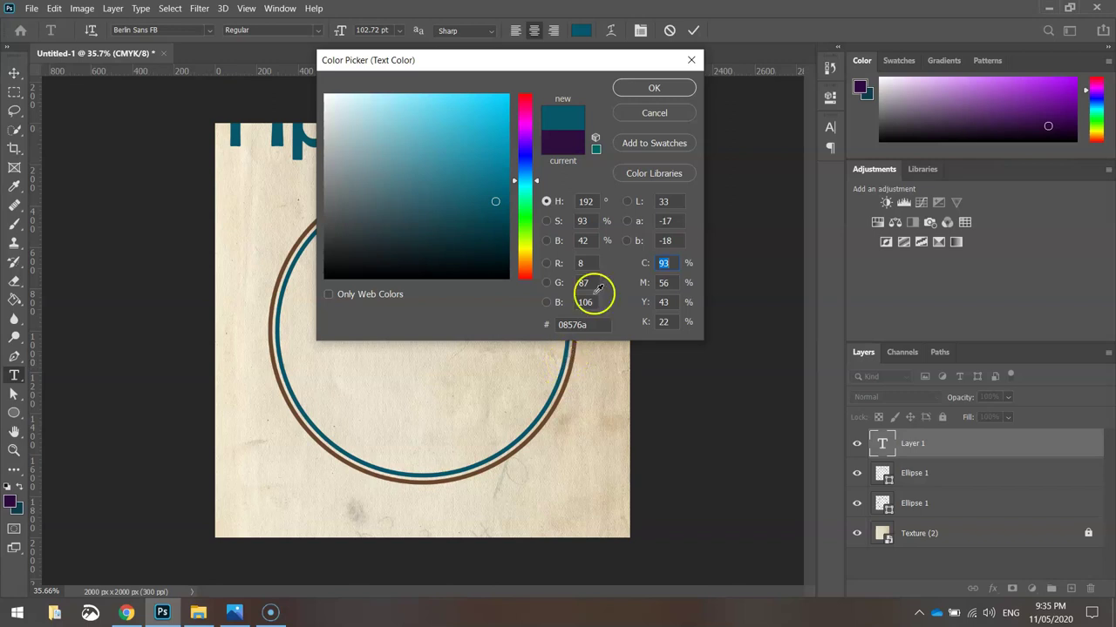
pyautogui.click(657, 85)
# Choose the condensed font, type LOW GROUND, and move it to the canvas centre.
pyautogui.click(189, 30)
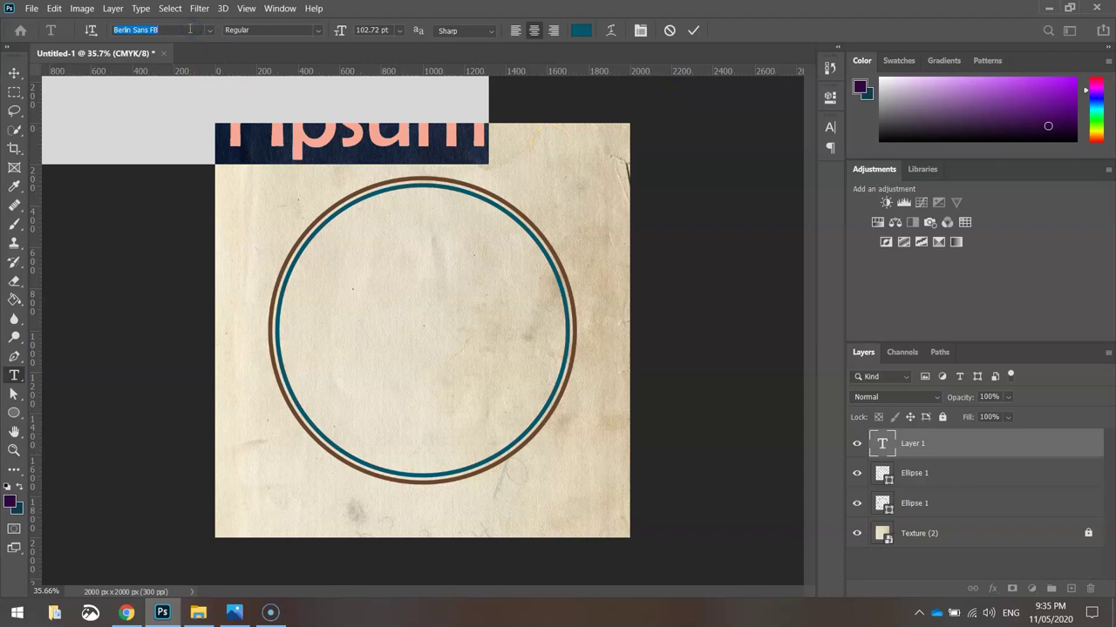
pyautogui.write('bebas')
pyautogui.click(183, 73)
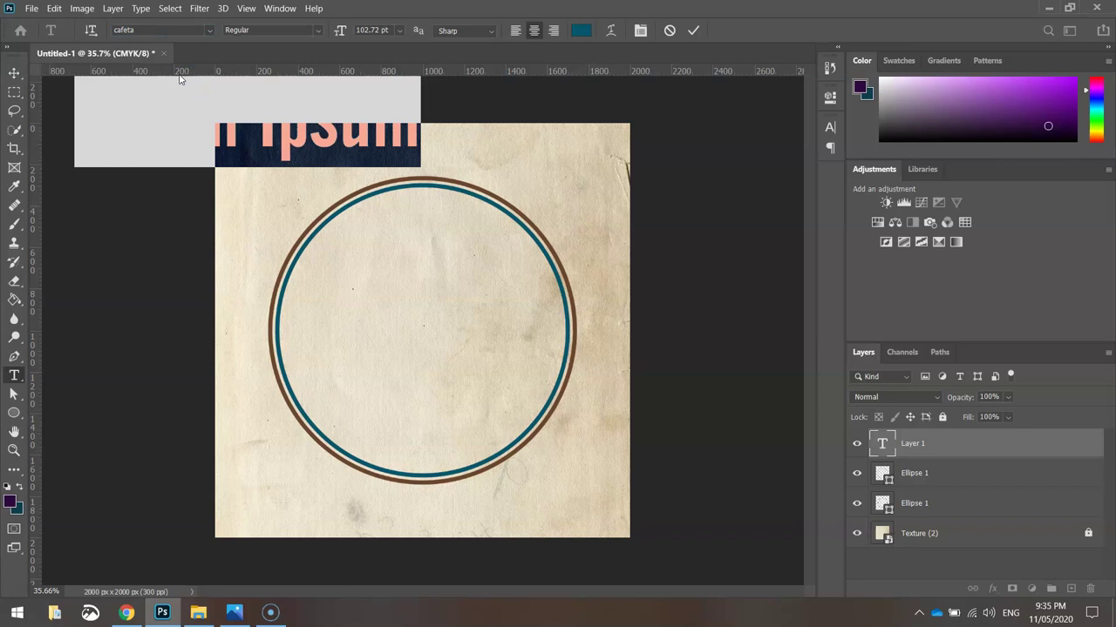
pyautogui.write('snow gro')
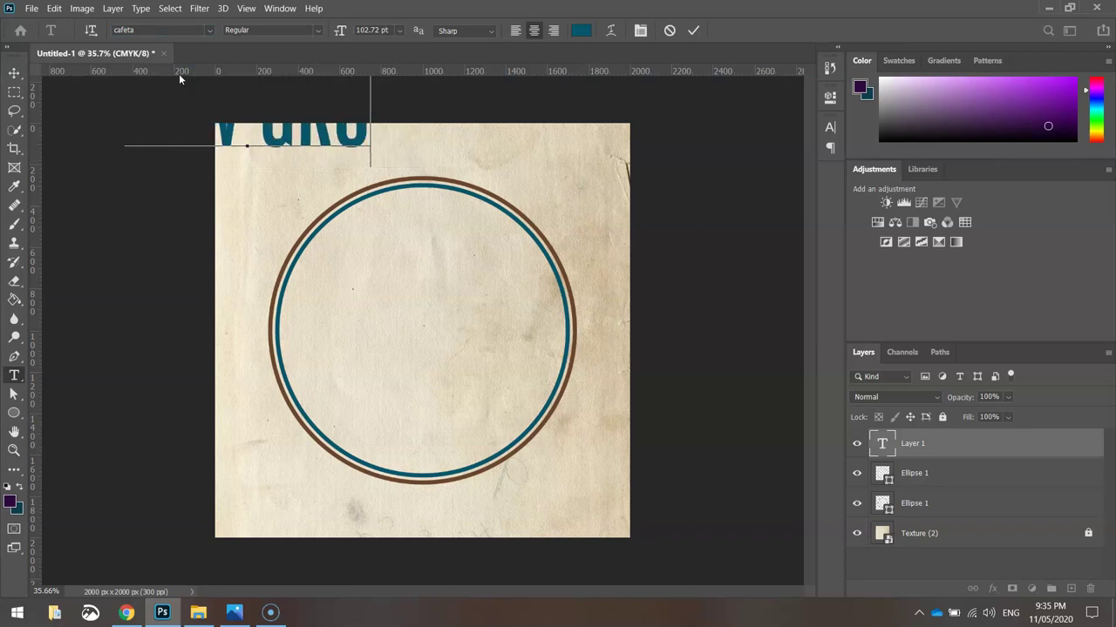
pyautogui.write('und')
pyautogui.click(14, 73)
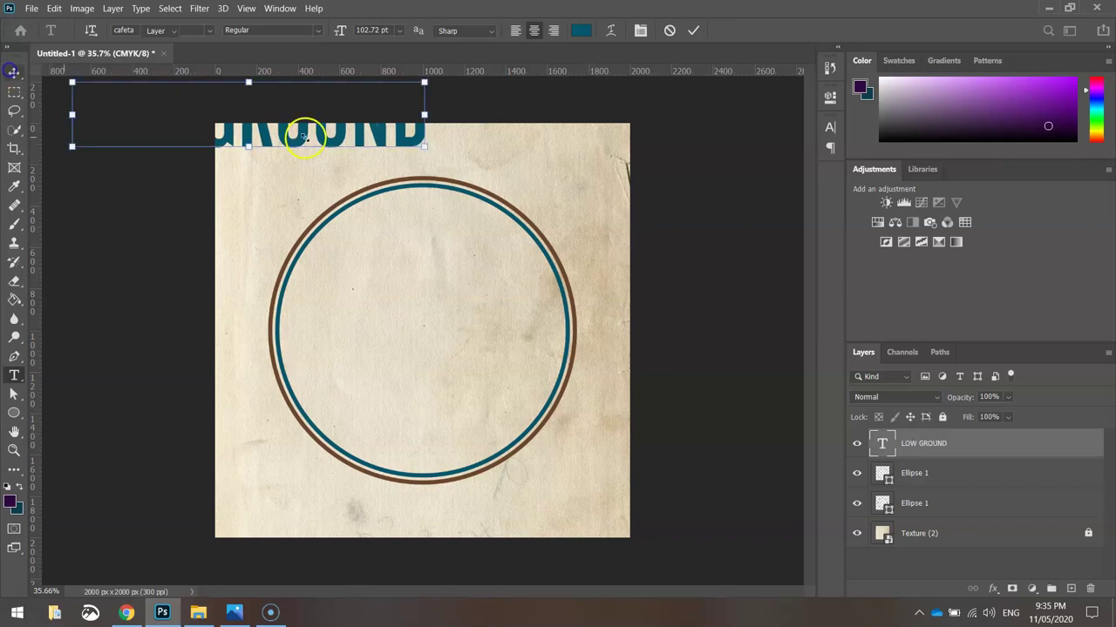
pyautogui.moveTo(305, 139); pyautogui.dragTo(480, 350)
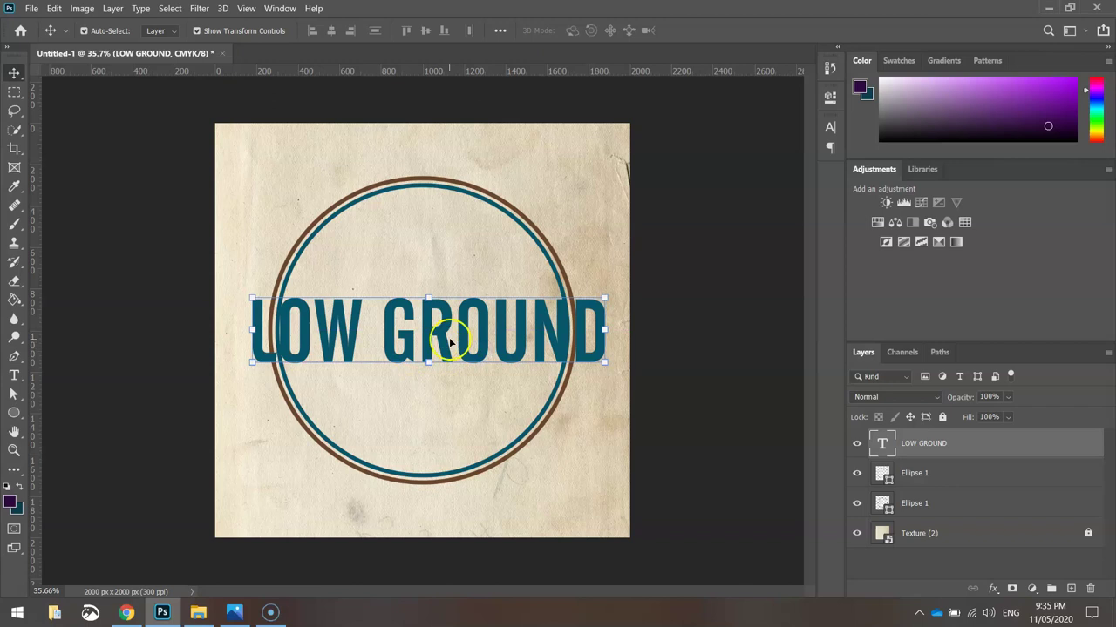
# Select all of the LOW GROUND text and set its size to 110 pt.
pyautogui.doubleClick(449, 339)
pyautogui.doubleClick(420, 310)
pyautogui.moveTo(420, 309); pyautogui.dragTo(315, 339)
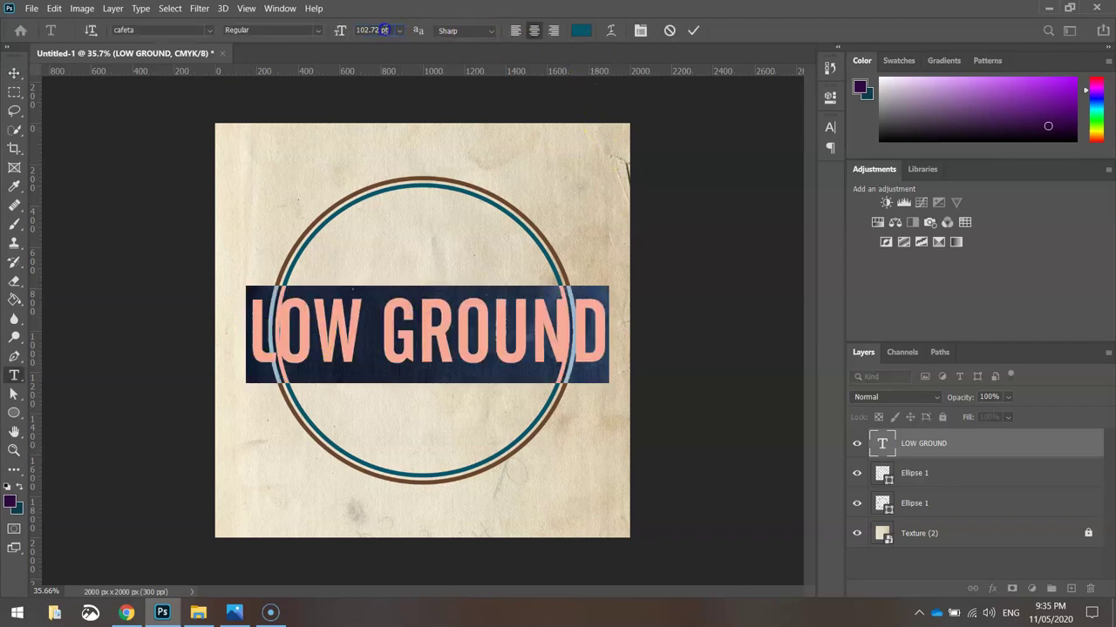
pyautogui.press('Down')
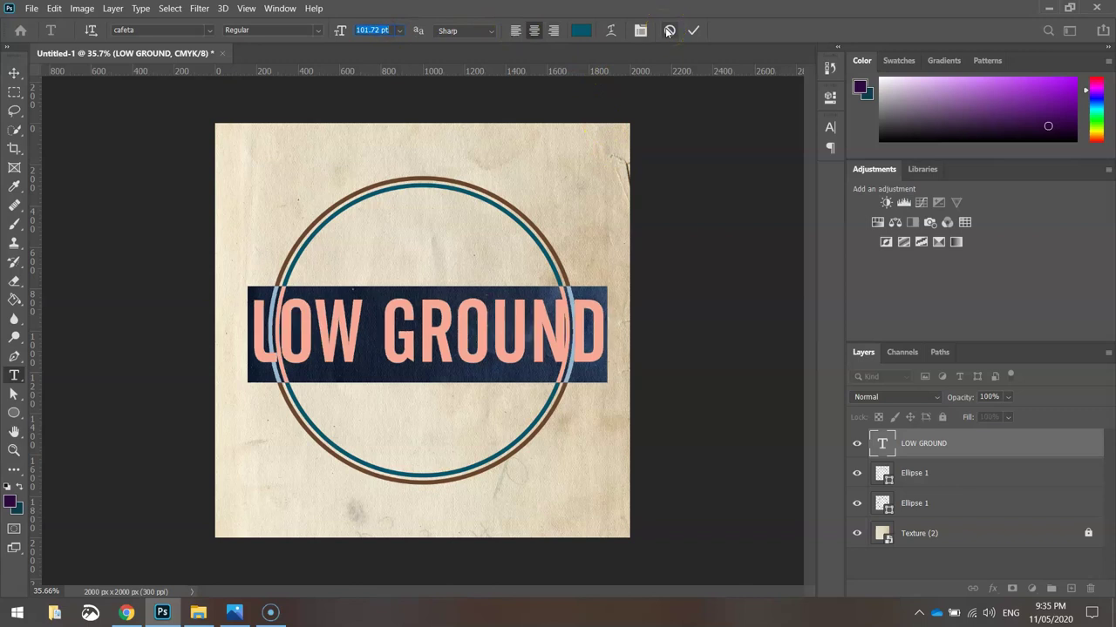
pyautogui.write('110')
pyautogui.press('Return')
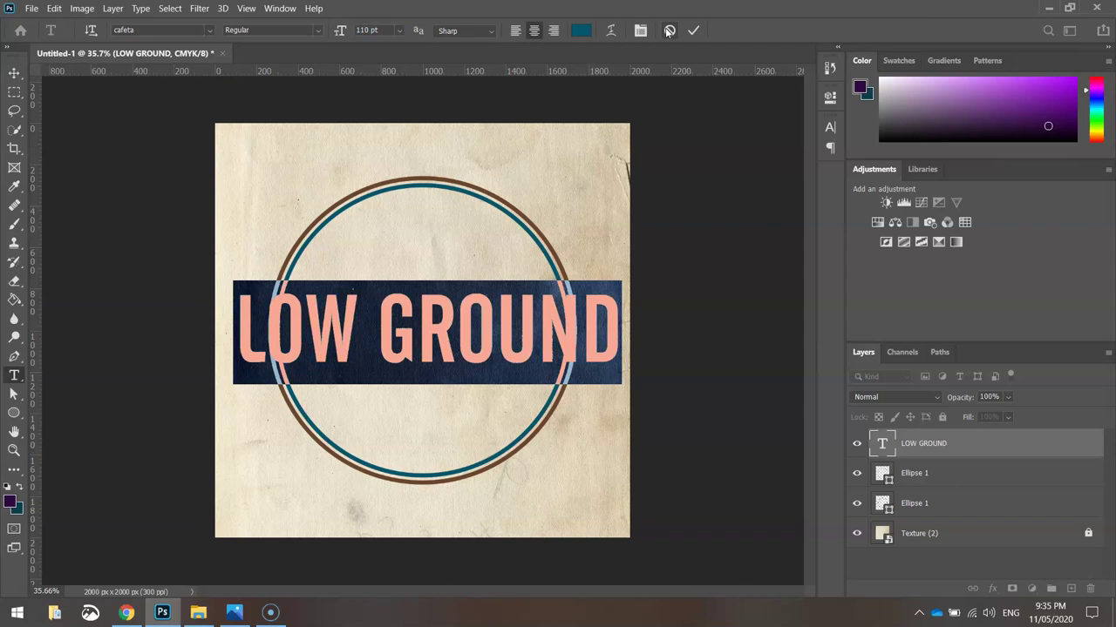
# Shift the enlarged LOW GROUND title about 33 px left and 10 px down across the ring.
pyautogui.click(14, 72)
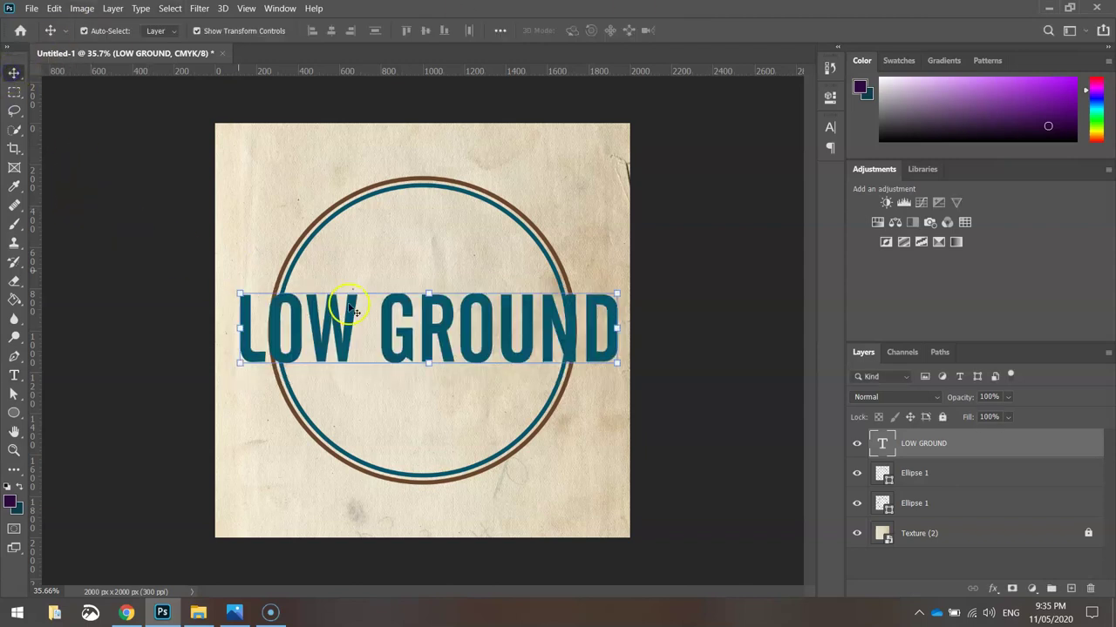
pyautogui.moveTo(484, 333)
pyautogui.mouseDown()
pyautogui.moveTo(462, 335)
pyautogui.moveTo(478, 336)
pyautogui.mouseUp()
pyautogui.click(773, 265)
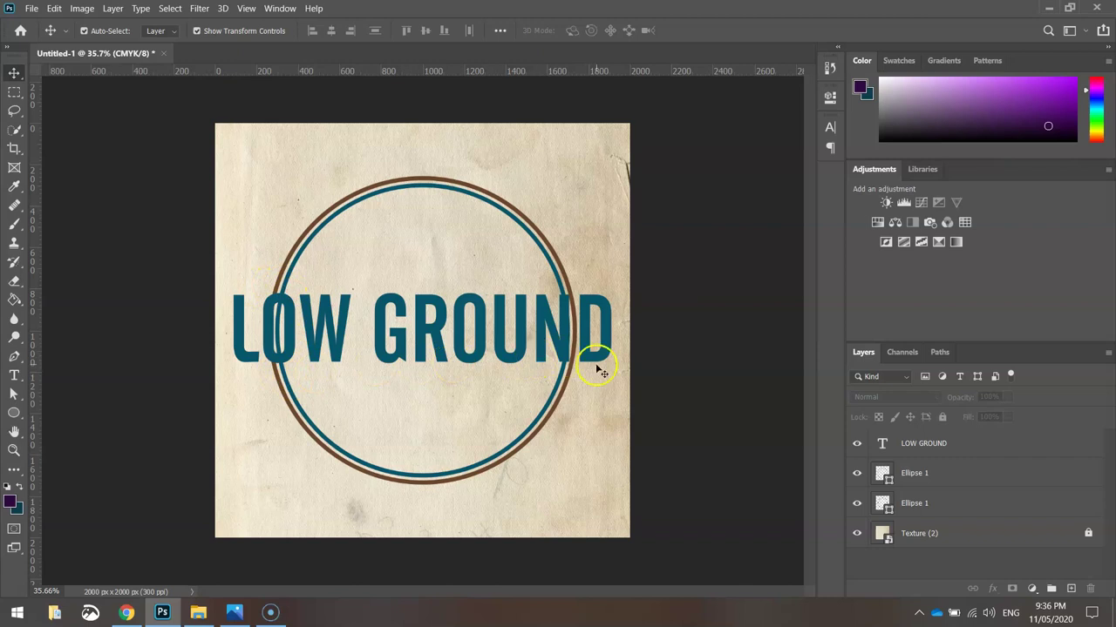
# Draw a rectangular selection band around the LOW GROUND text.
pyautogui.click(13, 94)
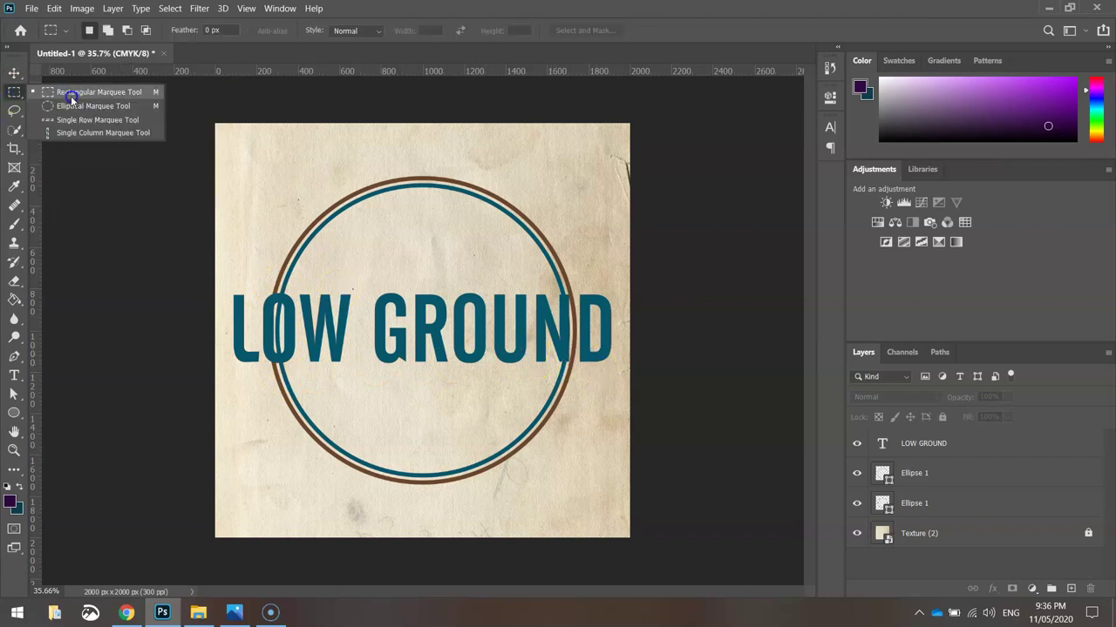
pyautogui.click(72, 94)
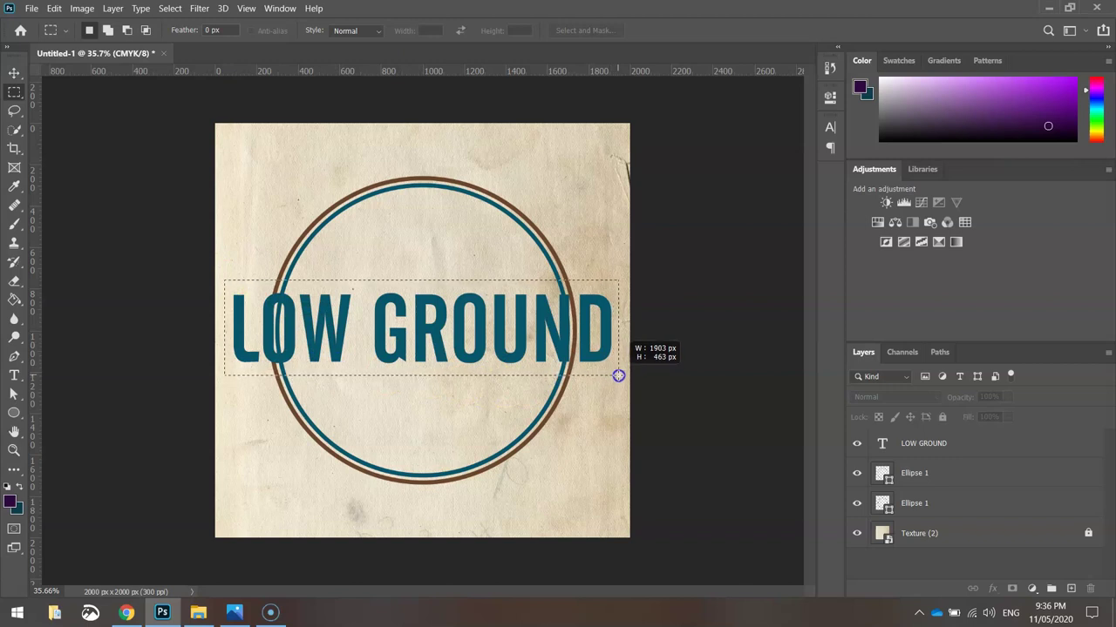
pyautogui.moveTo(619, 375); pyautogui.dragTo(620, 376)
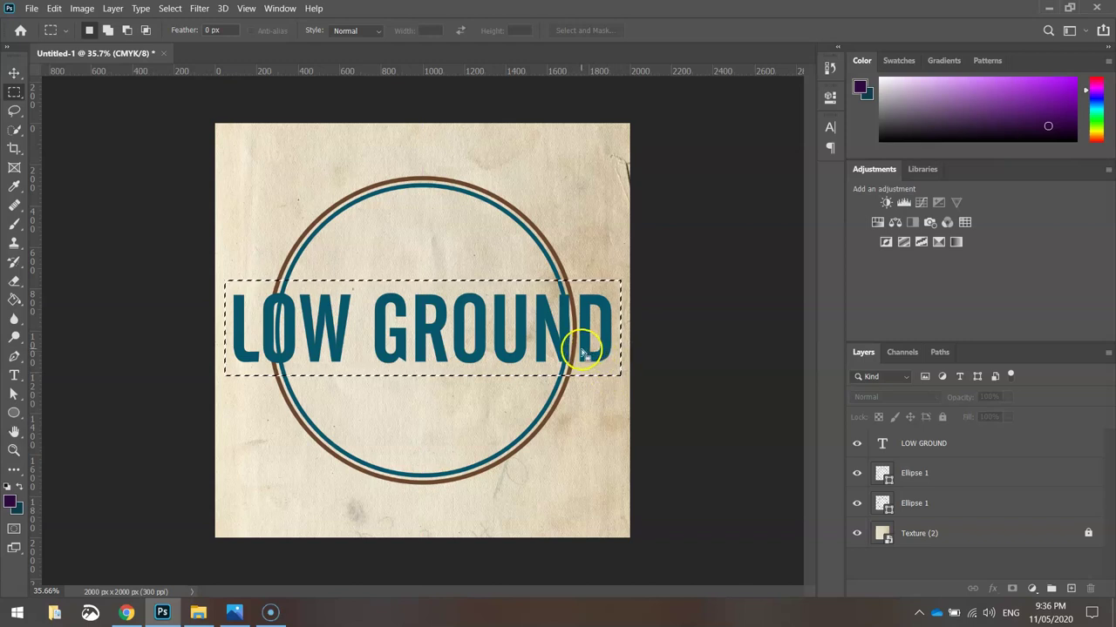
# Rasterize both the upper and lower Ellipse ring layers.
pyautogui.click(956, 473)
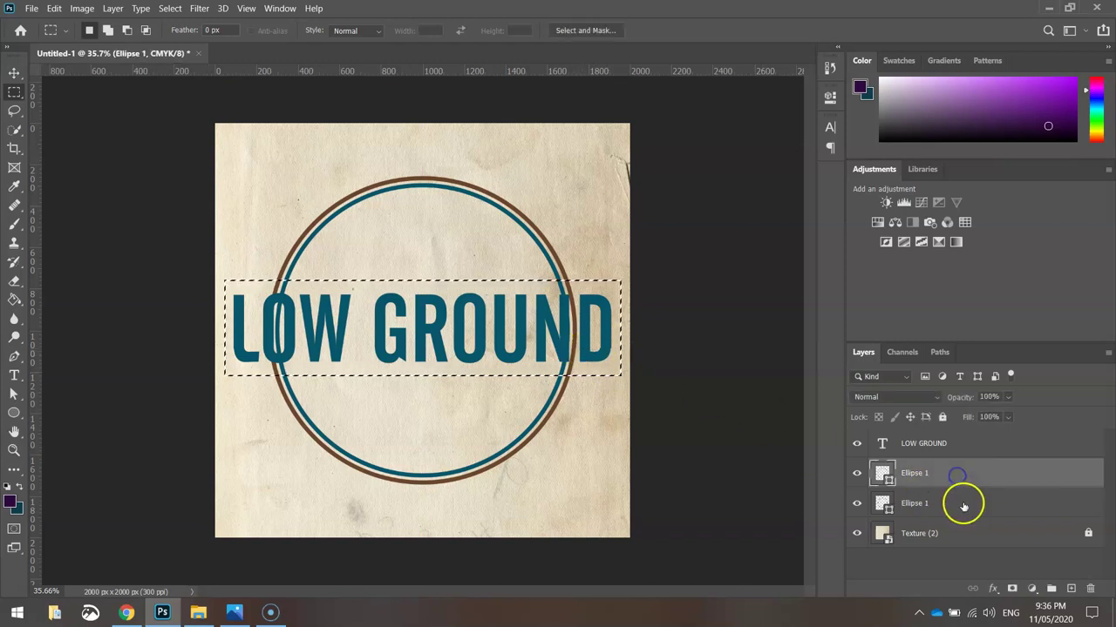
pyautogui.click(963, 505)
pyautogui.moveTo(960, 478); pyautogui.dragTo(953, 508)
pyautogui.rightClick(953, 508)
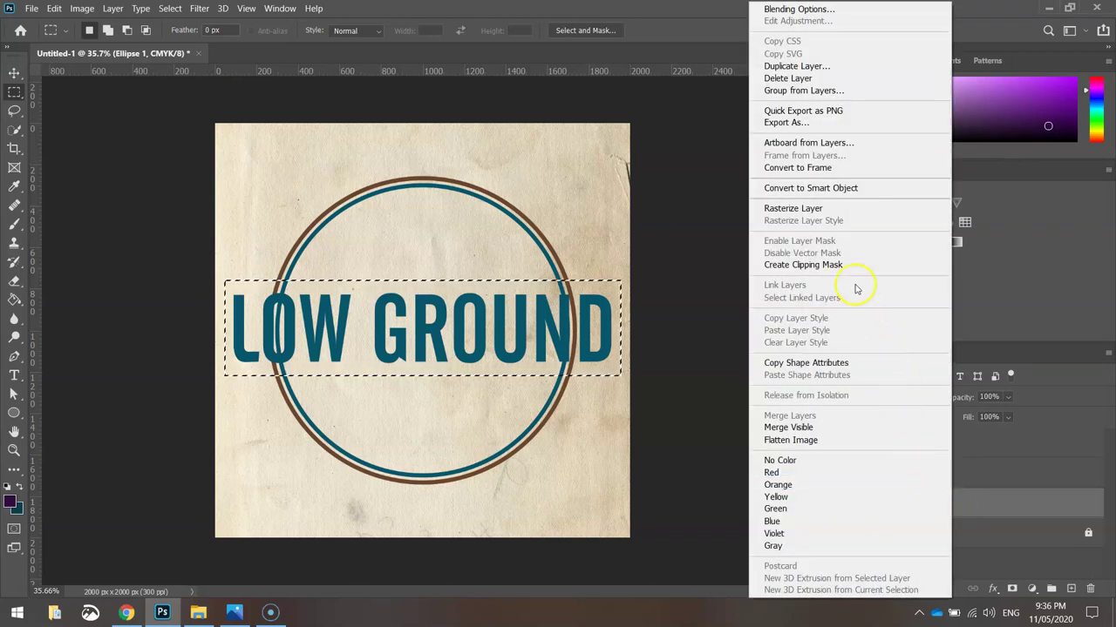
pyautogui.click(828, 209)
pyautogui.click(976, 473)
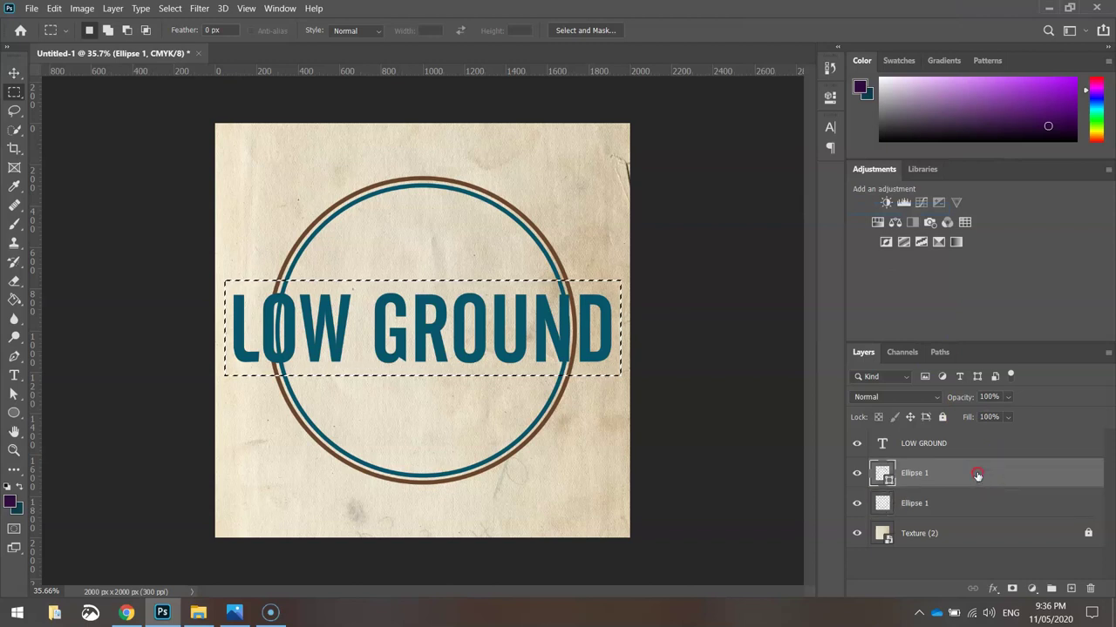
pyautogui.rightClick(976, 472)
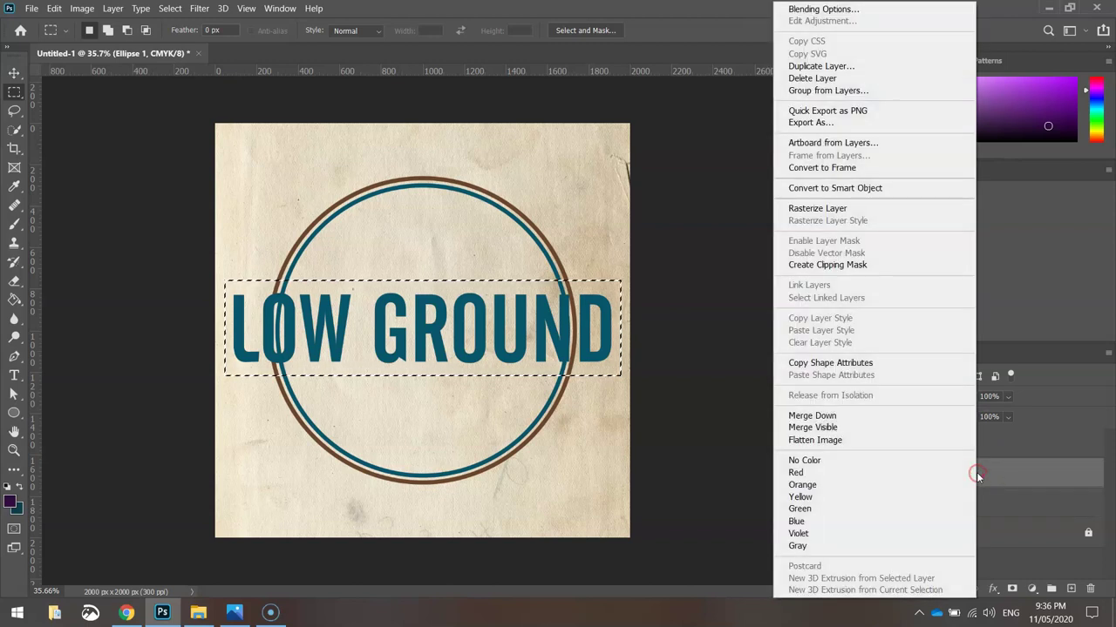
pyautogui.click(841, 209)
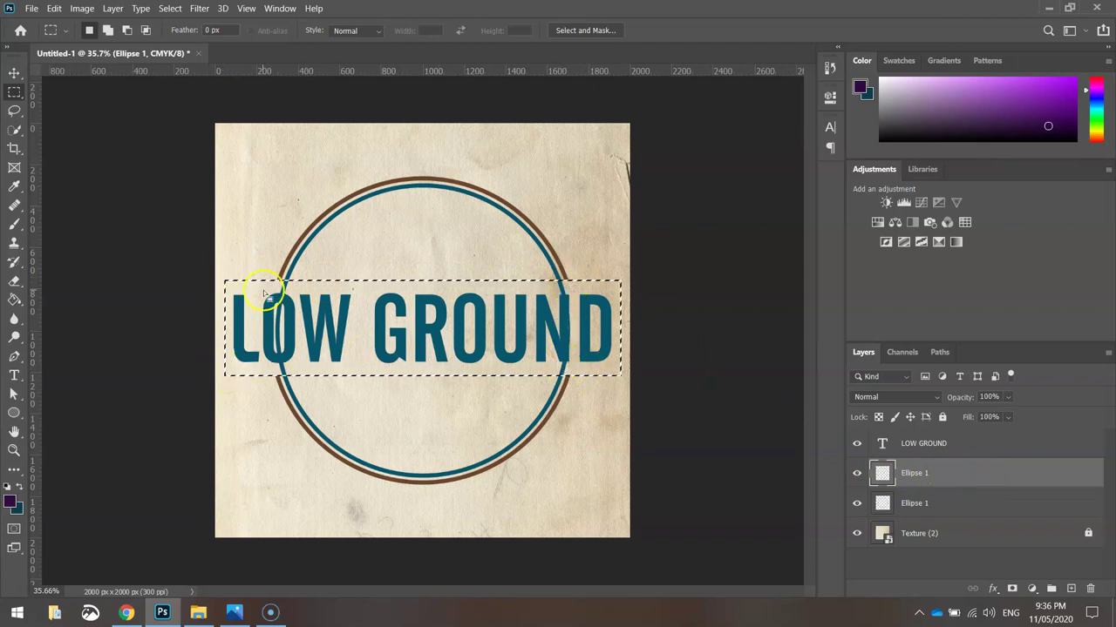
# Delete the ring segments inside the band behind the text, then deselect.
pyautogui.click(962, 507)
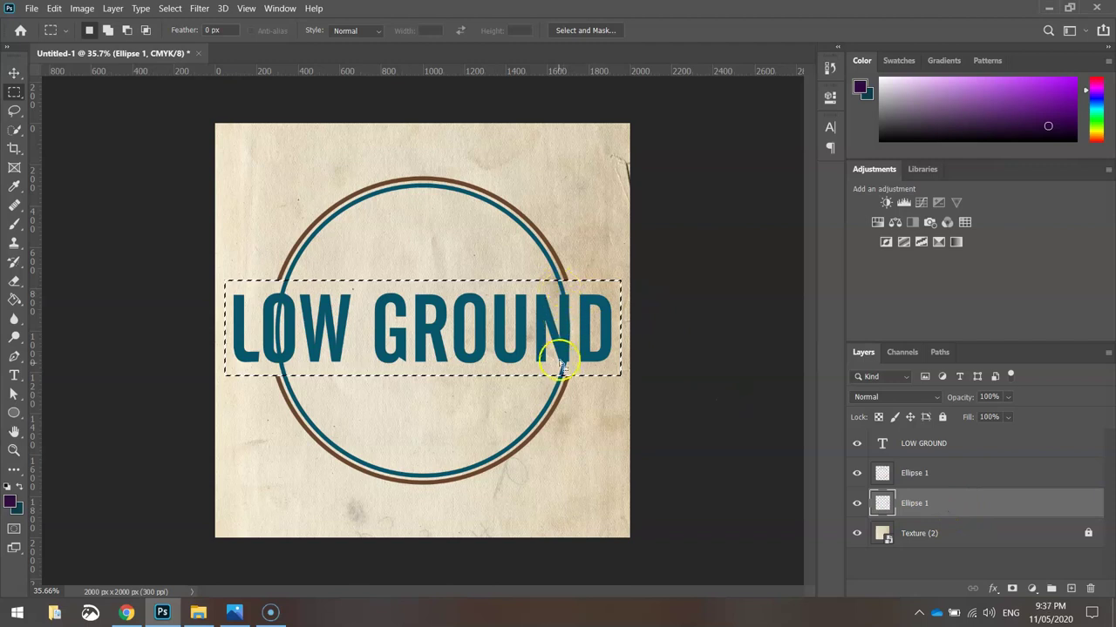
pyautogui.press('Delete')
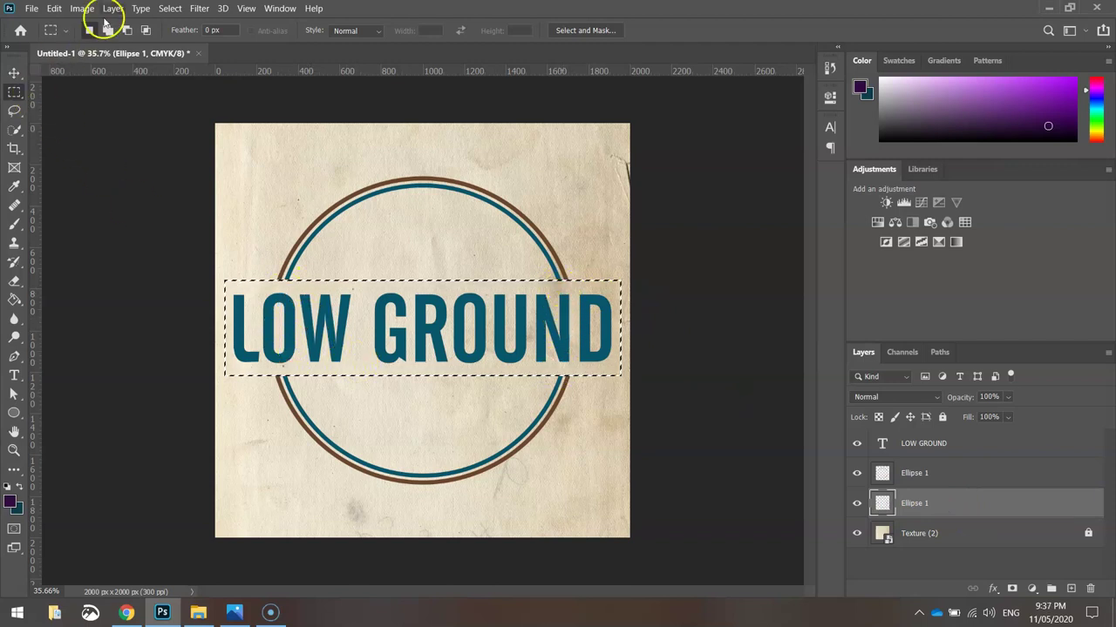
pyautogui.click(170, 9)
pyautogui.click(176, 36)
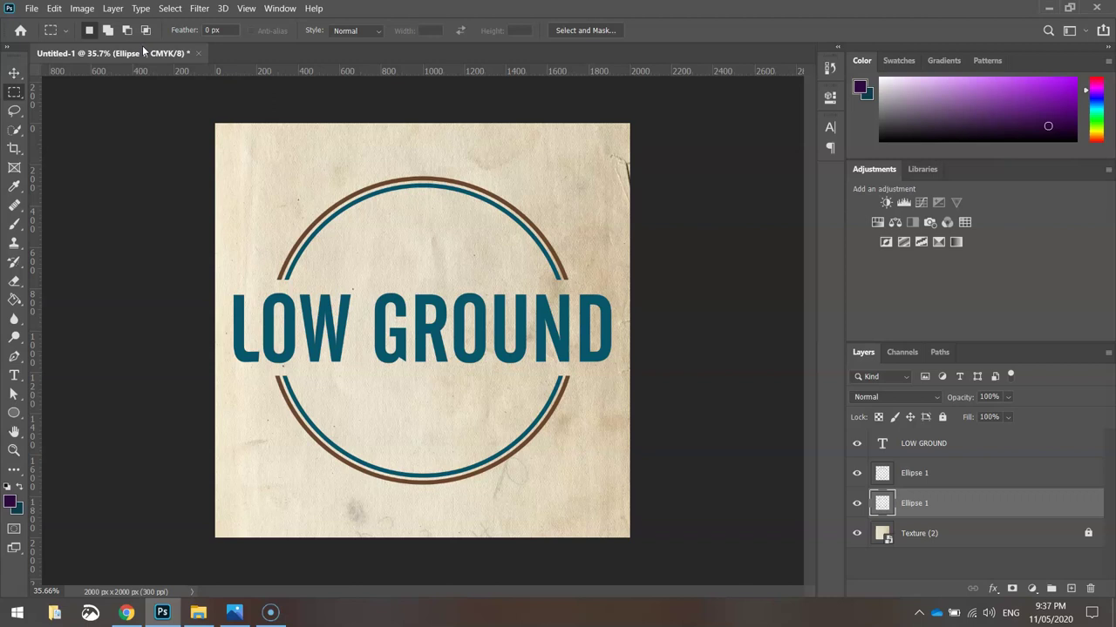
# Add a new text layer reading CAFE near the lower left.
pyautogui.click(14, 376)
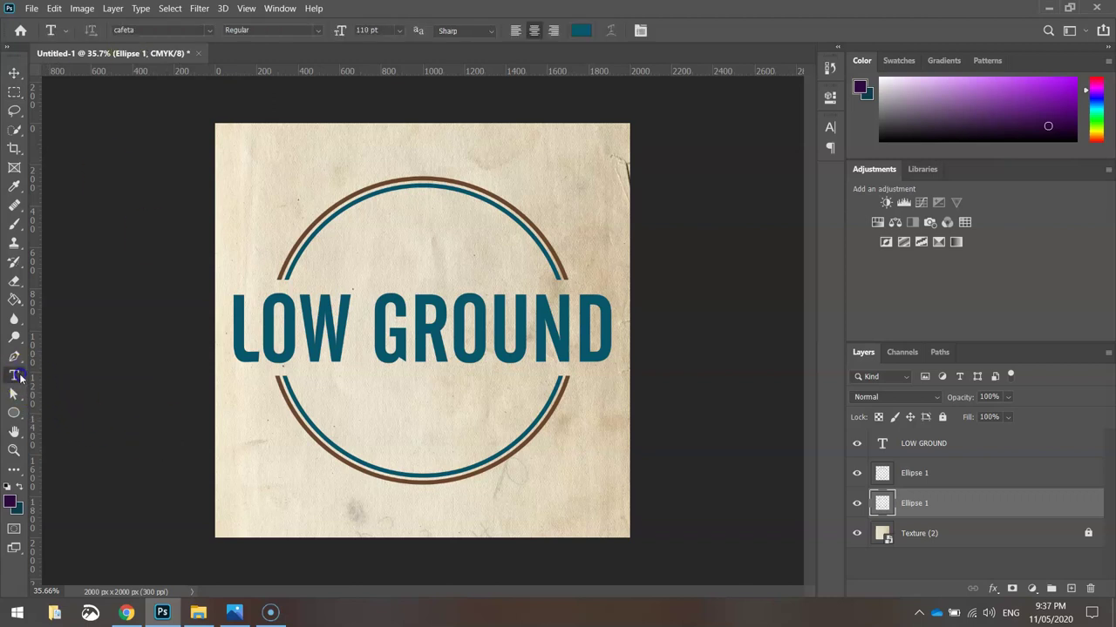
pyautogui.click(282, 486)
pyautogui.write('cafe')
pyautogui.doubleClick(305, 455)
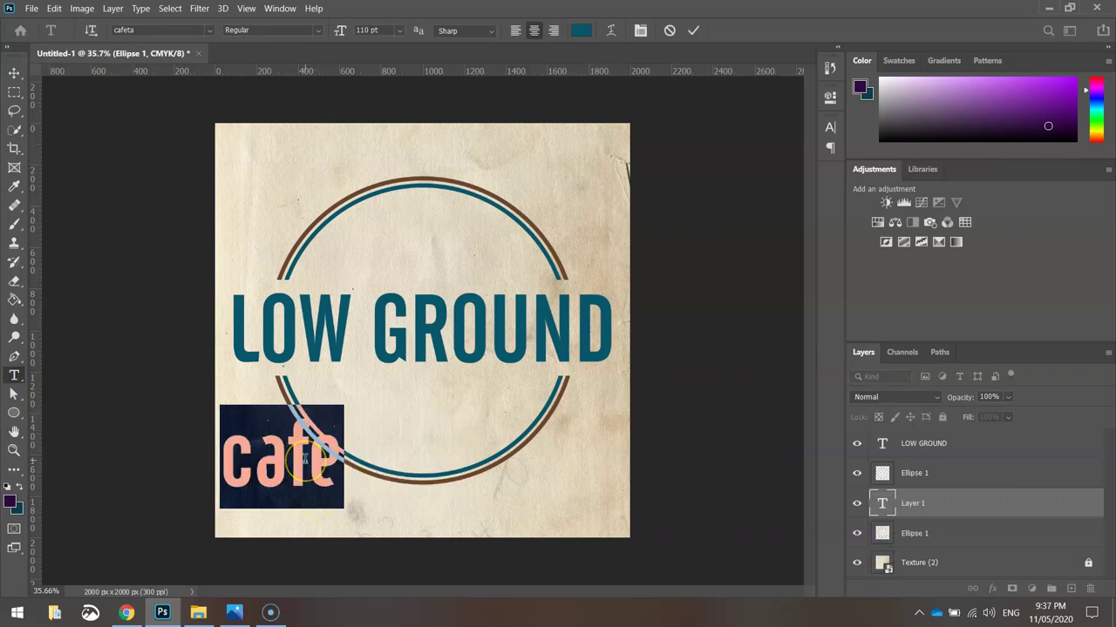
pyautogui.write('CAFE')
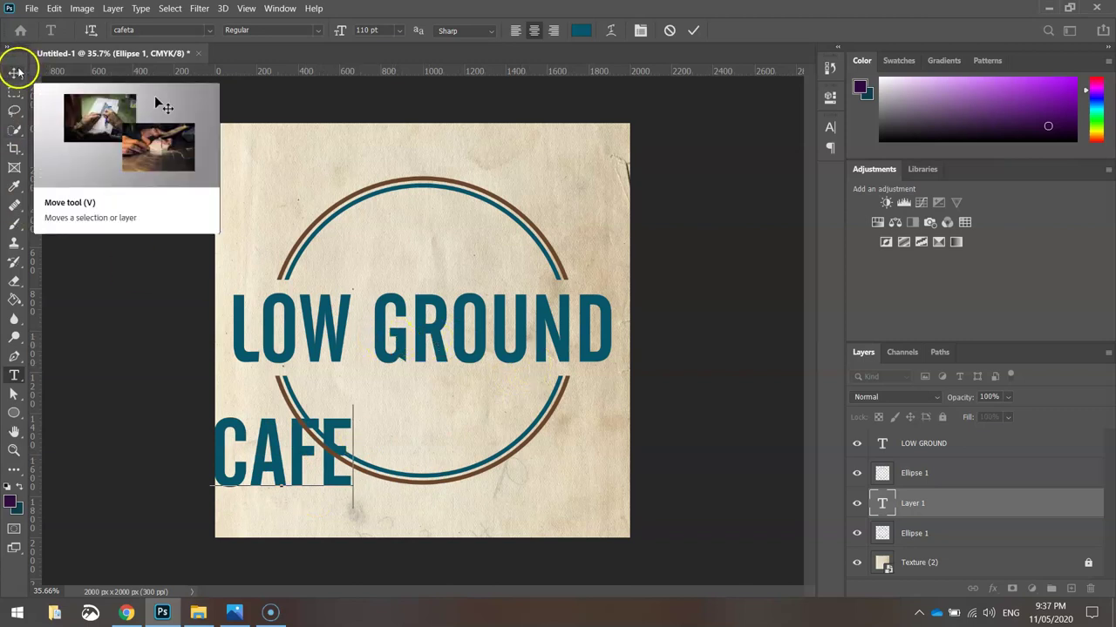
# Shrink CAFE to 50 pt and centre it just below LOW GROUND.
pyautogui.click(382, 31)
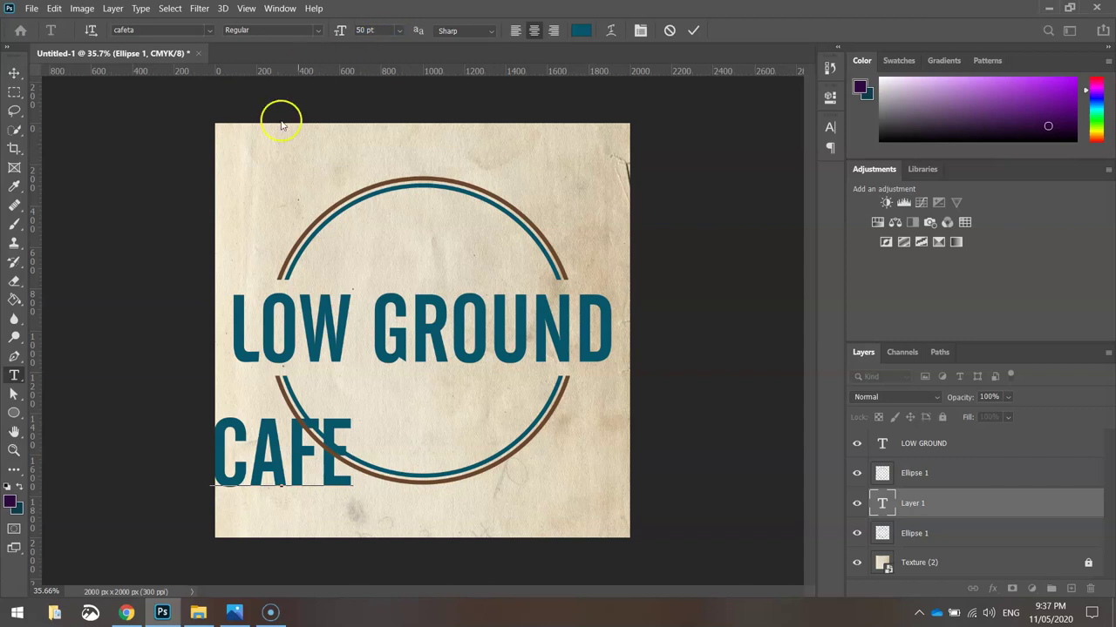
pyautogui.doubleClick(292, 449)
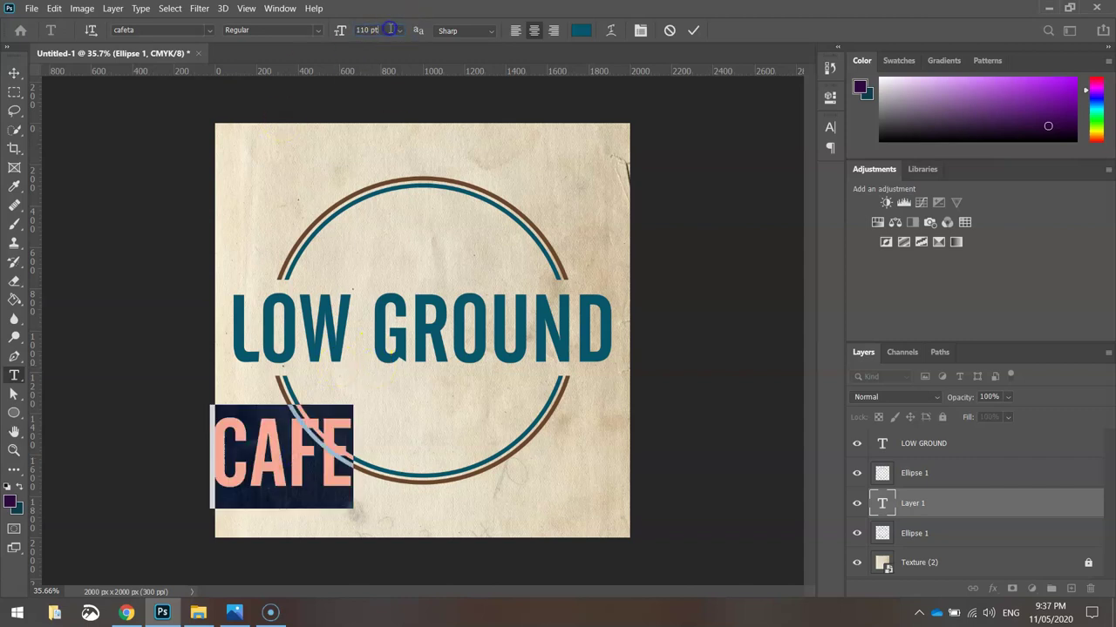
pyautogui.scroll(-10, 389, 29)
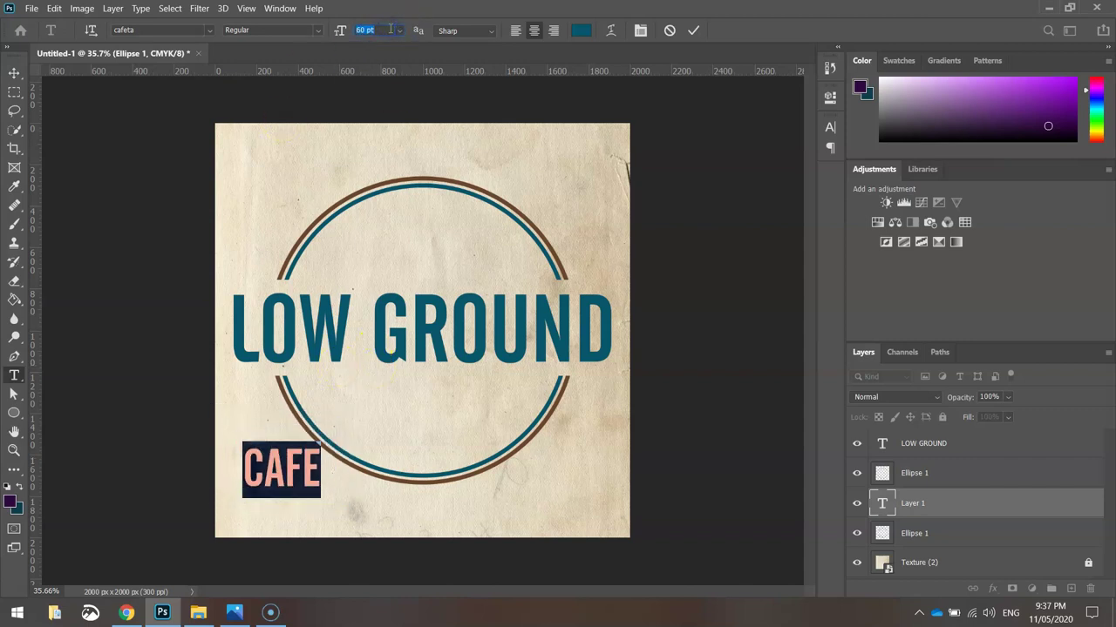
pyautogui.scroll(-2, 390, 30)
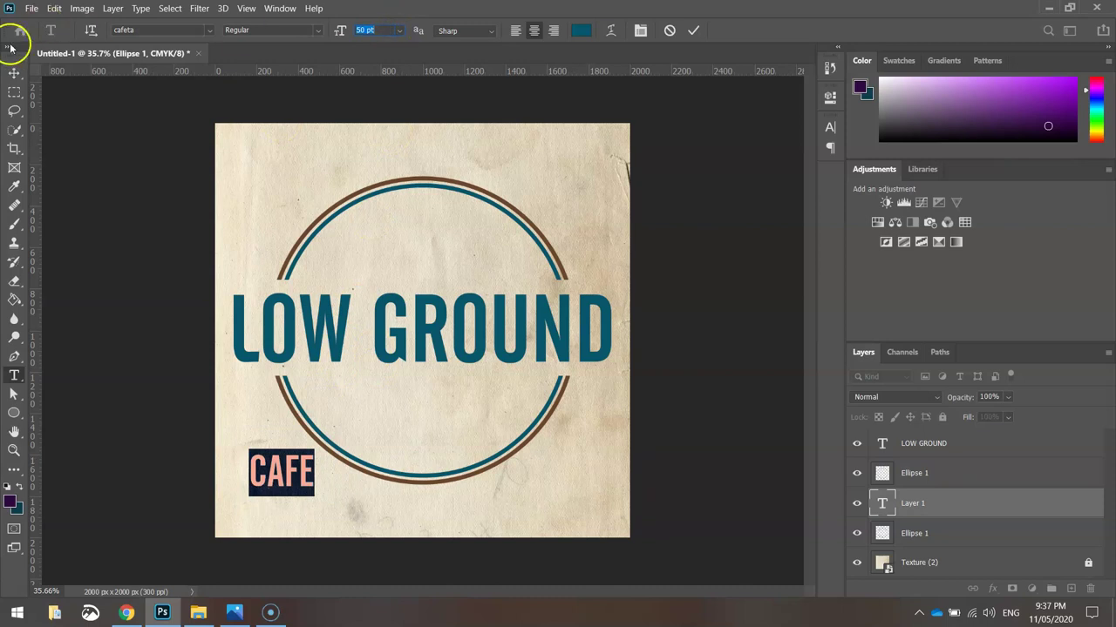
pyautogui.click(14, 73)
pyautogui.moveTo(283, 475); pyautogui.dragTo(423, 395)
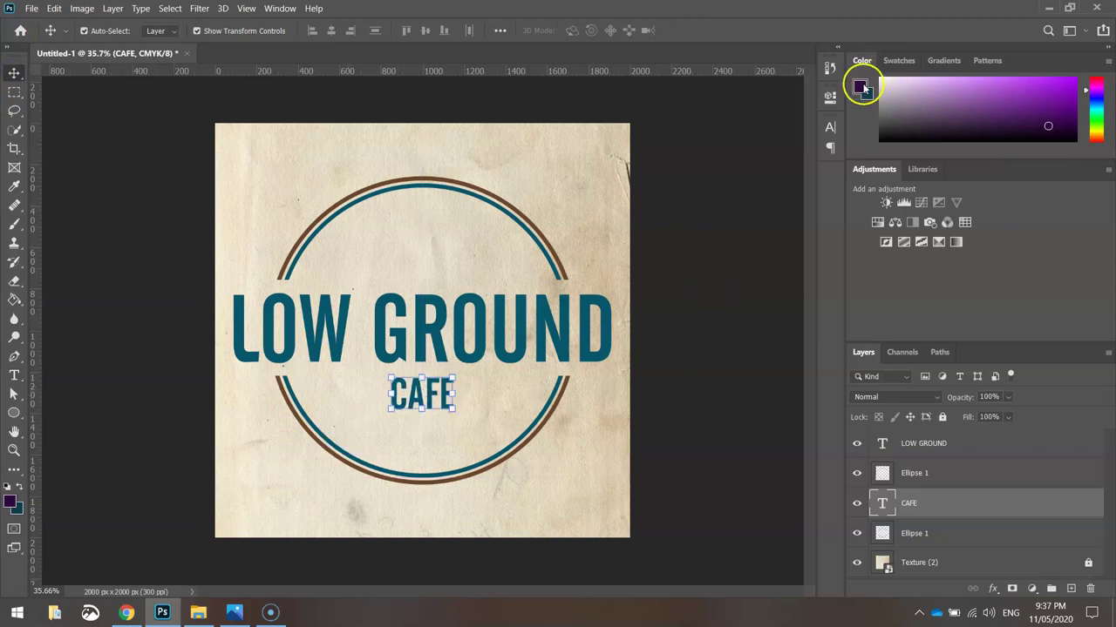
# Widen the CAFE letter spacing to 200, then to 500.
pyautogui.click(829, 97)
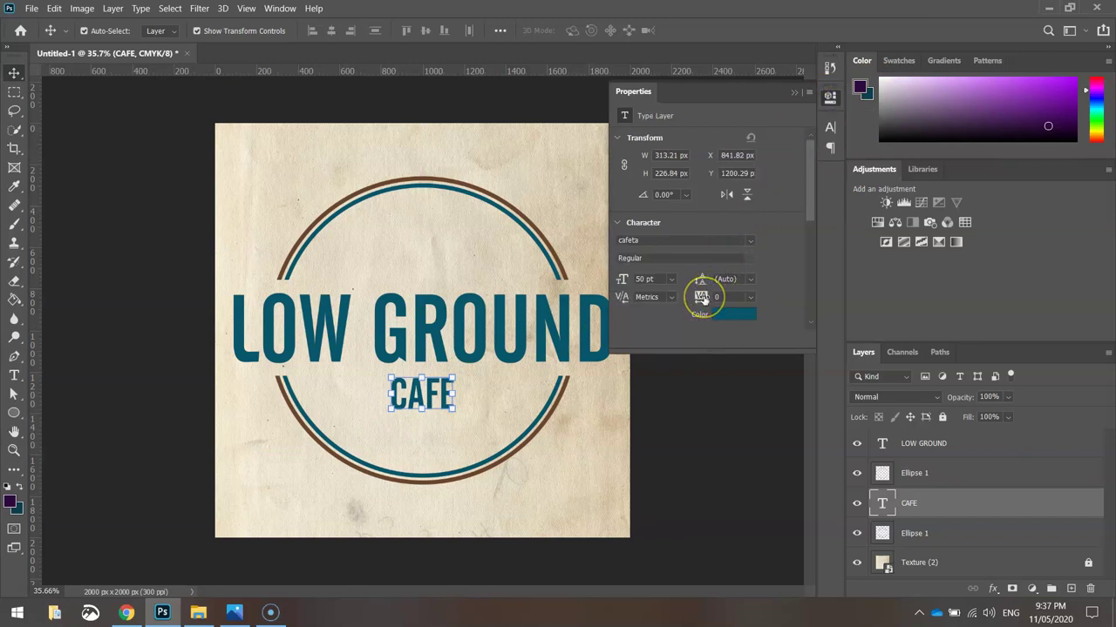
pyautogui.click(752, 297)
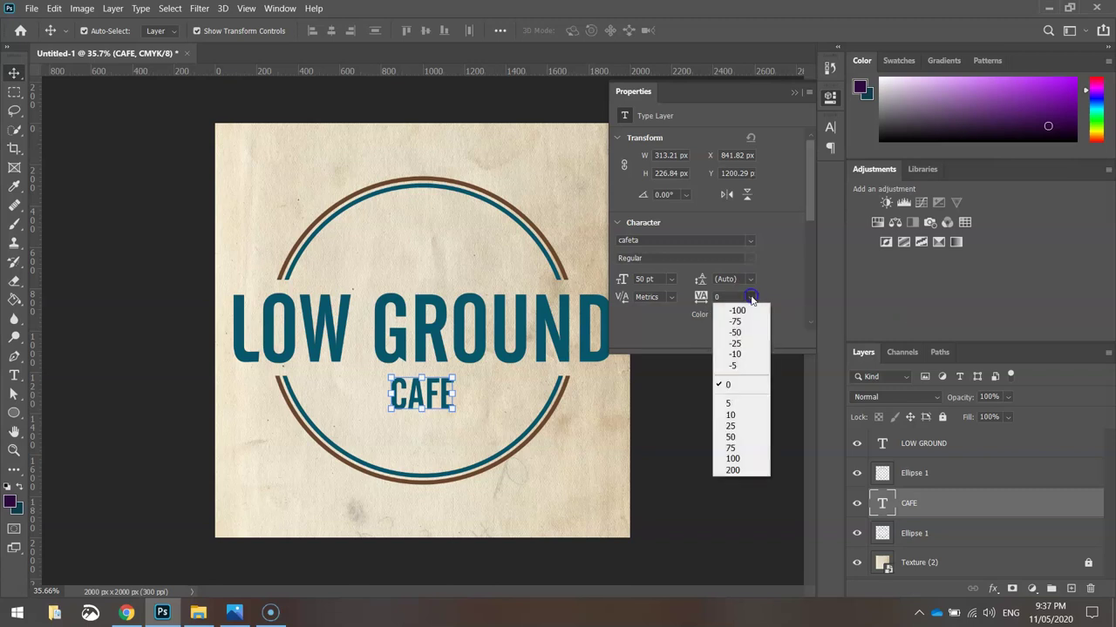
pyautogui.click(733, 469)
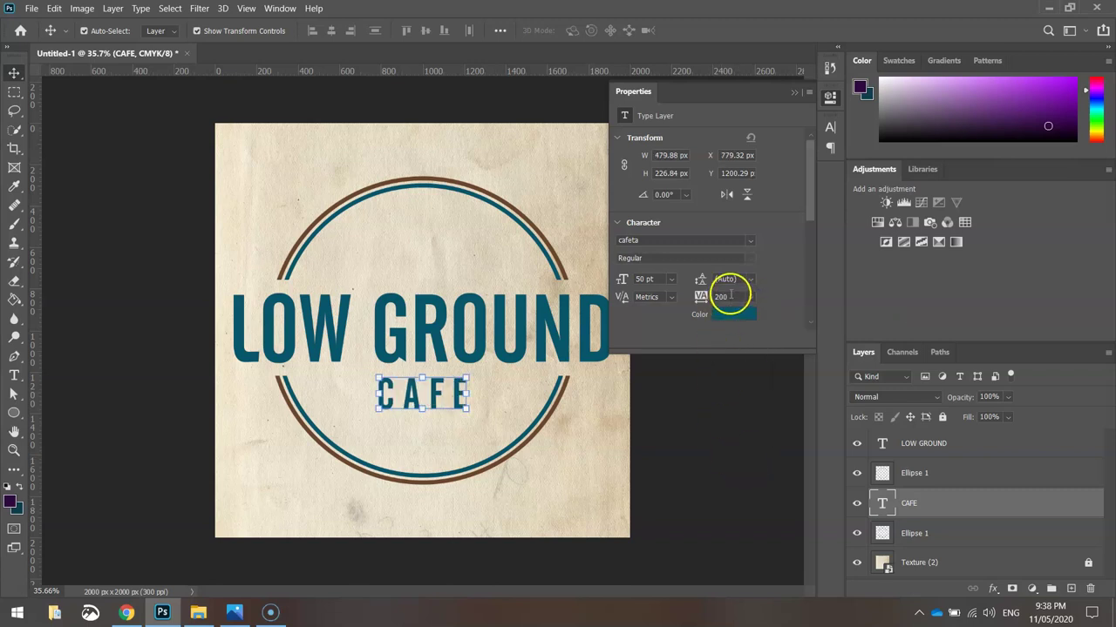
pyautogui.click(701, 297)
pyautogui.write('500')
pyautogui.press('Return')
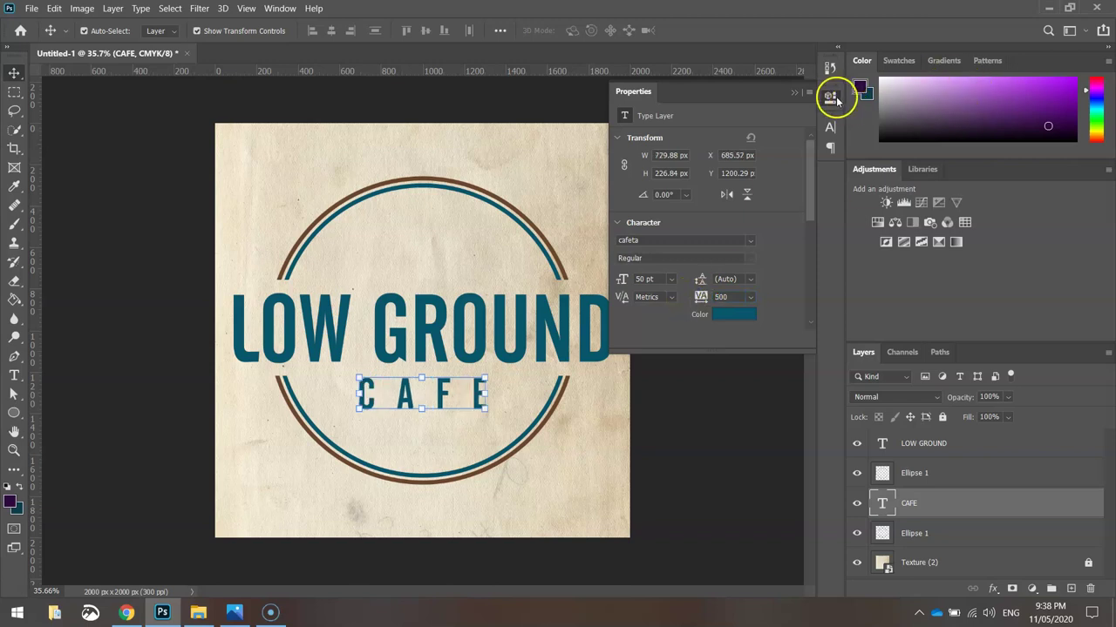
pyautogui.click(834, 100)
pyautogui.click(744, 304)
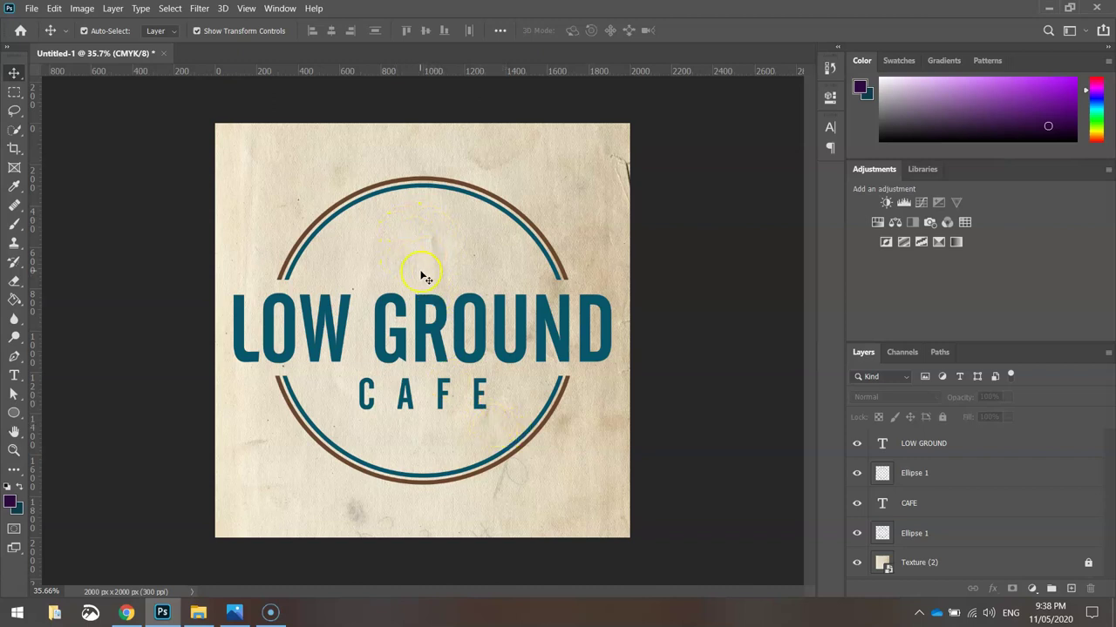
# Drag the Asset 8 coffee cup image from the Low Ground Cafe folder into the logo.
pyautogui.click(197, 613)
pyautogui.click(186, 197)
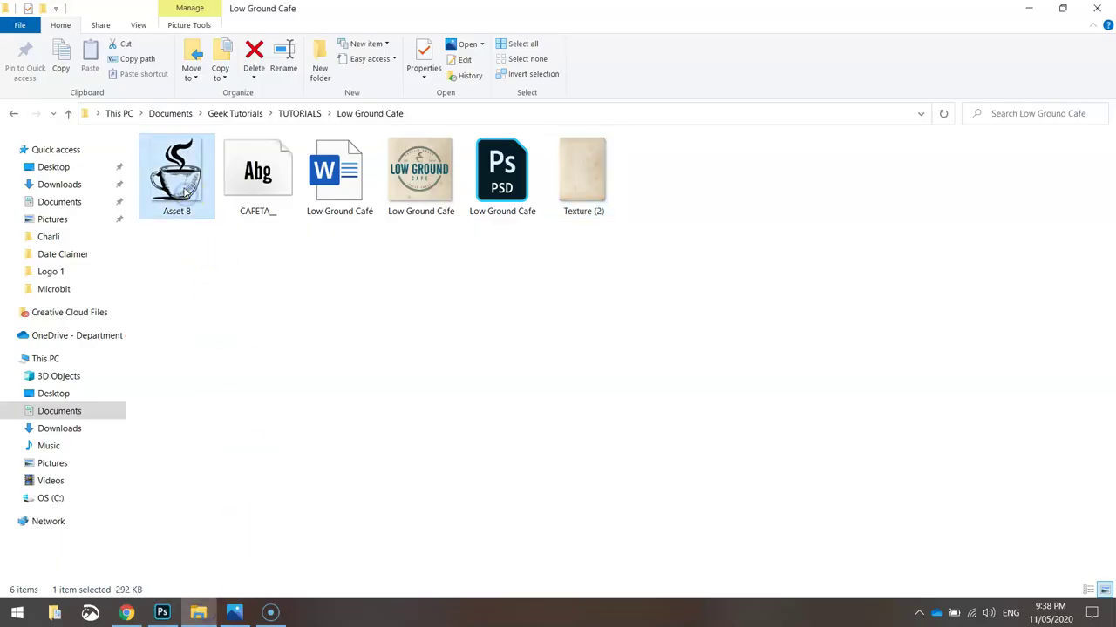
pyautogui.moveTo(186, 193); pyautogui.dragTo(391, 219)
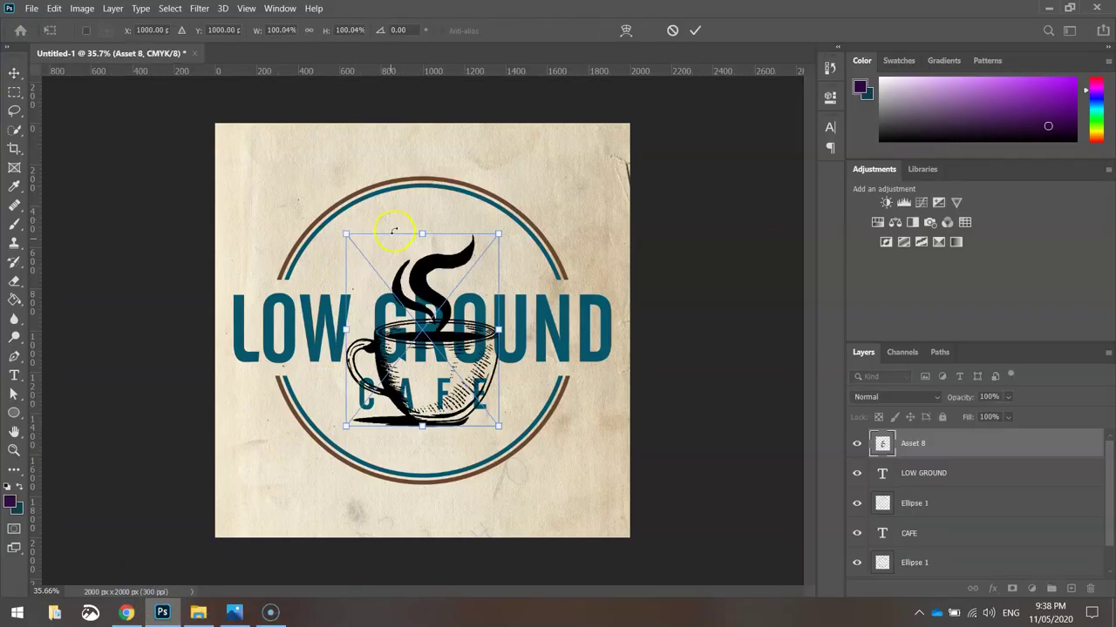
# Move the Asset 8 cup above LOW GROUND and commit it at 33.48% scale.
pyautogui.moveTo(430, 268)
pyautogui.mouseDown()
pyautogui.moveTo(477, 294)
pyautogui.moveTo(485, 312)
pyautogui.moveTo(417, 255)
pyautogui.mouseUp()
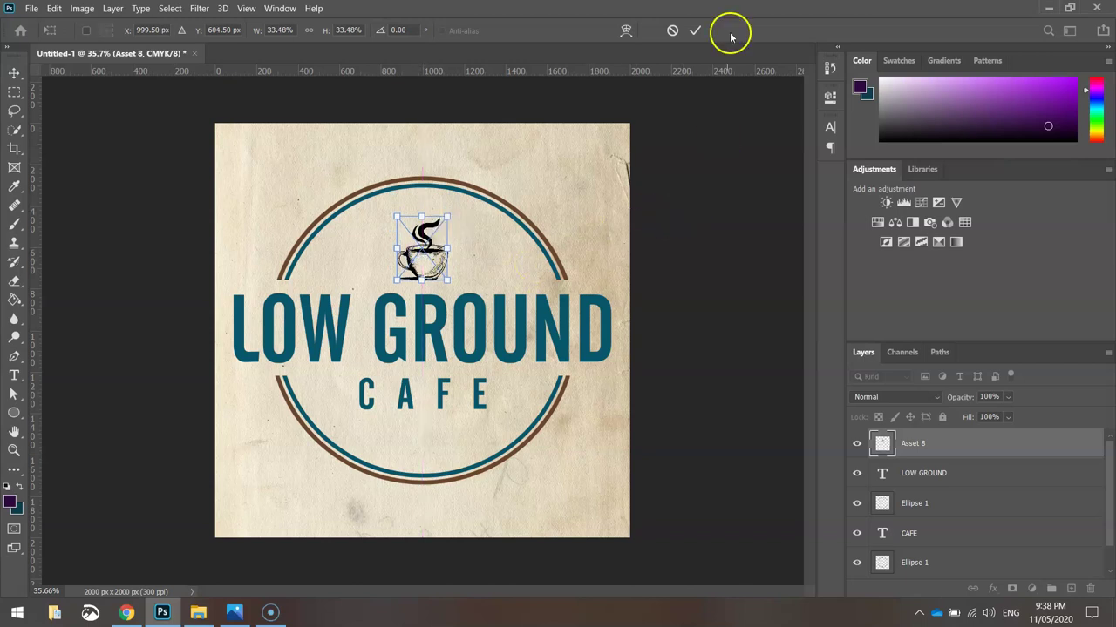
pyautogui.click(694, 30)
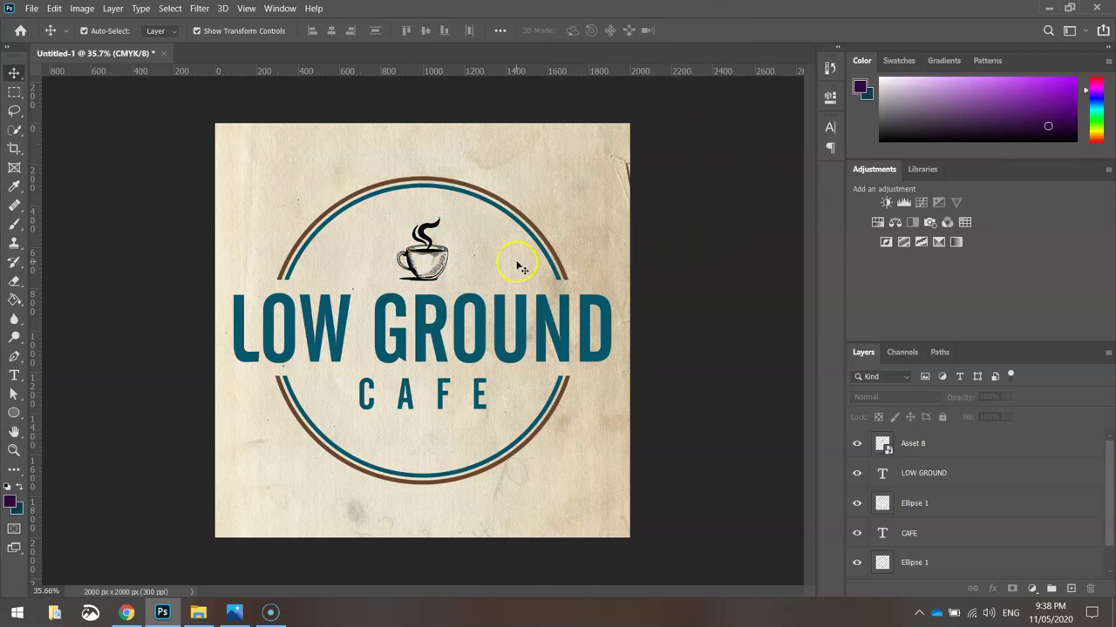
pyautogui.click(424, 237)
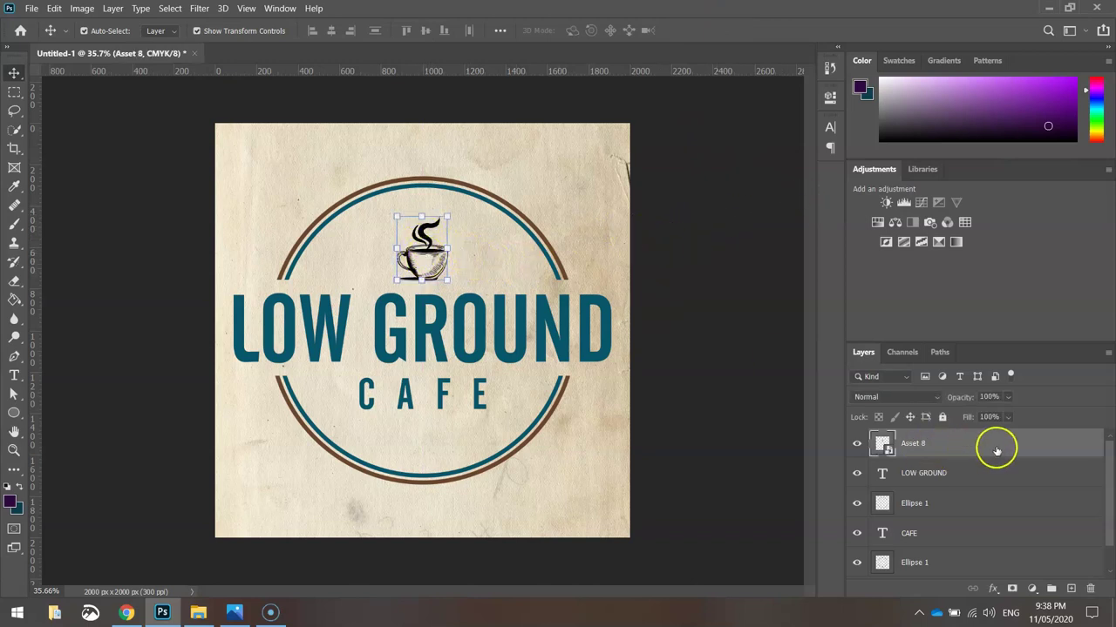
# Rename the Asset 8 layer to Cup.
pyautogui.doubleClick(915, 444)
pyautogui.write('cUP')
pyautogui.press('Return')
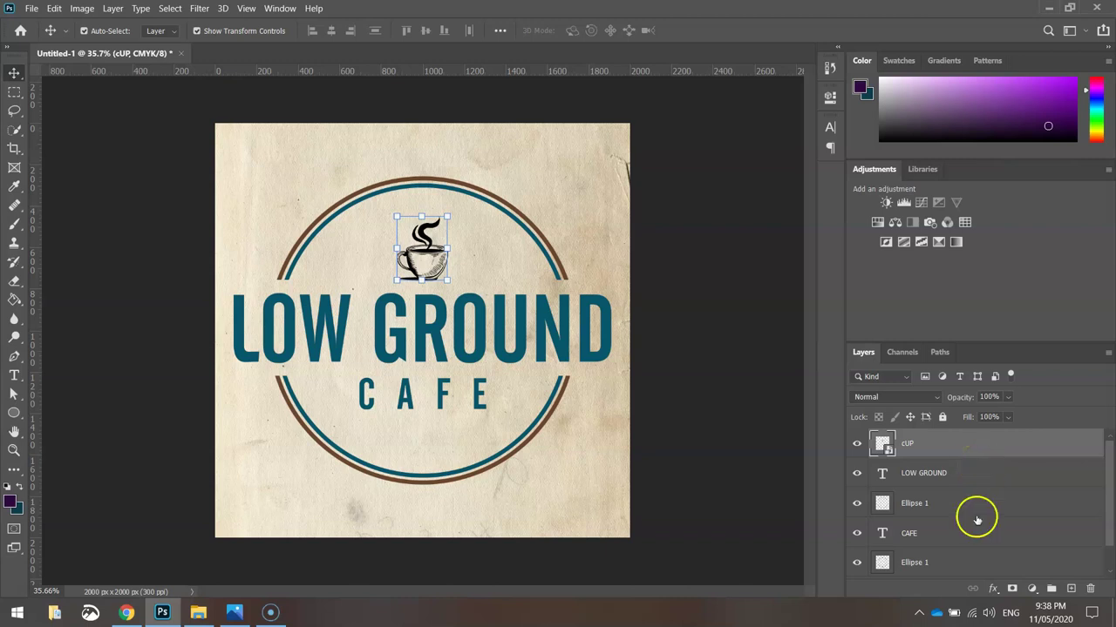
pyautogui.doubleClick(908, 445)
pyautogui.write('Cup')
pyautogui.press('Return')
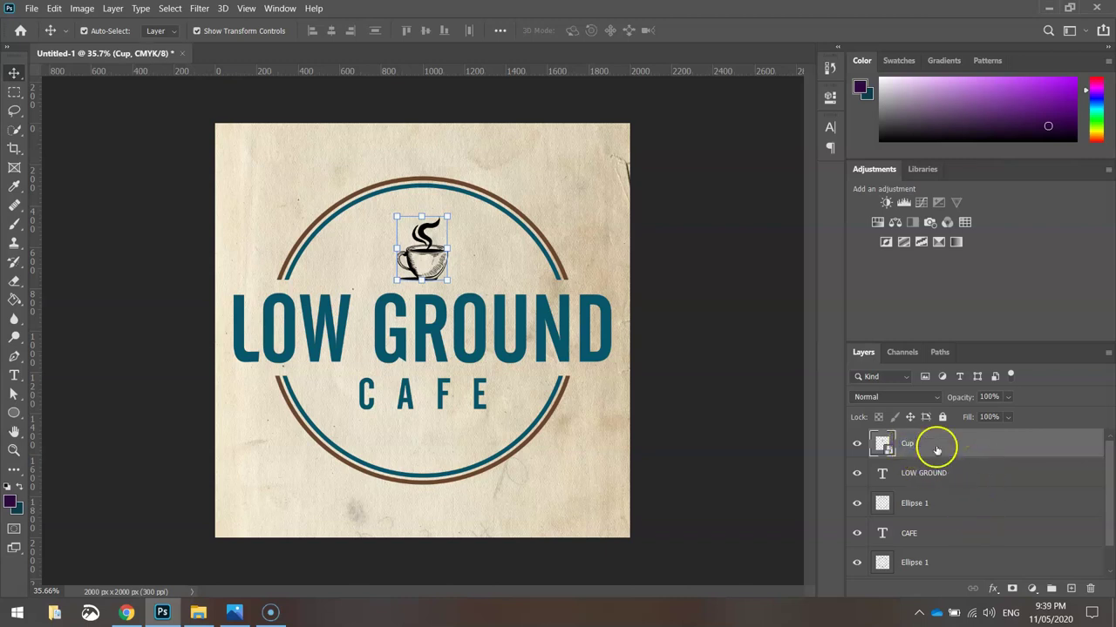
# Give the Cup layer a Color Overlay of the outer ring's brown, #6b452c.
pyautogui.click(1009, 447)
pyautogui.doubleClick(1007, 443)
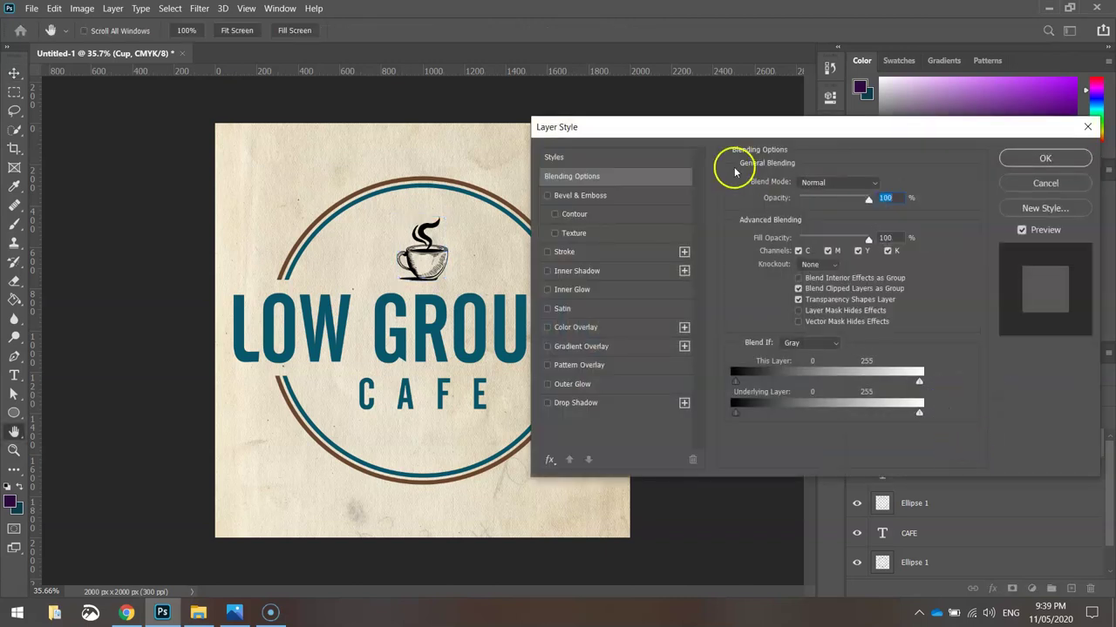
pyautogui.moveTo(642, 125); pyautogui.dragTo(723, 90)
pyautogui.click(638, 290)
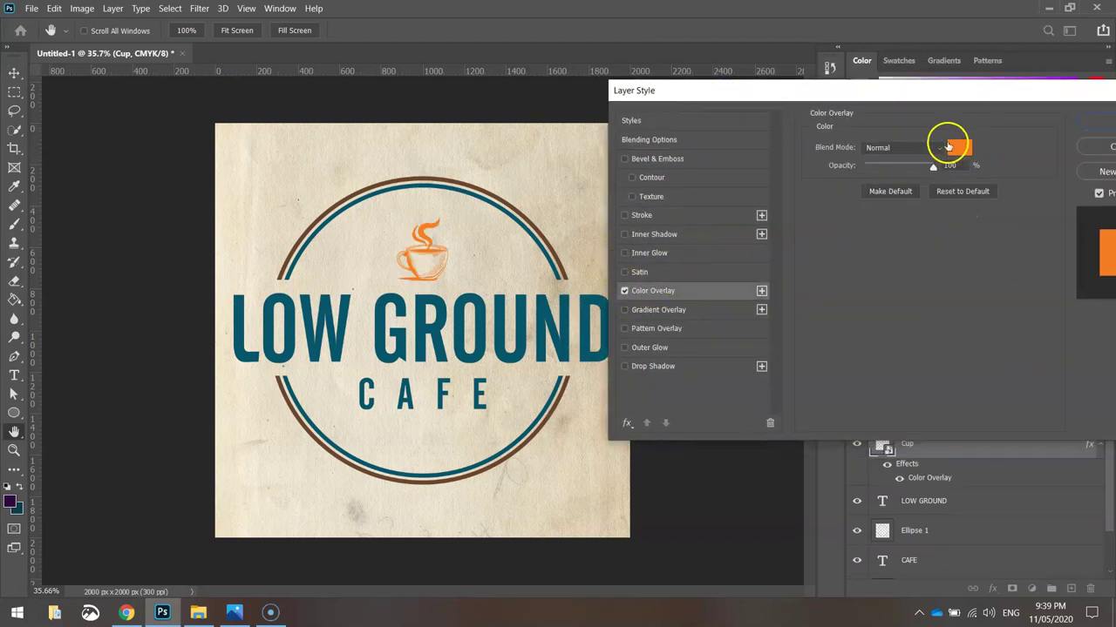
pyautogui.click(957, 147)
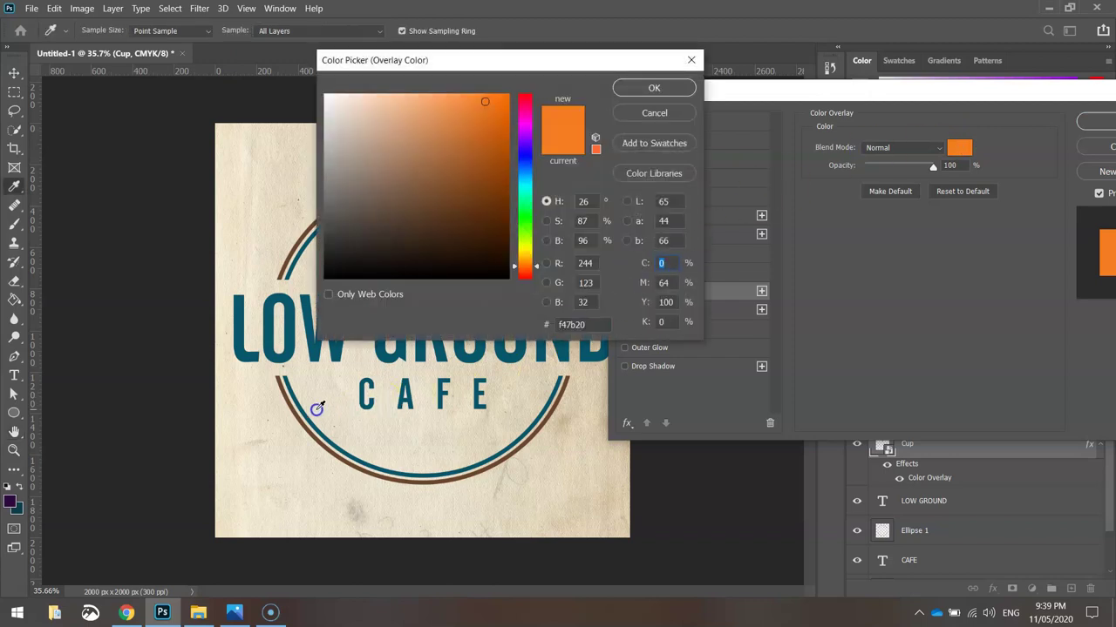
pyautogui.click(291, 402)
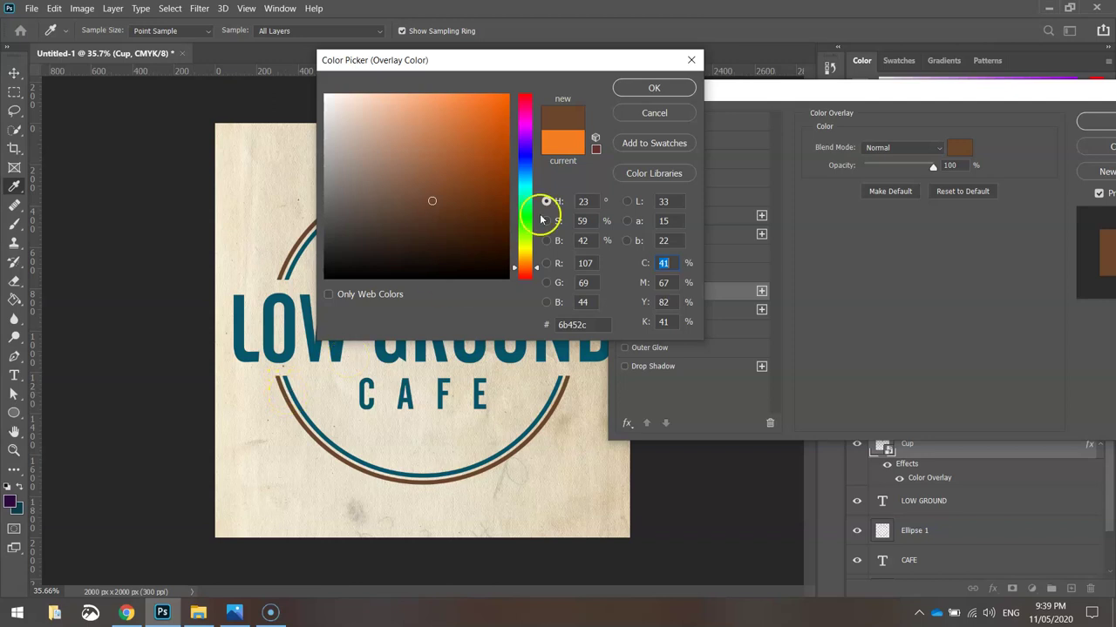
pyautogui.click(663, 96)
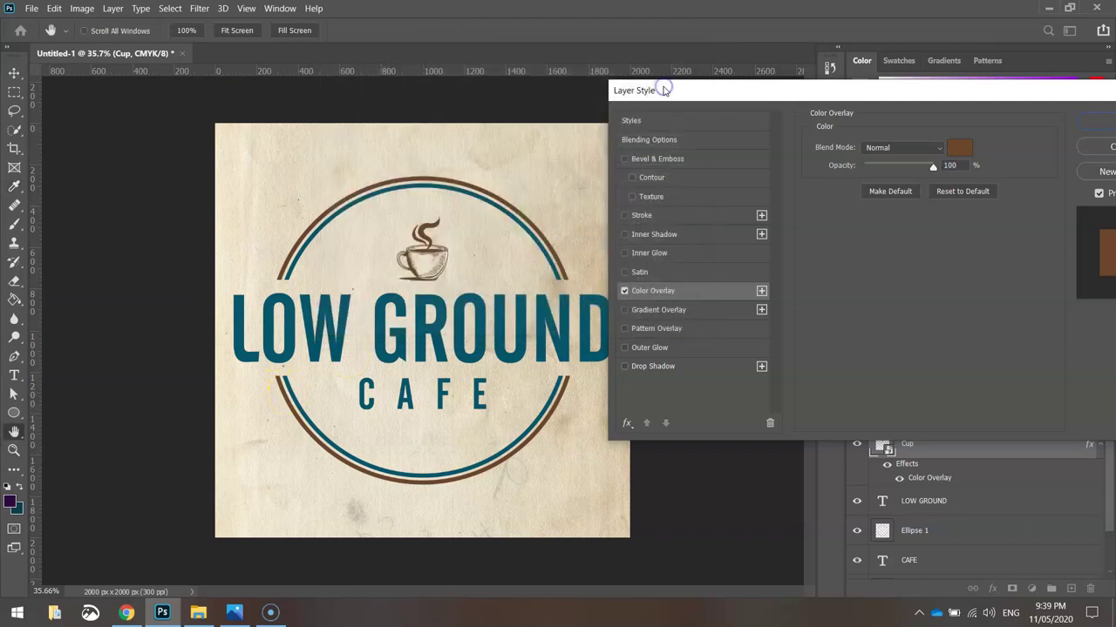
pyautogui.moveTo(1066, 90); pyautogui.dragTo(967, 88)
pyautogui.click(1039, 125)
pyautogui.click(13, 73)
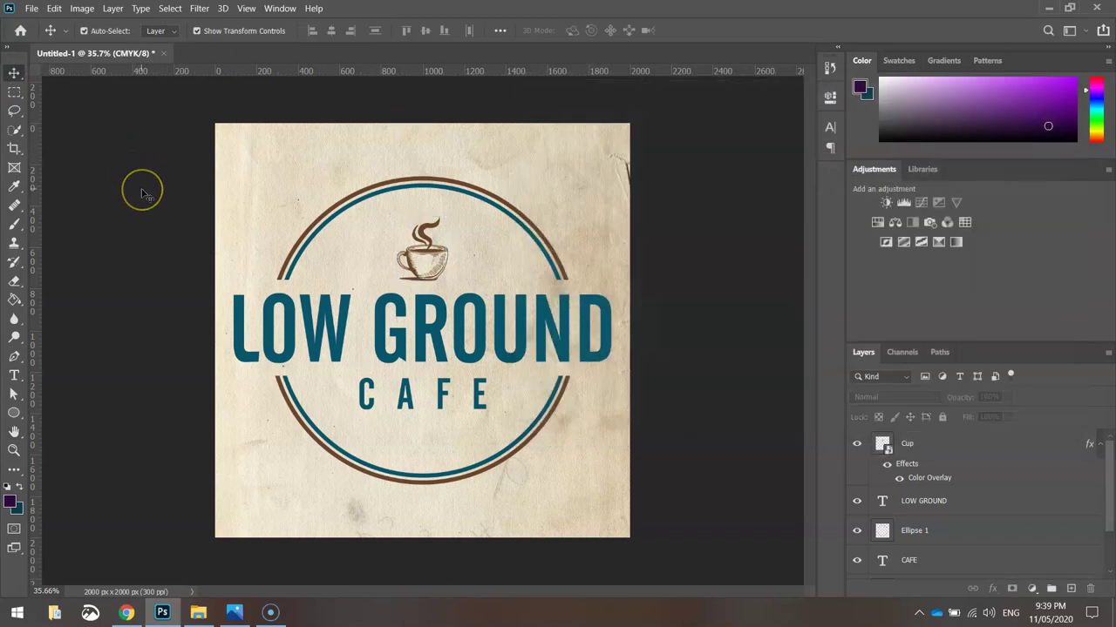
# Add a new text layer reading EST. near the top-left corner.
pyautogui.click(14, 376)
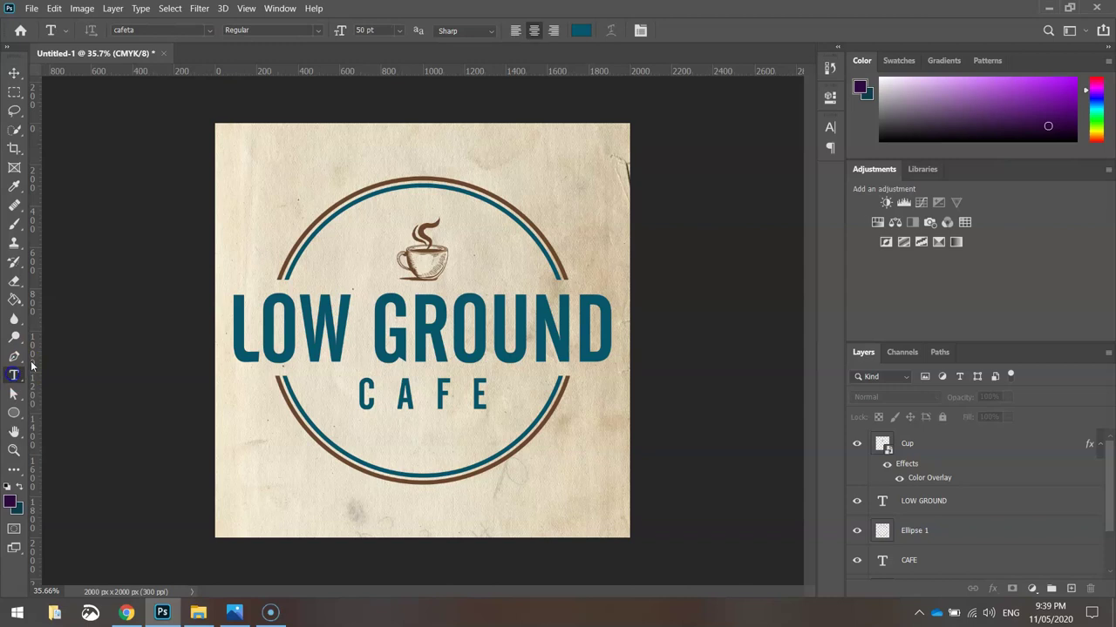
pyautogui.click(261, 163)
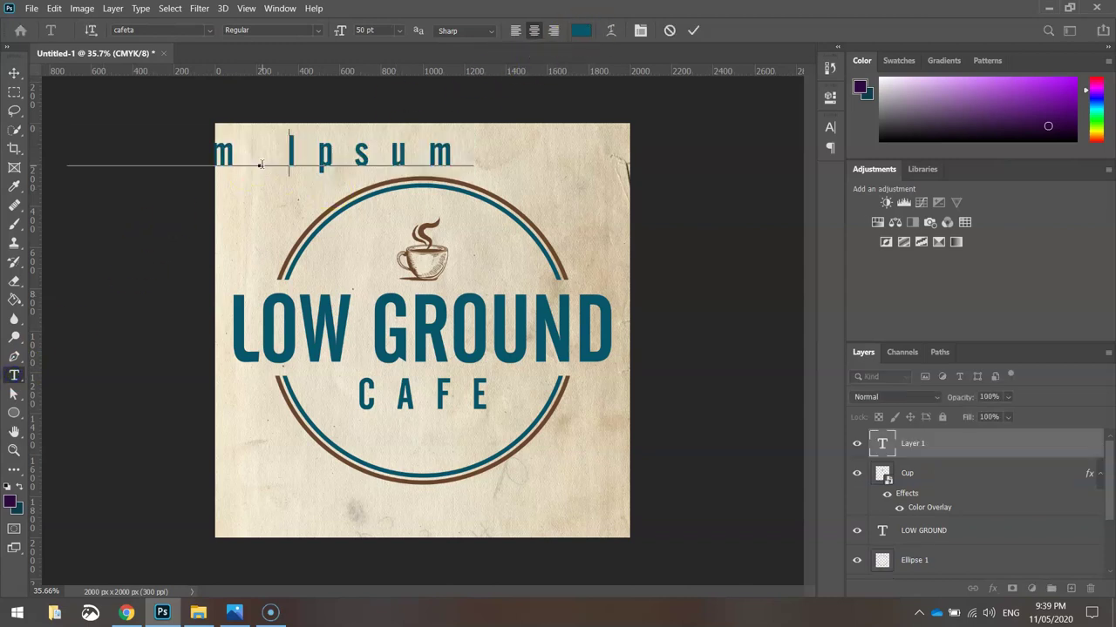
pyautogui.write('EST')
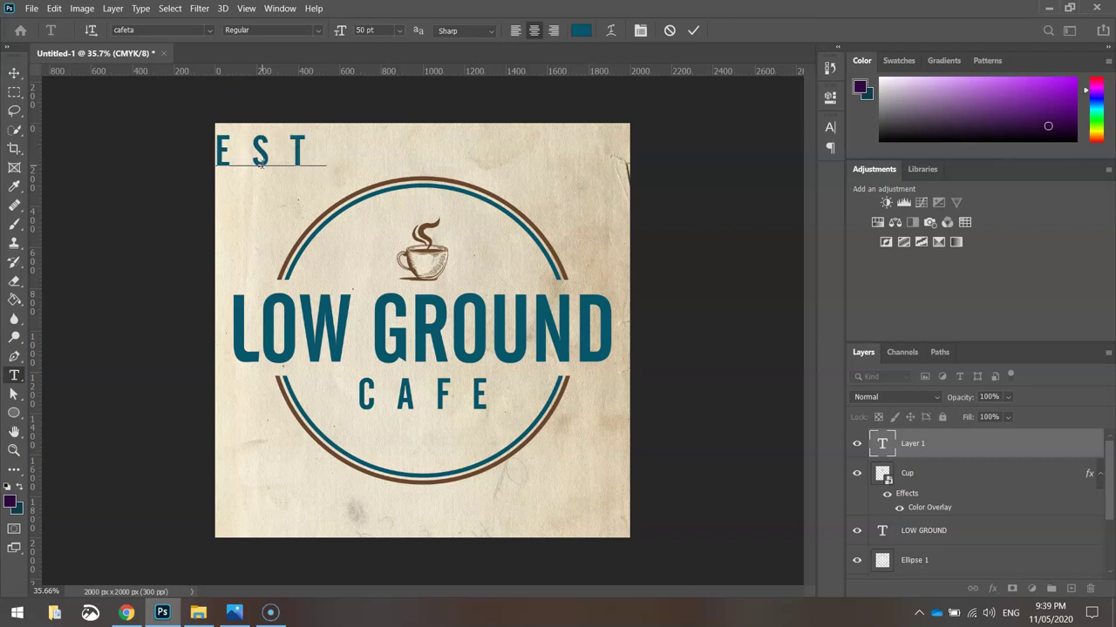
pyautogui.write('.')
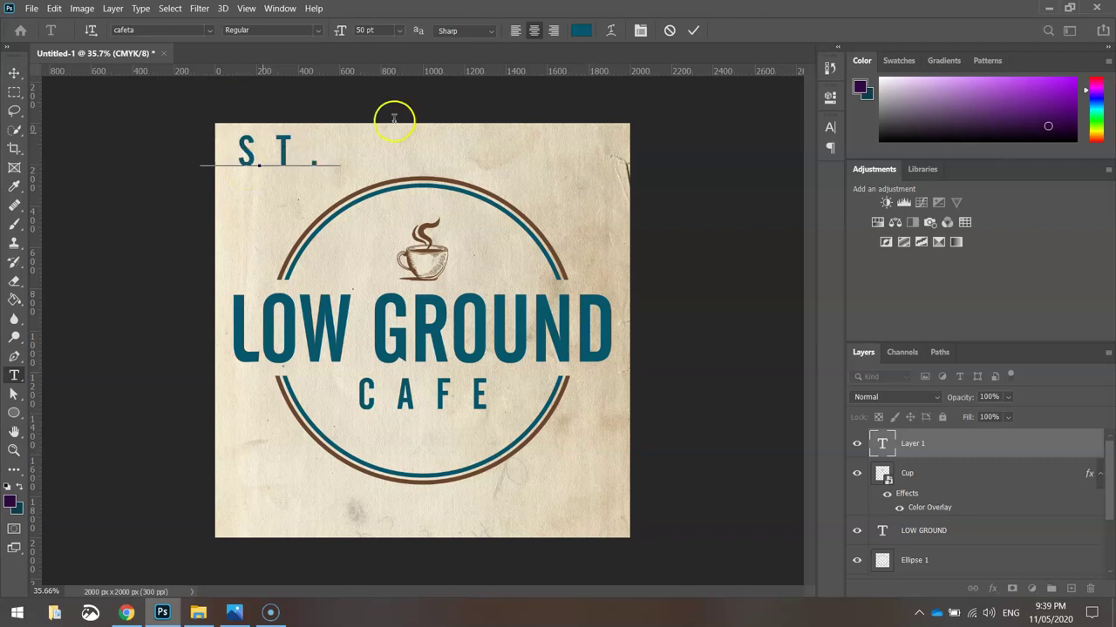
# Set the EST. letter spacing to 200.
pyautogui.click(640, 30)
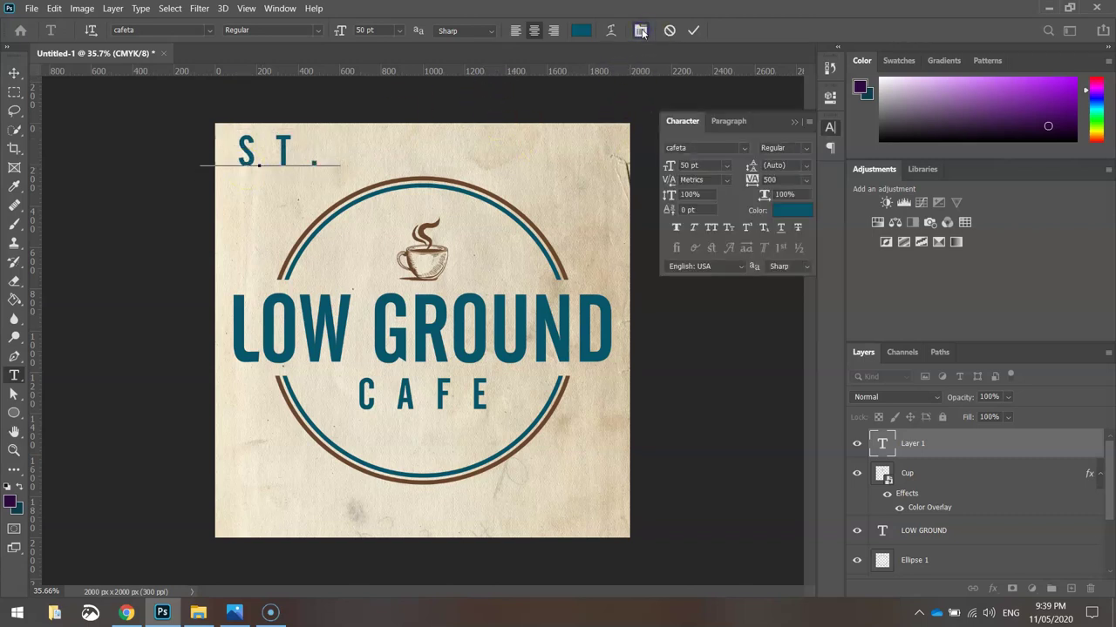
pyautogui.click(770, 179)
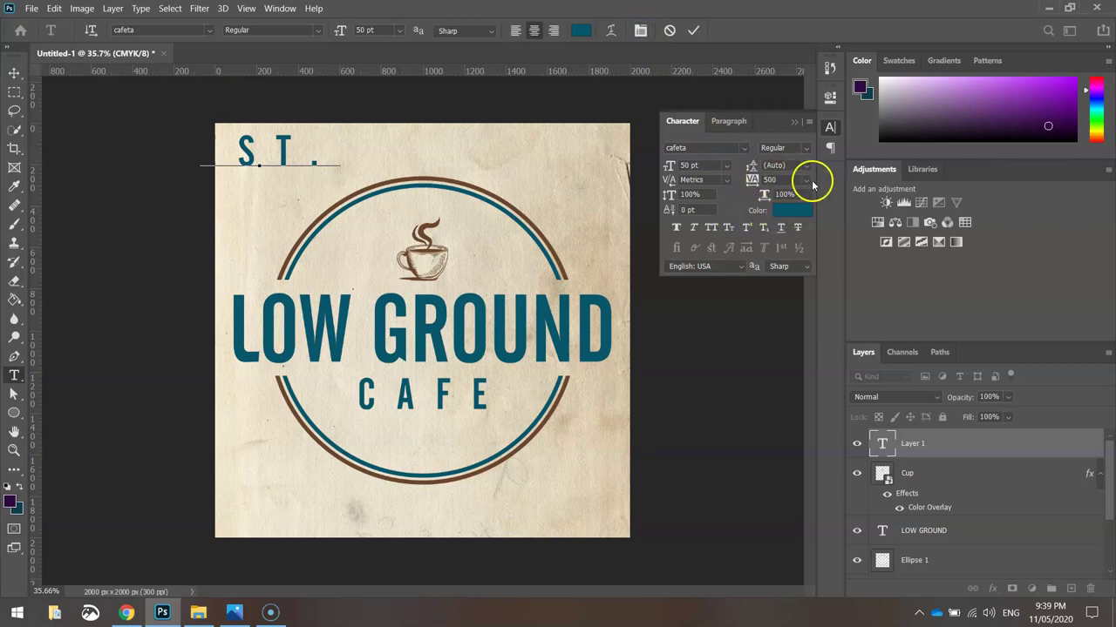
pyautogui.click(806, 180)
pyautogui.click(789, 355)
pyautogui.hotkey('ctrl', 'a')
pyautogui.click(805, 180)
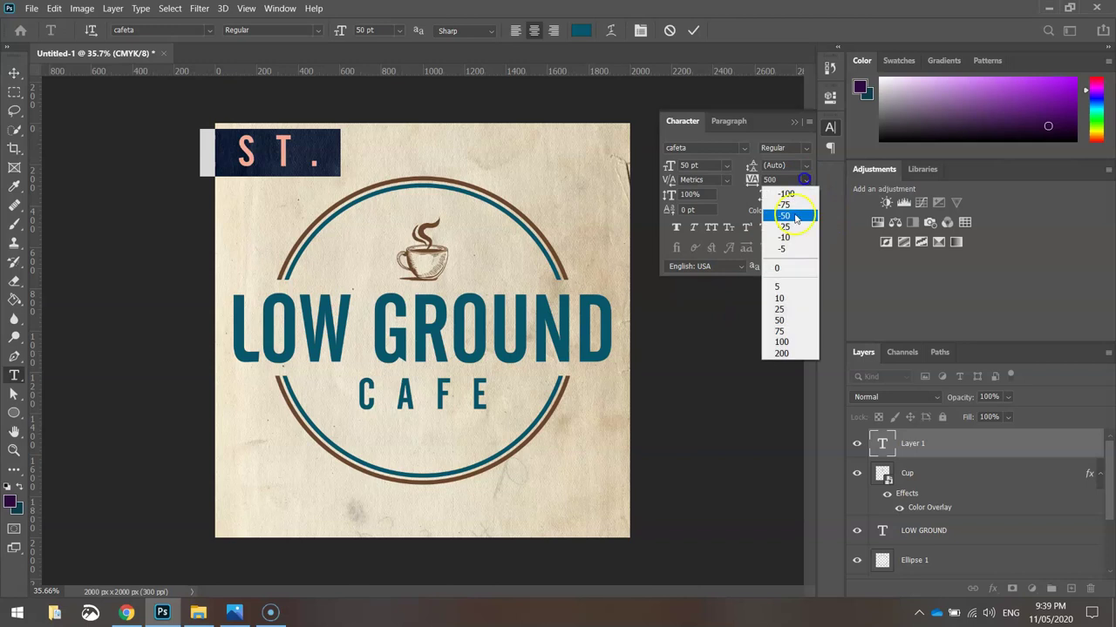
pyautogui.click(790, 354)
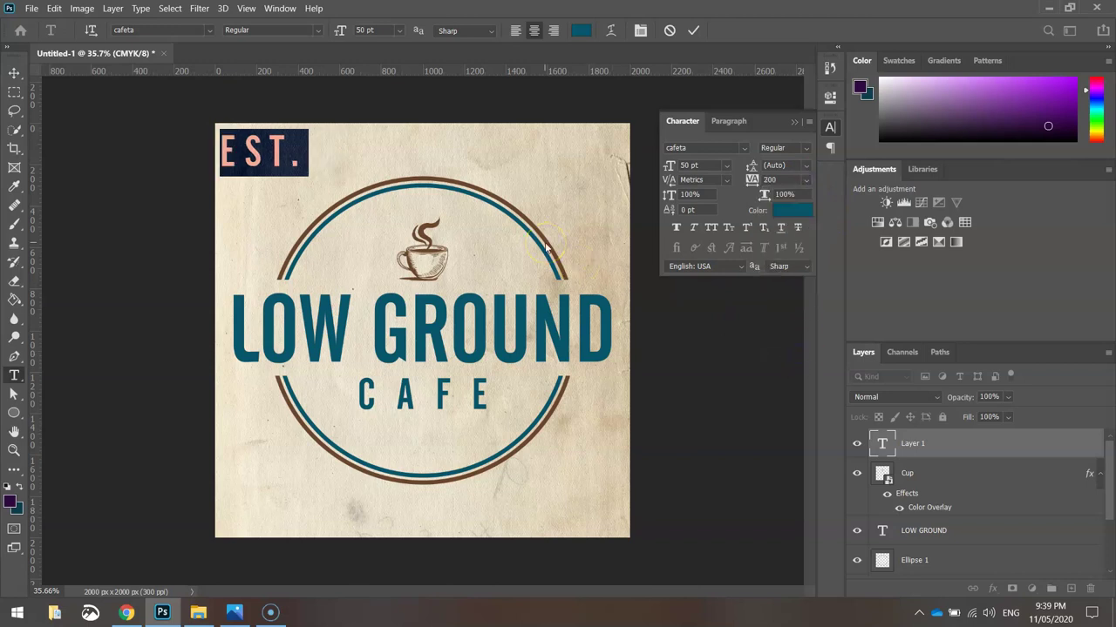
# Colour the EST. text with the brown sampled from the outer ring.
pyautogui.click(580, 30)
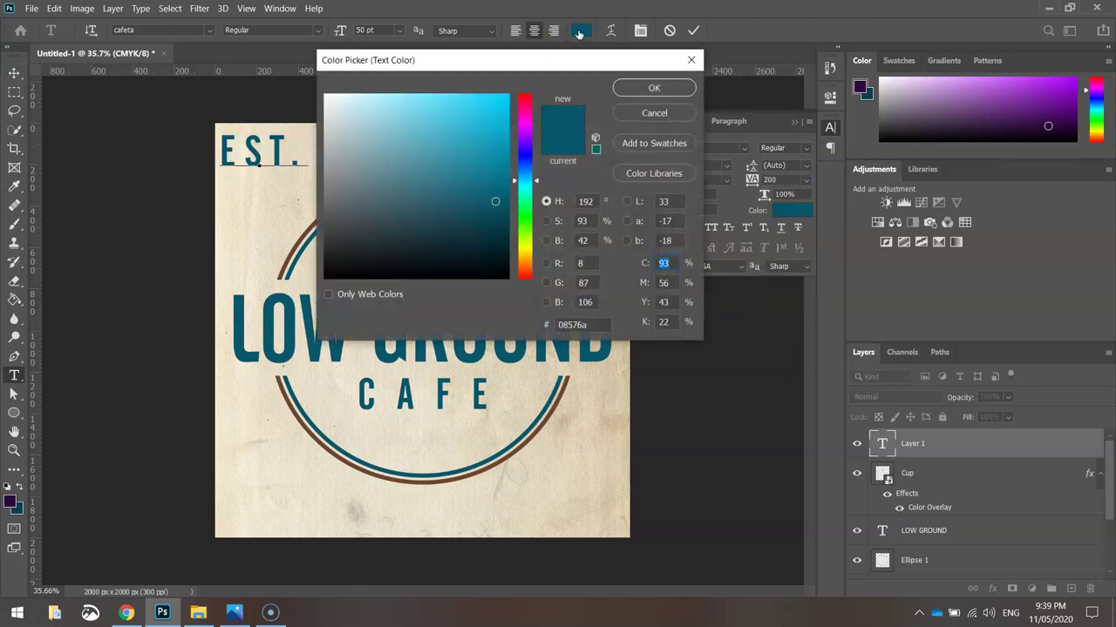
pyautogui.click(290, 255)
pyautogui.click(624, 87)
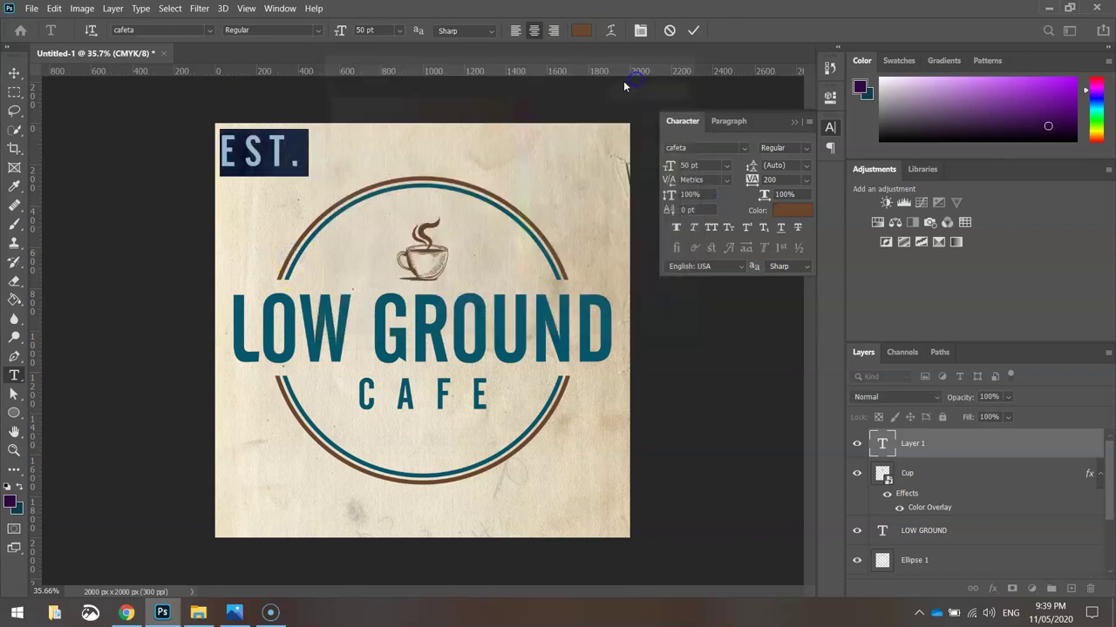
# Shrink EST. to 20 pt and place it left of the cup above LOW GROUND.
pyautogui.click(382, 29)
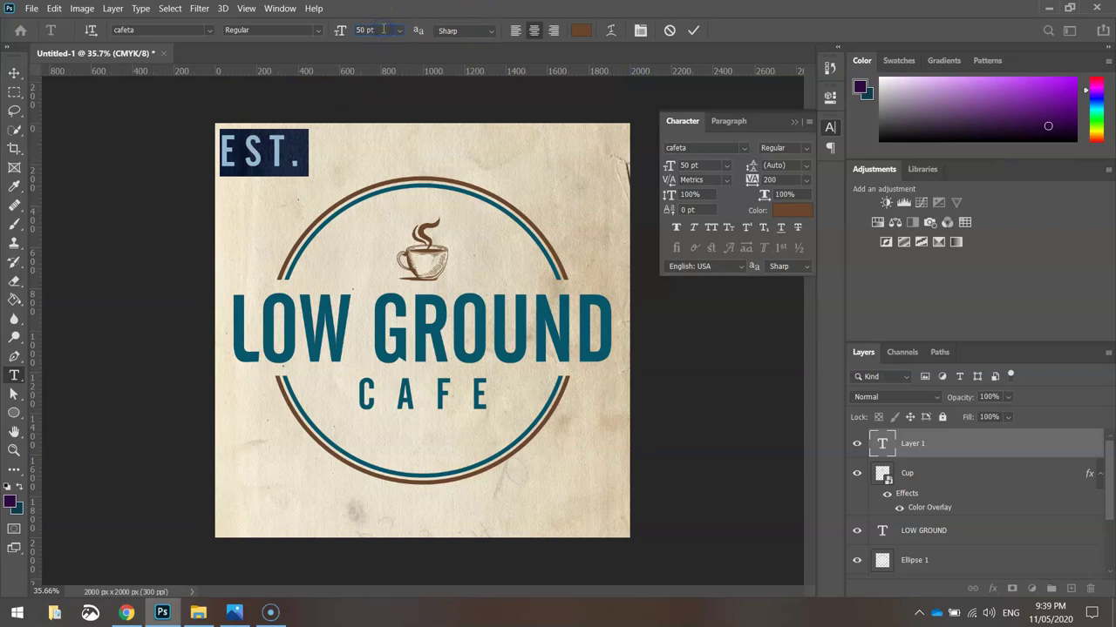
pyautogui.scroll(-20, 383, 29)
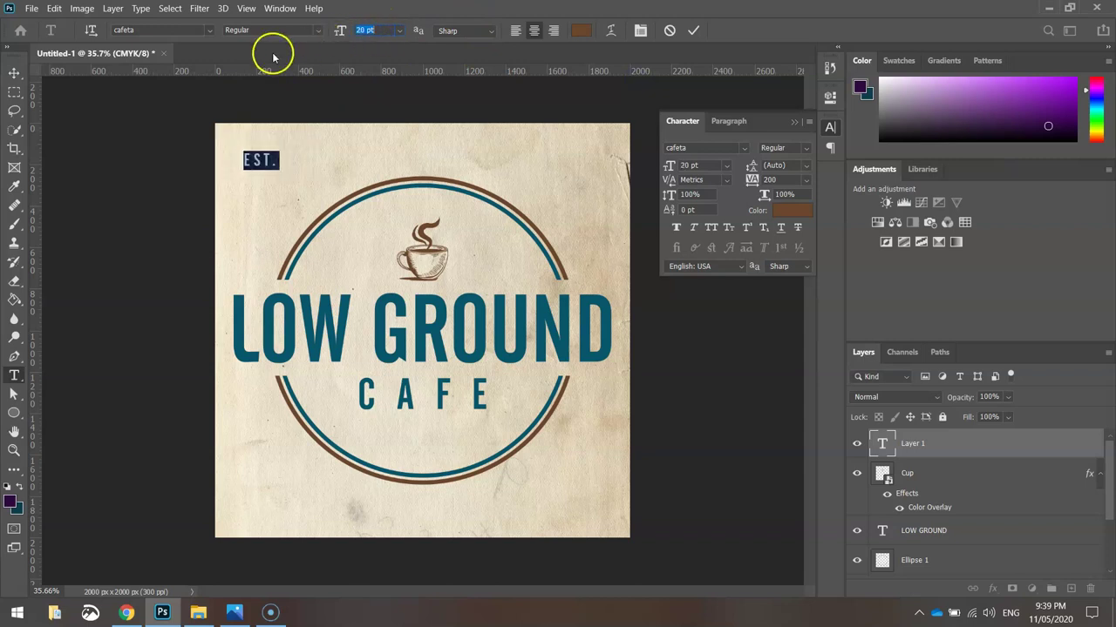
pyautogui.click(14, 73)
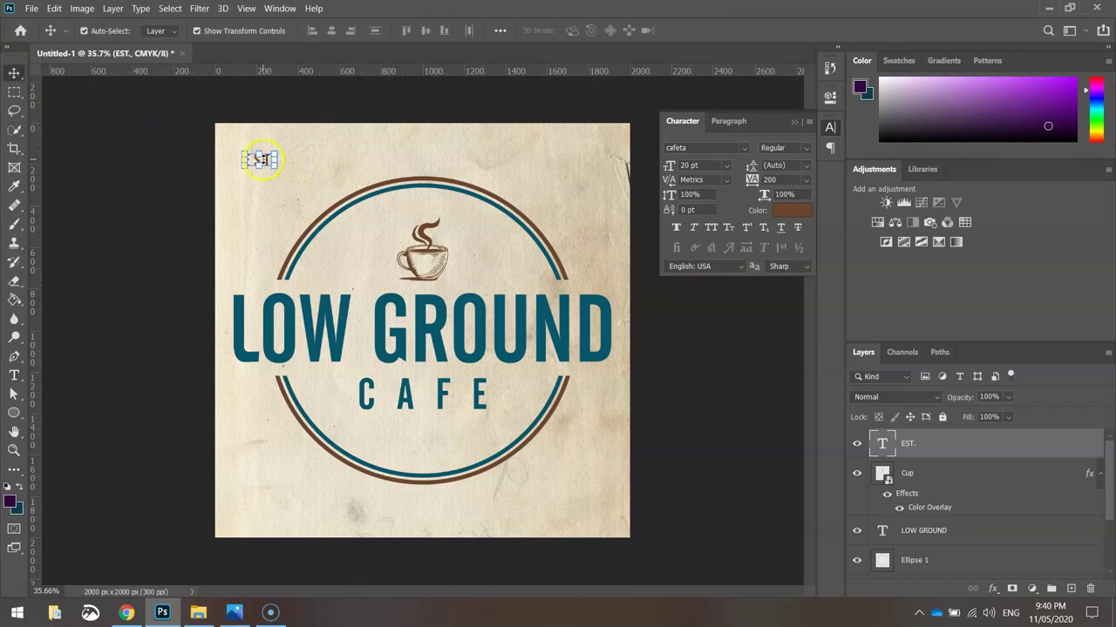
pyautogui.scroll(2, 266, 161)
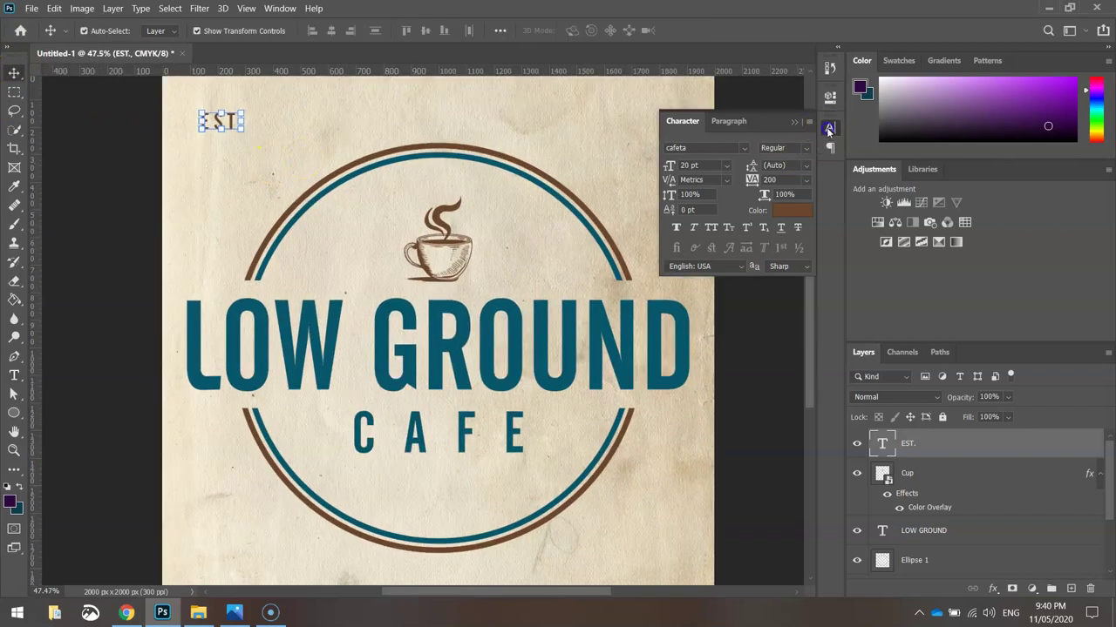
pyautogui.click(828, 128)
pyautogui.moveTo(229, 122); pyautogui.dragTo(299, 273)
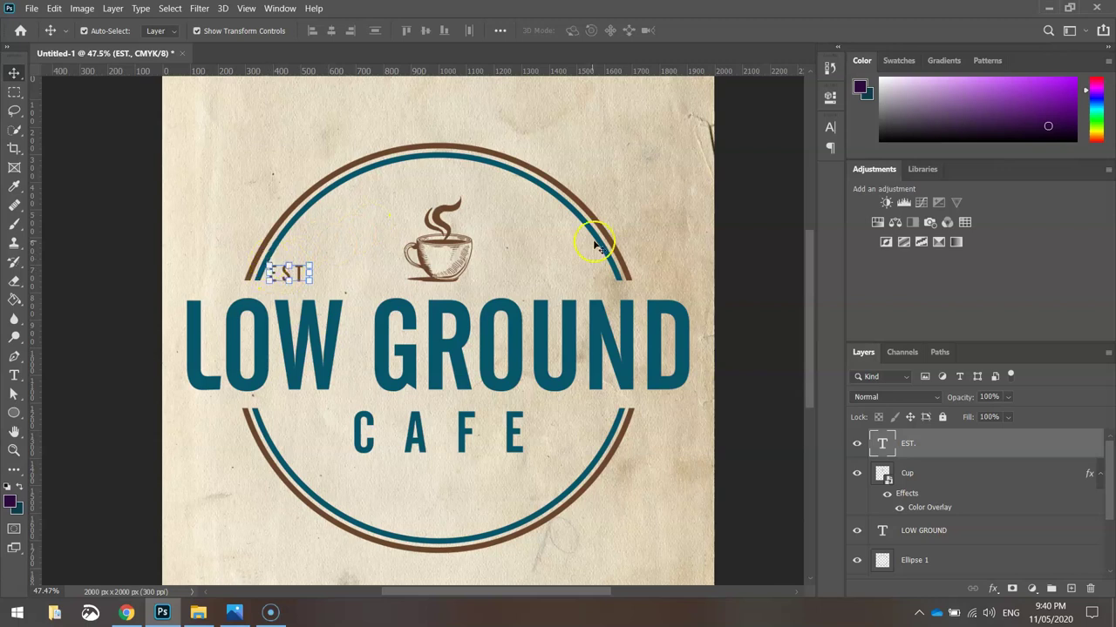
# Nudge EST. slightly to the right with two arrow-key moves.
pyautogui.press('Right')
pyautogui.press('Right')
pyautogui.press('Right')
pyautogui.press('Right')
pyautogui.press('Right')
pyautogui.press('Right')
pyautogui.press('Right')
pyautogui.press('Right')
pyautogui.press('Right')
pyautogui.press('Right')
pyautogui.press('Right')
pyautogui.press('Right')
pyautogui.press('Right')
pyautogui.press('Right')
pyautogui.press('Right')
pyautogui.press('Right')
pyautogui.press('Right')
pyautogui.press('Right')
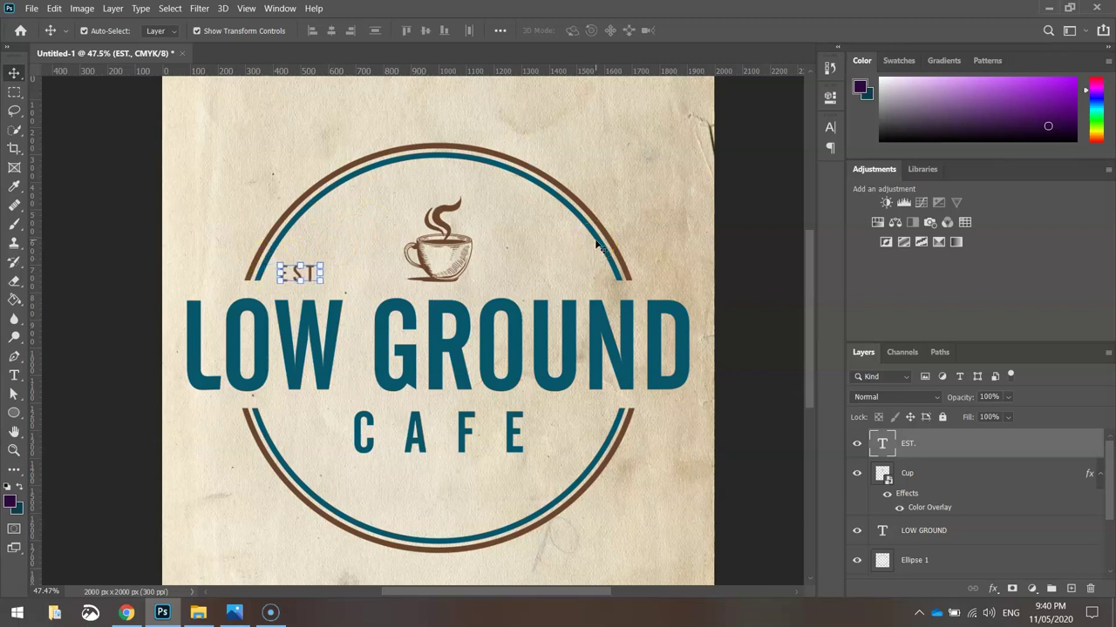
pyautogui.press('Right')
pyautogui.press('Right')
pyautogui.press('Right')
pyautogui.press('Right')
pyautogui.press('Right')
pyautogui.press('Right')
pyautogui.click(113, 272)
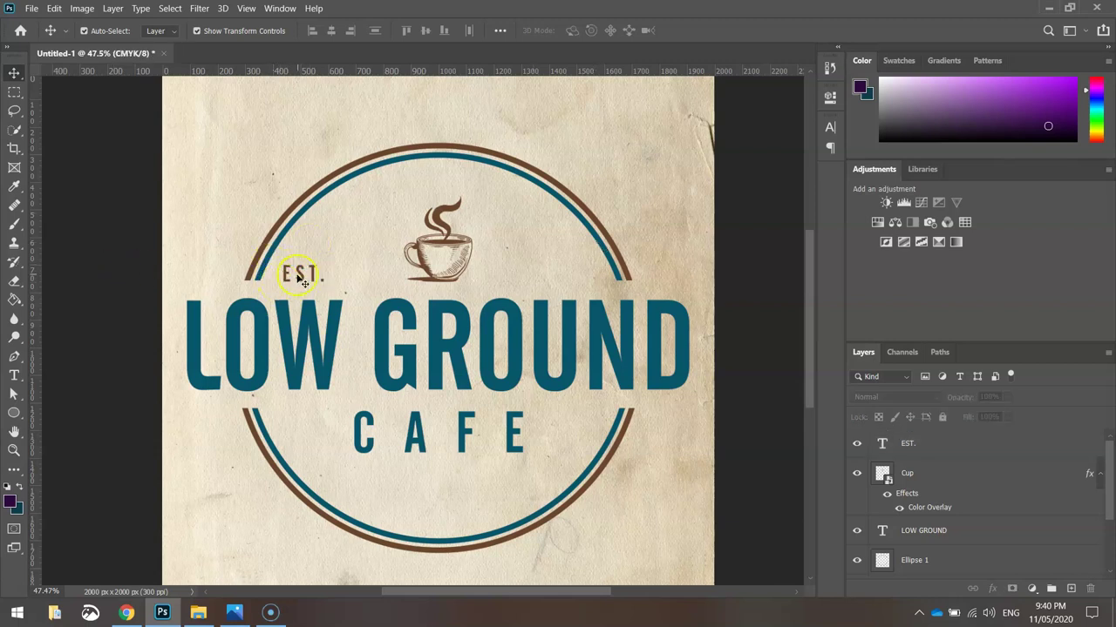
# Copy EST., paste it in place, and move the copy to the right of the cup.
pyautogui.click(301, 277)
pyautogui.click(50, 8)
pyautogui.click(52, 8)
pyautogui.click(53, 9)
pyautogui.moveTo(102, 147)
pyautogui.click(271, 154)
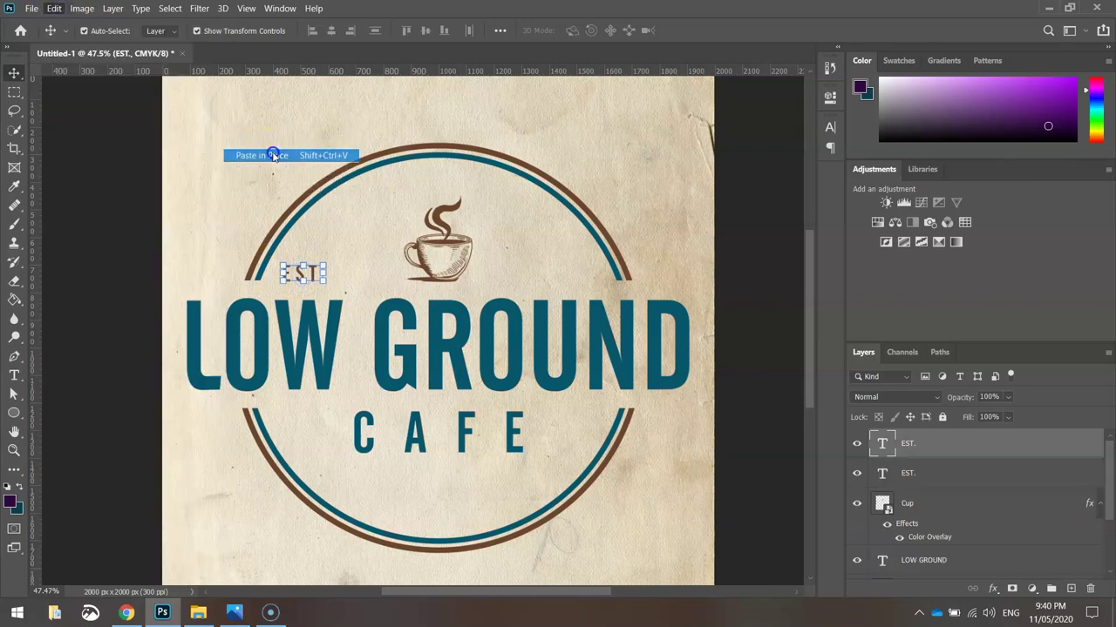
pyautogui.moveTo(313, 273); pyautogui.dragTo(603, 274)
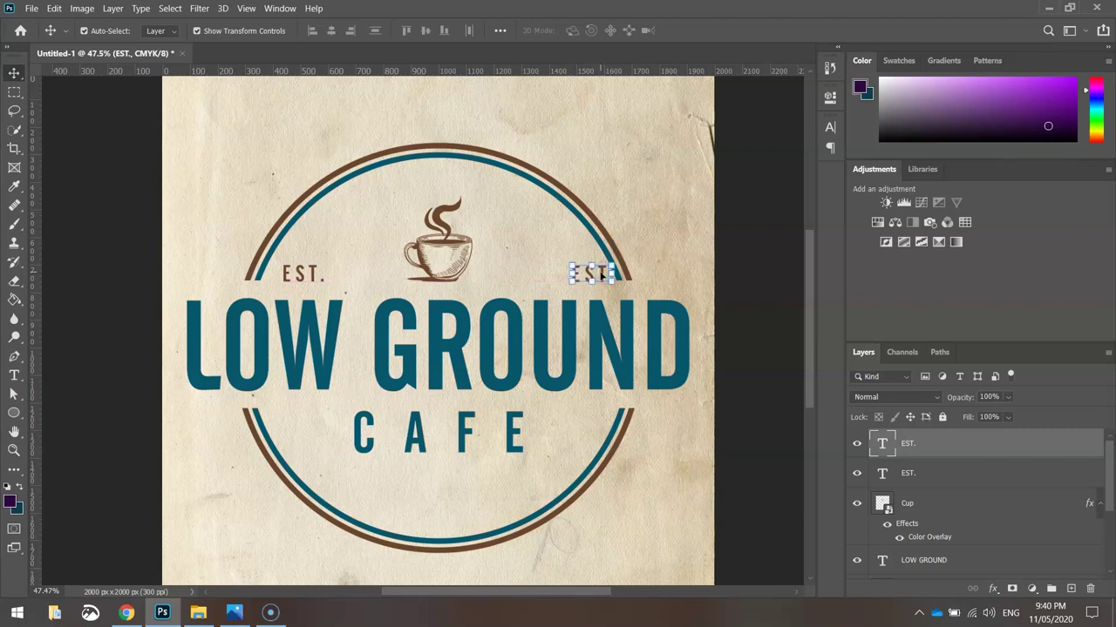
# Change the right-hand EST. copy to read 2020.
pyautogui.doubleClick(591, 269)
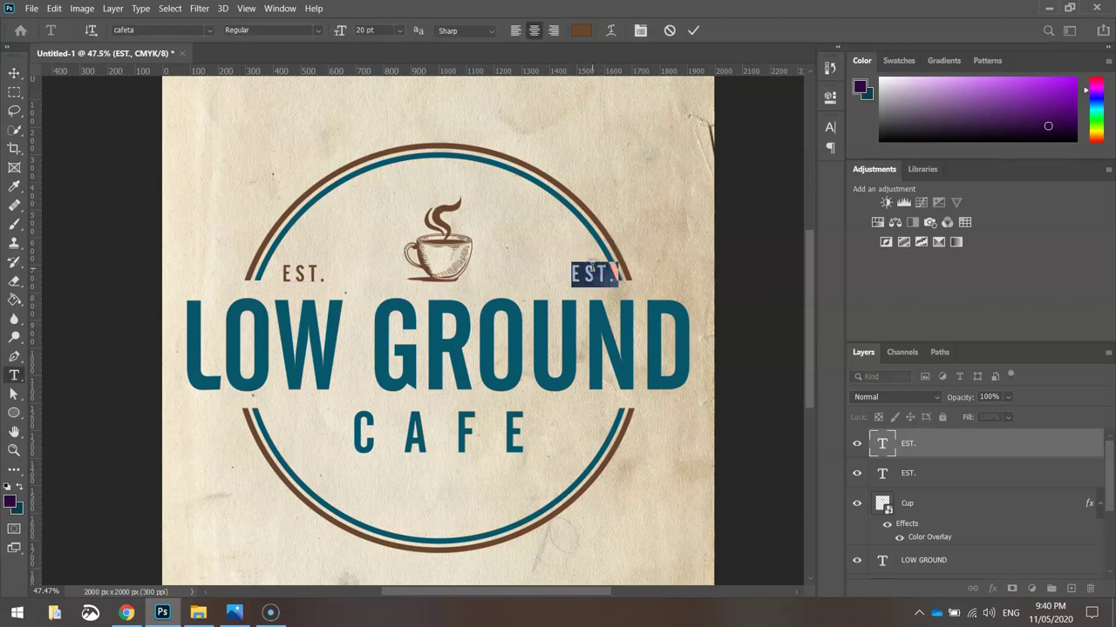
pyautogui.write('2020')
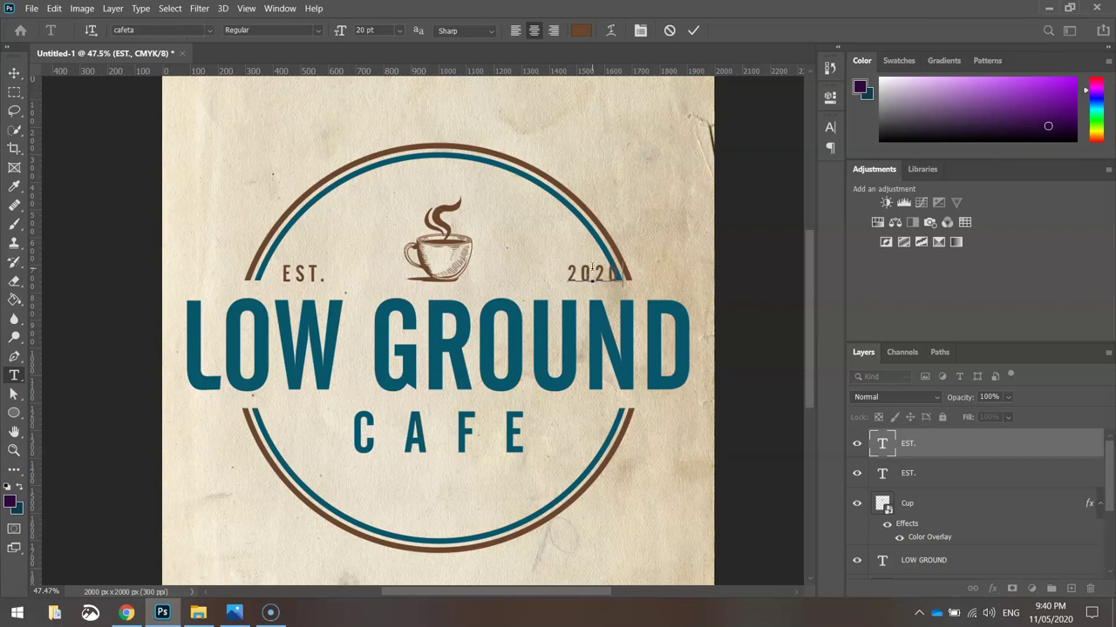
pyautogui.click(692, 30)
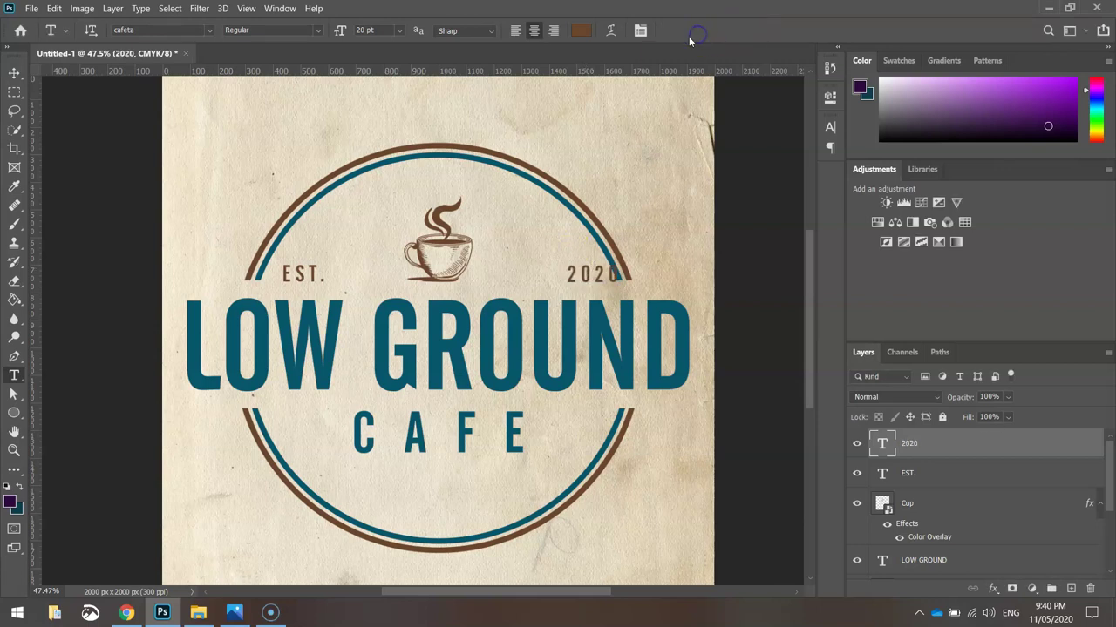
pyautogui.click(22, 77)
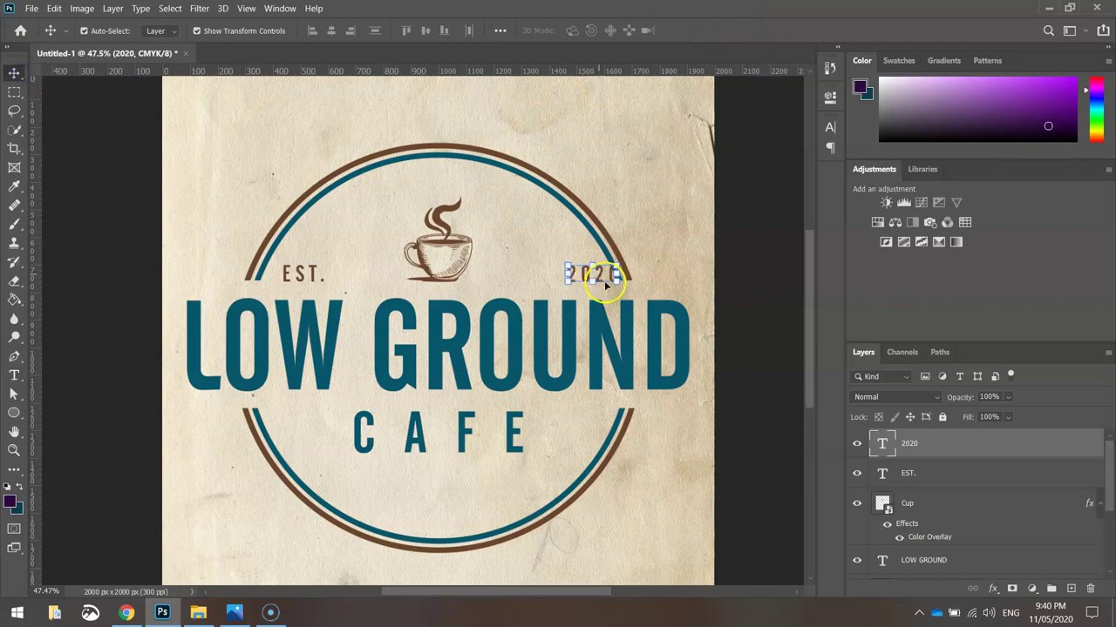
# Nudge 2020 left and EST. right until they flank the cup symmetrically.
pyautogui.press('Left')
pyautogui.press('Left')
pyautogui.press('Left')
pyautogui.press('Left')
pyautogui.press('Left')
pyautogui.press('Left')
pyautogui.press('Left')
pyautogui.press('Left')
pyautogui.press('Left')
pyautogui.press('Left')
pyautogui.press('Left')
pyautogui.press('Left')
pyautogui.press('Left')
pyautogui.press('Left')
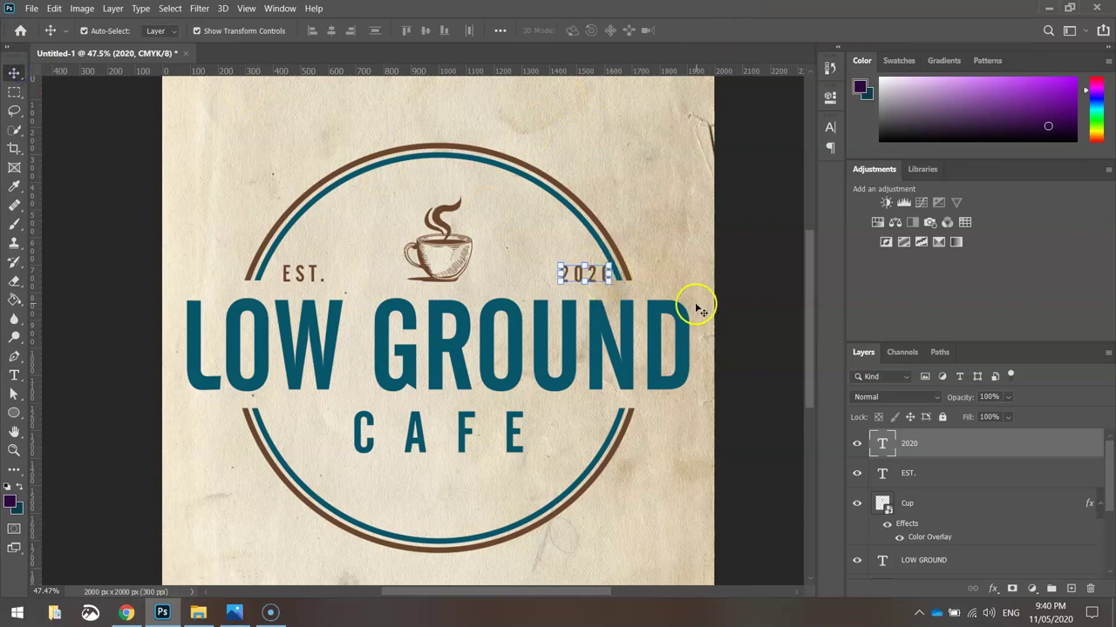
pyautogui.press('Left')
pyautogui.press('Left')
pyautogui.press('Left')
pyautogui.press('Left')
pyautogui.press('Left')
pyautogui.press('Left')
pyautogui.press('Left')
pyautogui.press('Left')
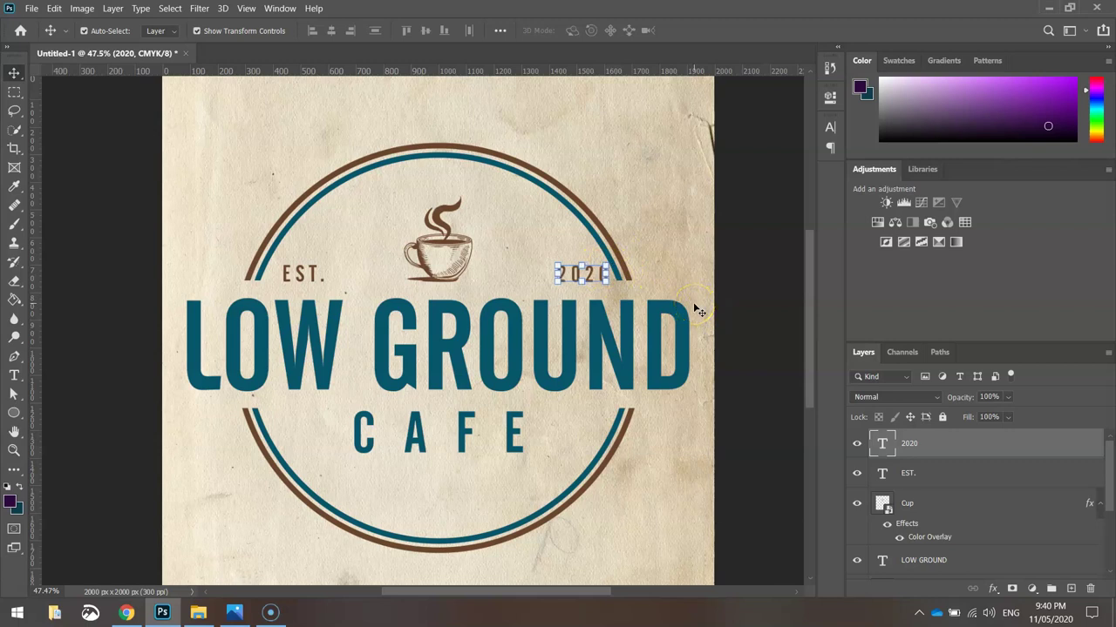
pyautogui.press('Left')
pyautogui.press('Left')
pyautogui.press('Left')
pyautogui.press('Left')
pyautogui.press('Left')
pyautogui.press('Left')
pyautogui.press('Left')
pyautogui.press('Left')
pyautogui.press('Left')
pyautogui.press('Left')
pyautogui.press('Left')
pyautogui.press('Left')
pyautogui.press('Left')
pyautogui.press('Left')
pyautogui.press('Left')
pyautogui.press('Left')
pyautogui.press('Left')
pyautogui.press('Left')
pyautogui.press('Left')
pyautogui.press('Left')
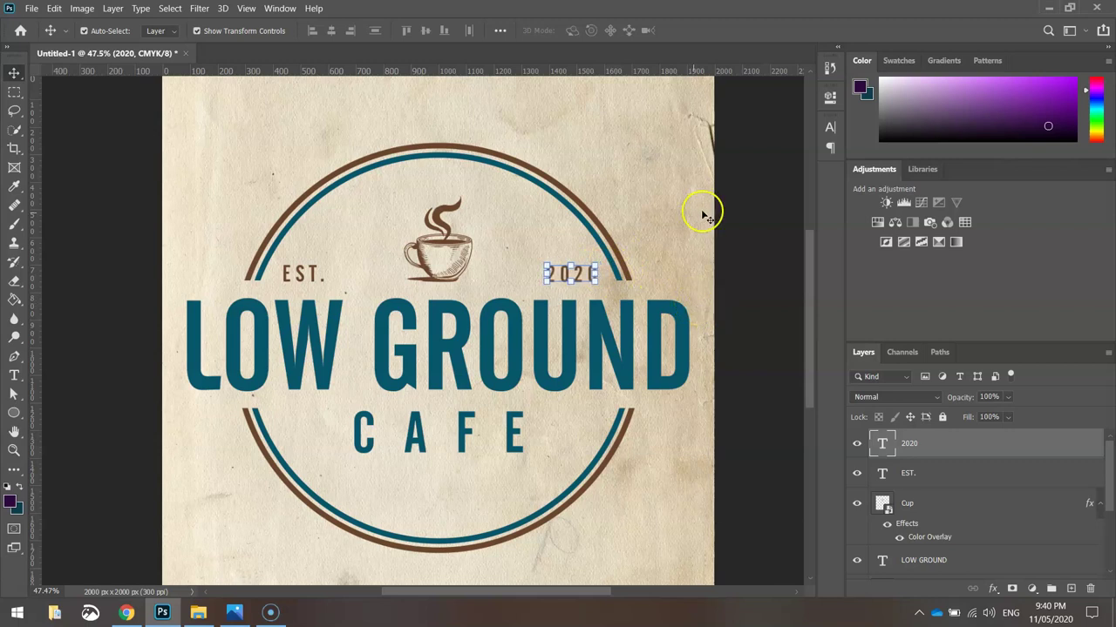
pyautogui.click(755, 207)
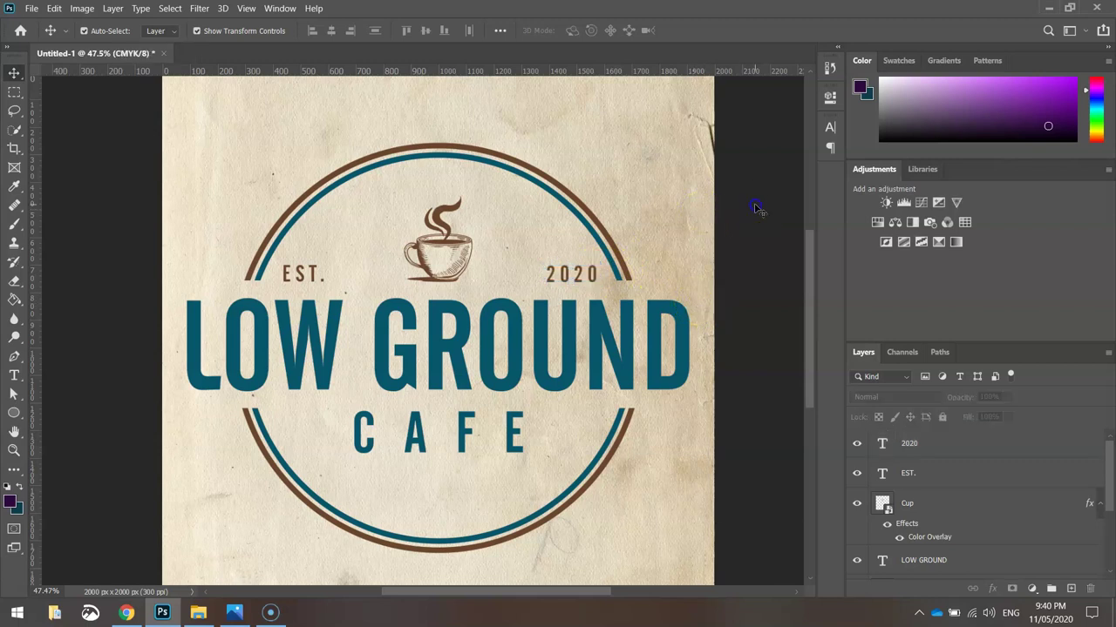
pyautogui.click(304, 286)
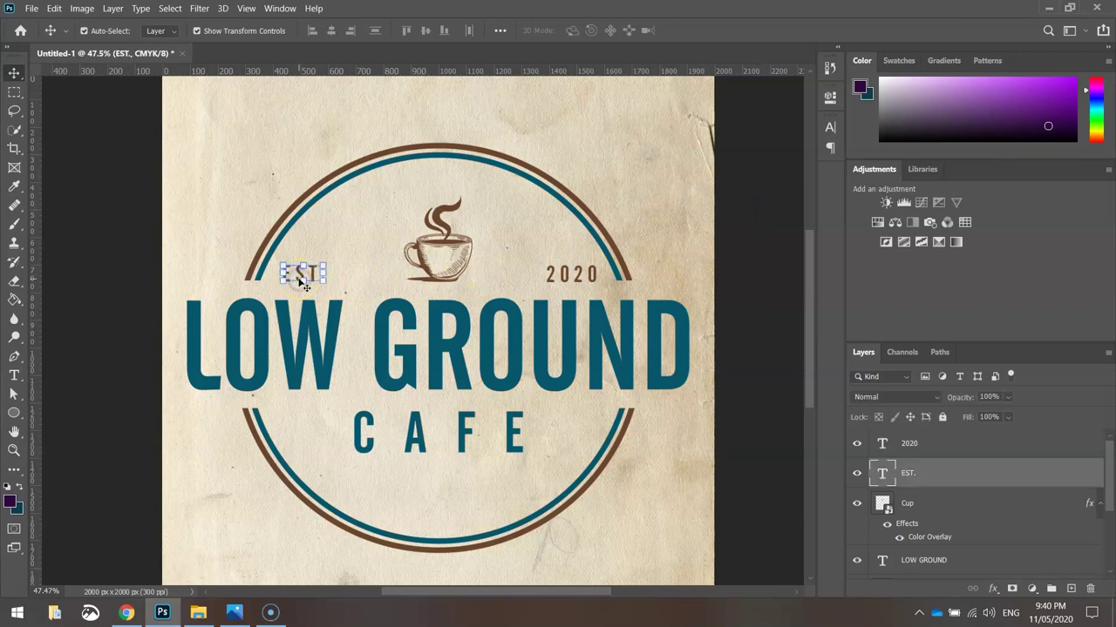
pyautogui.press('Right')
pyautogui.press('Right')
pyautogui.press('Right')
pyautogui.press('Right')
pyautogui.press('Right')
pyautogui.press('Right')
pyautogui.press('Right')
pyautogui.press('Right')
pyautogui.press('Right')
pyautogui.press('Right')
pyautogui.press('Right')
pyautogui.press('Right')
pyautogui.press('Right')
pyautogui.press('Right')
pyautogui.press('Right')
pyautogui.press('Right')
pyautogui.press('Right')
pyautogui.press('Right')
pyautogui.press('Right')
pyautogui.press('Right')
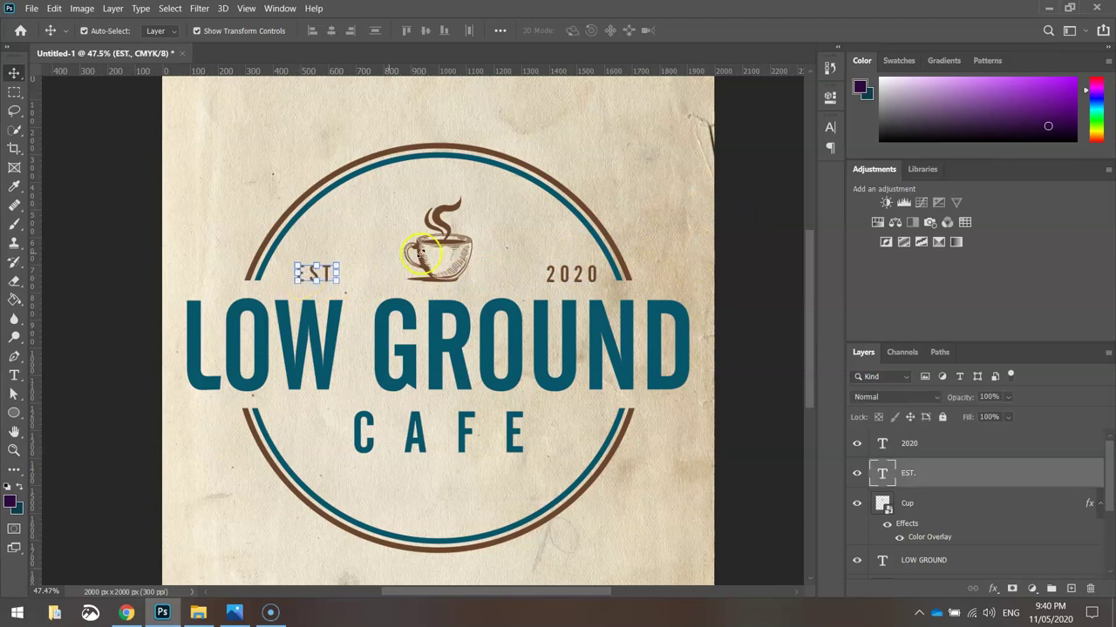
pyautogui.click(575, 273)
pyautogui.press('Left')
pyautogui.press('Left')
pyautogui.press('Left')
pyautogui.press('Left')
pyautogui.press('Left')
pyautogui.press('Left')
pyautogui.press('Left')
pyautogui.press('Left')
pyautogui.press('Left')
pyautogui.press('Left')
pyautogui.press('Left')
pyautogui.press('Left')
pyautogui.press('Left')
pyautogui.press('Left')
pyautogui.press('Left')
pyautogui.press('Left')
pyautogui.press('Left')
pyautogui.press('Left')
pyautogui.press('Left')
pyautogui.press('Left')
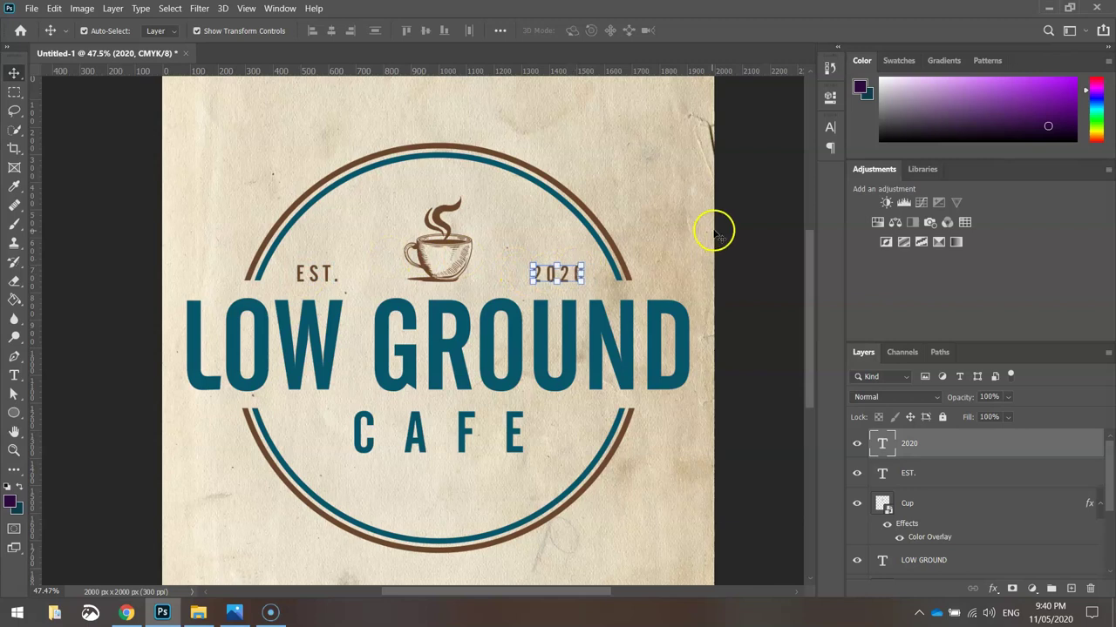
pyautogui.click(772, 218)
pyautogui.scroll(-2, 693, 290)
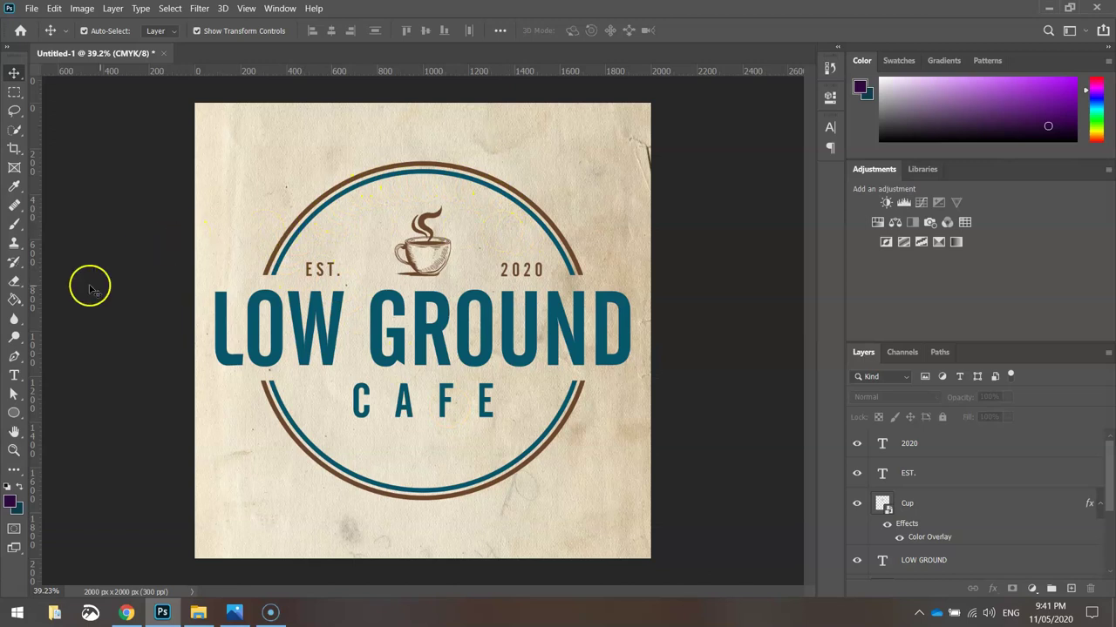
# Set the Ellipse Tool to a yellow fill with no stroke.
pyautogui.click(15, 414)
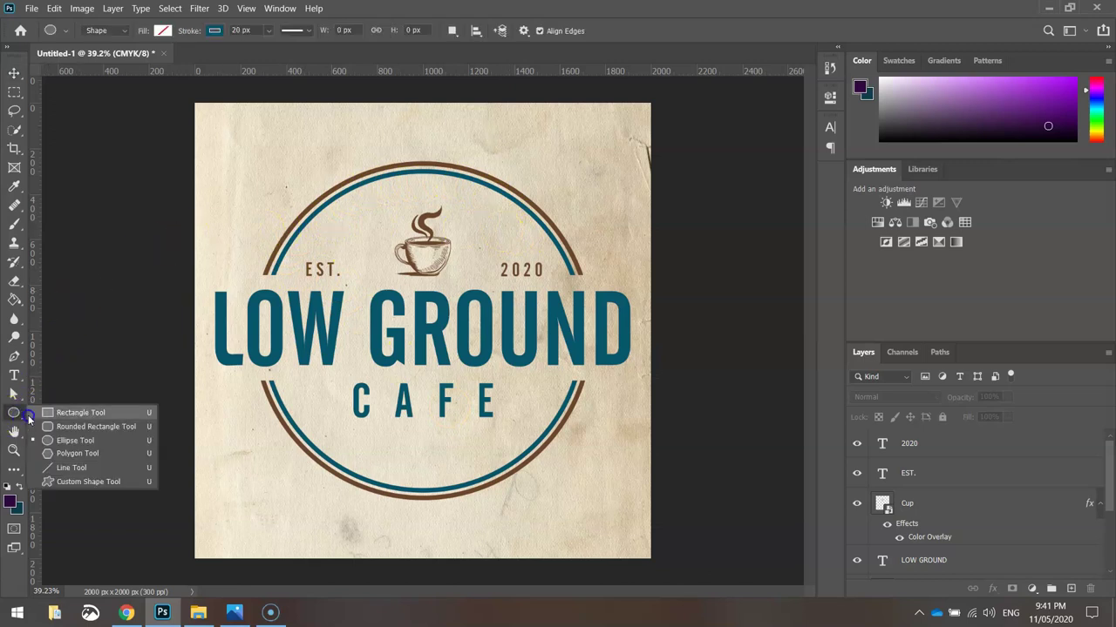
pyautogui.click(84, 440)
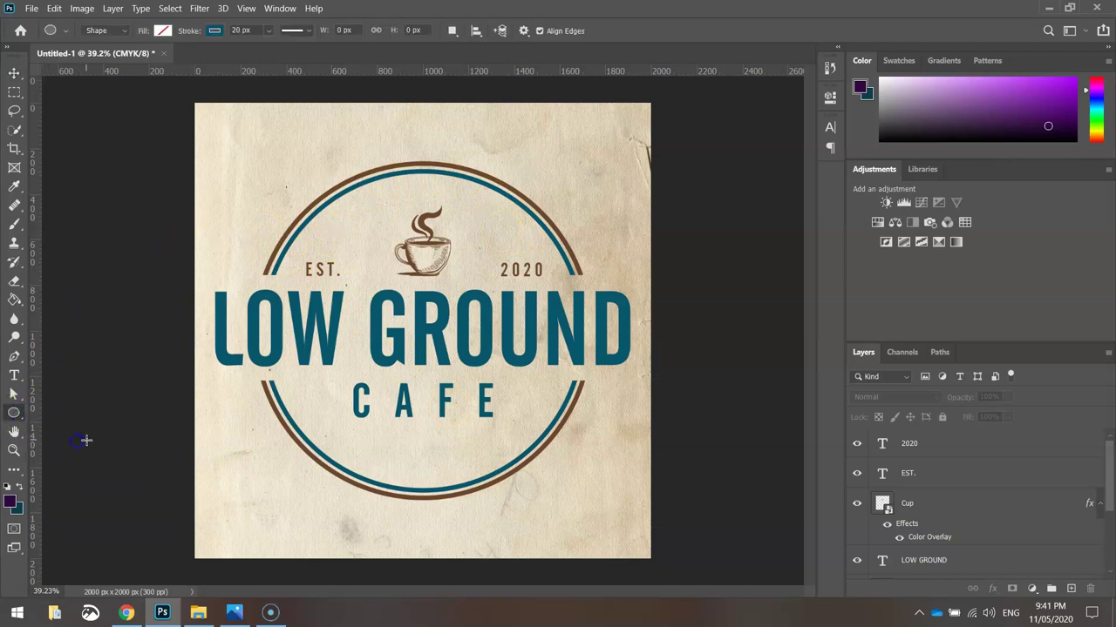
pyautogui.click(166, 31)
pyautogui.click(136, 107)
pyautogui.click(215, 31)
pyautogui.click(215, 33)
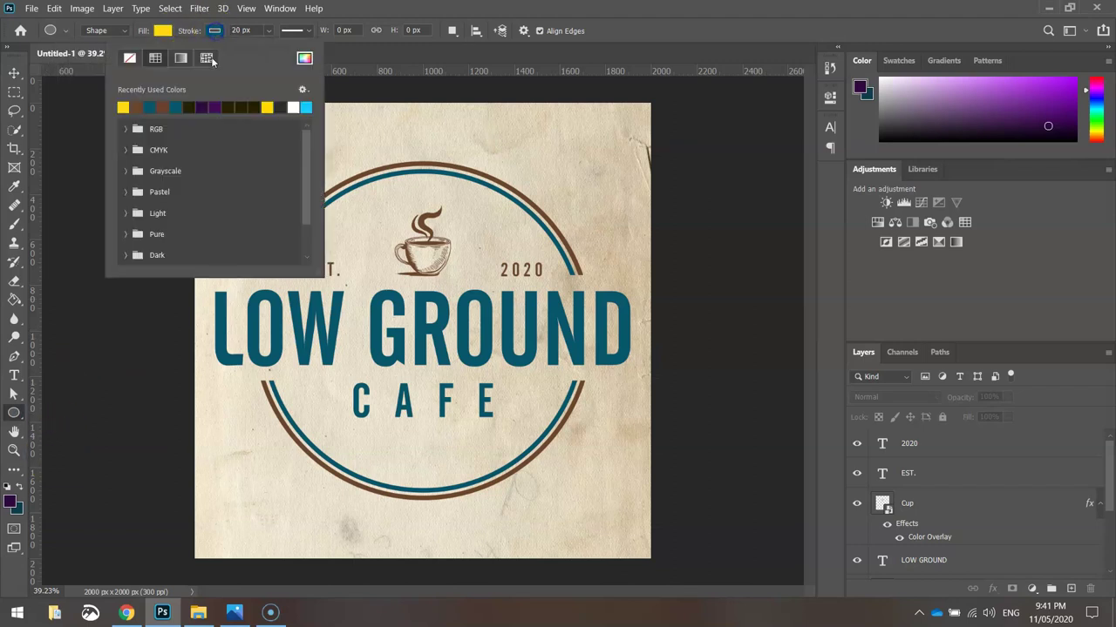
pyautogui.click(130, 57)
pyautogui.press('Return')
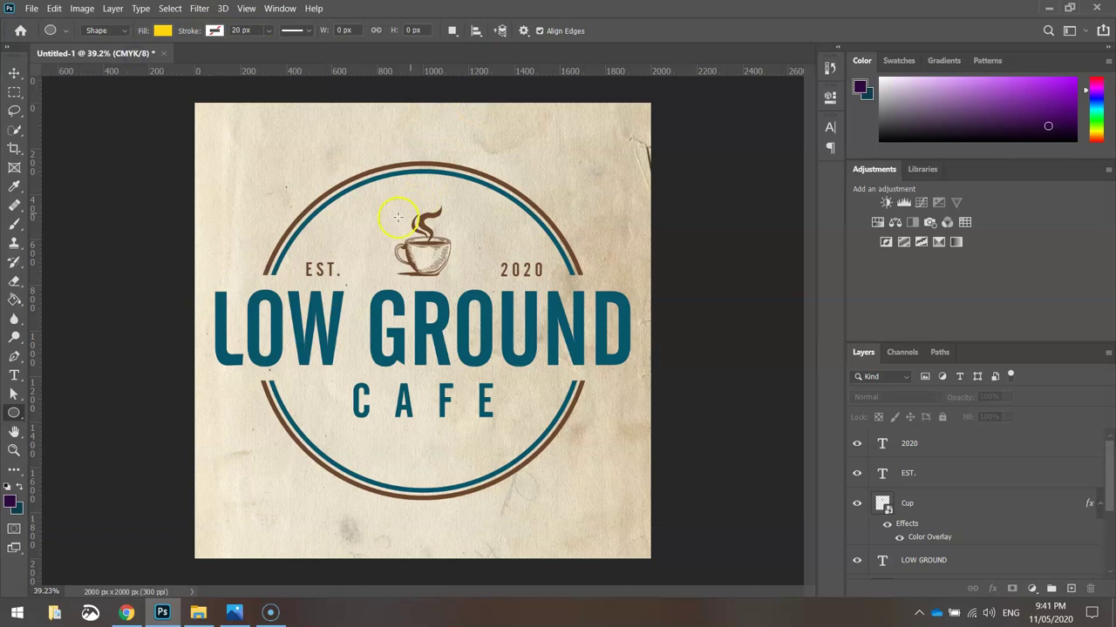
# Draw the yellow circle, centre it, and enlarge it to about 1307 px inside the inner ring.
pyautogui.moveTo(334, 226); pyautogui.dragTo(618, 509)
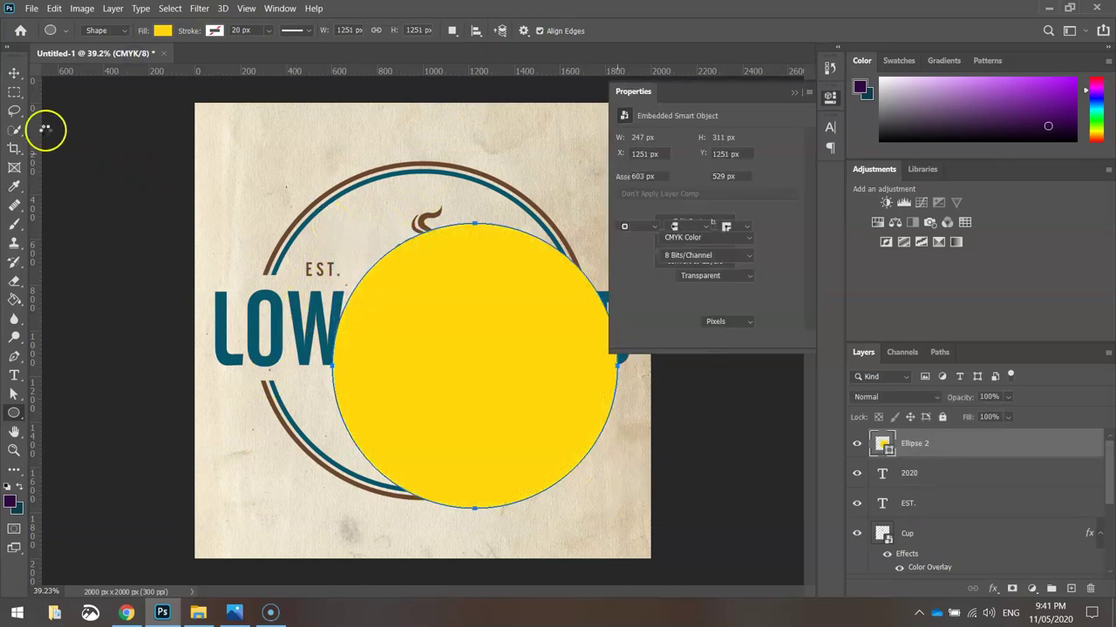
pyautogui.click(13, 70)
pyautogui.moveTo(508, 342); pyautogui.dragTo(451, 304)
pyautogui.moveTo(564, 187); pyautogui.dragTo(571, 180)
pyautogui.click(720, 31)
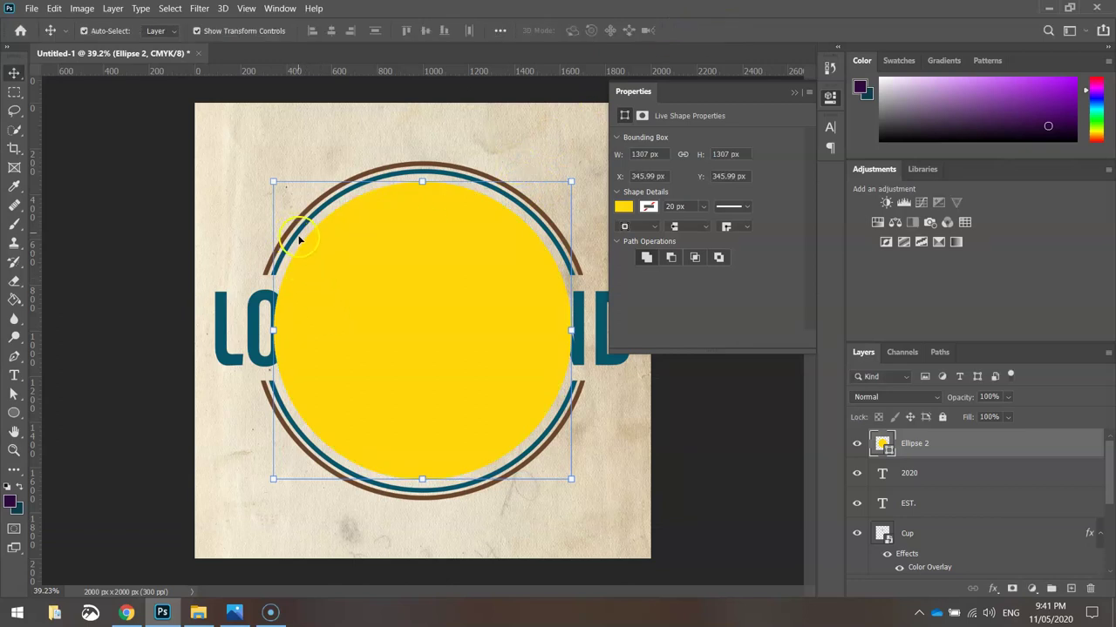
pyautogui.click(826, 99)
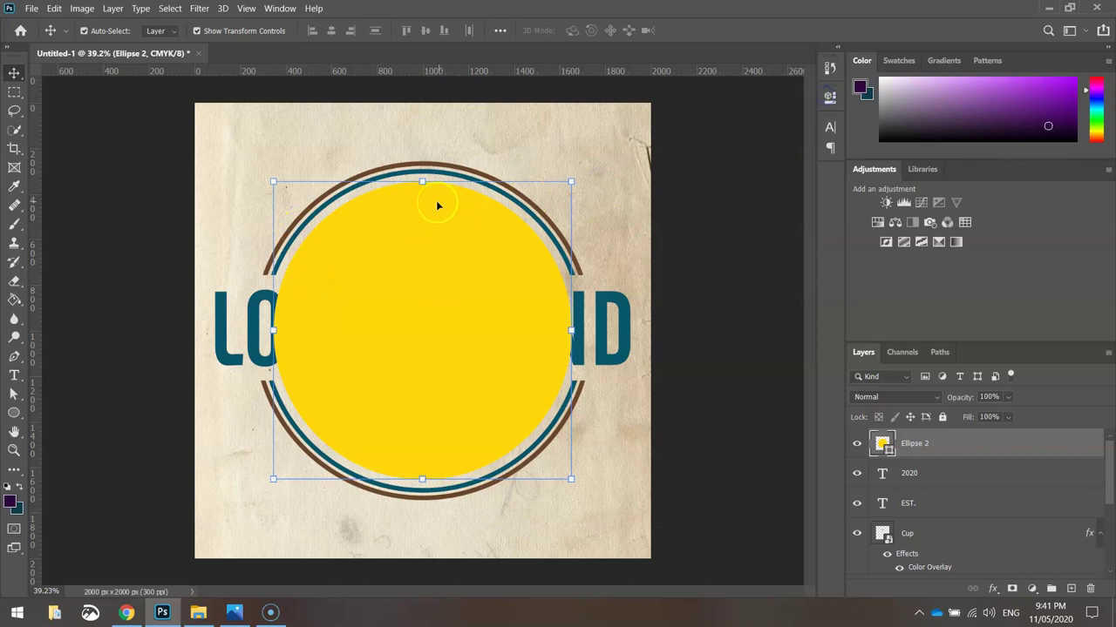
pyautogui.click(13, 376)
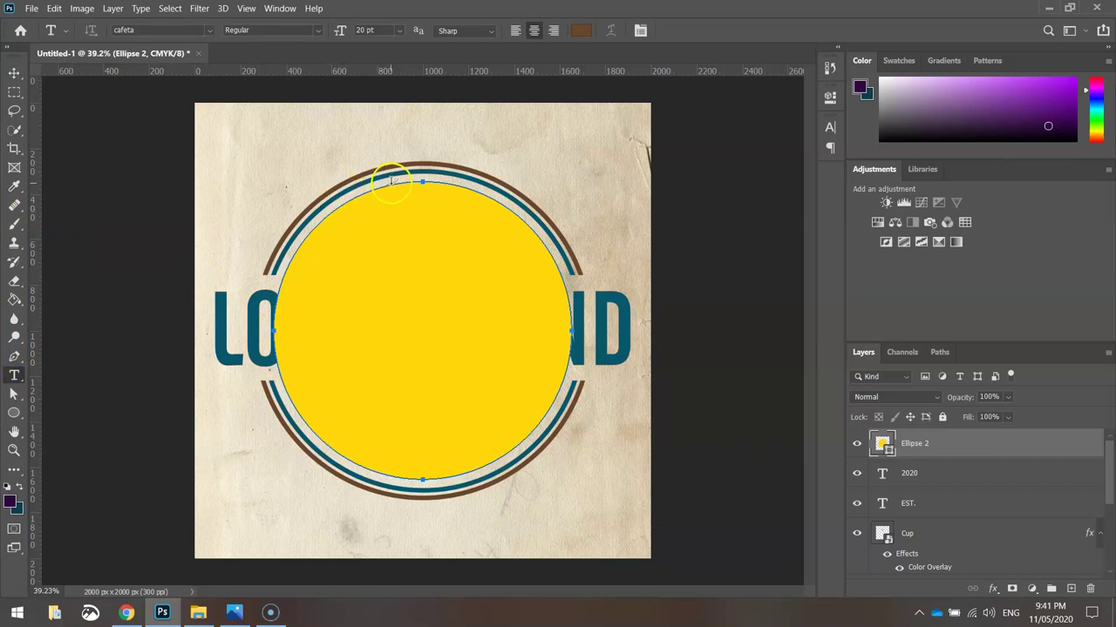
# Type LOCALLY OWNED as path text along the top edge of the yellow circle.
pyautogui.scroll(5, 391, 180)
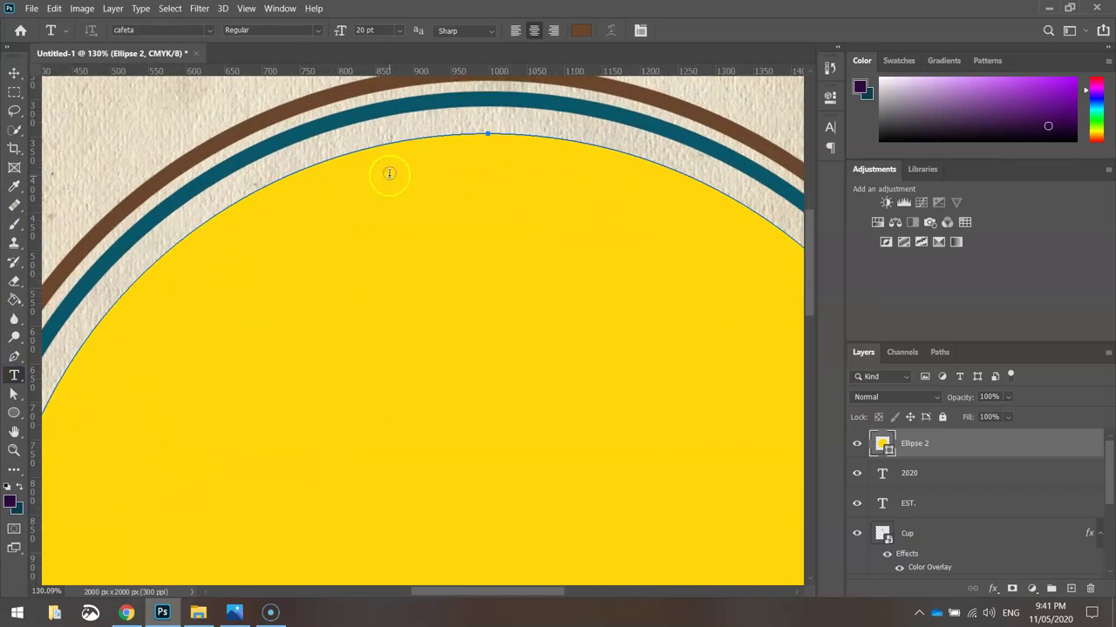
pyautogui.click(487, 134)
pyautogui.scroll(-5, 476, 150)
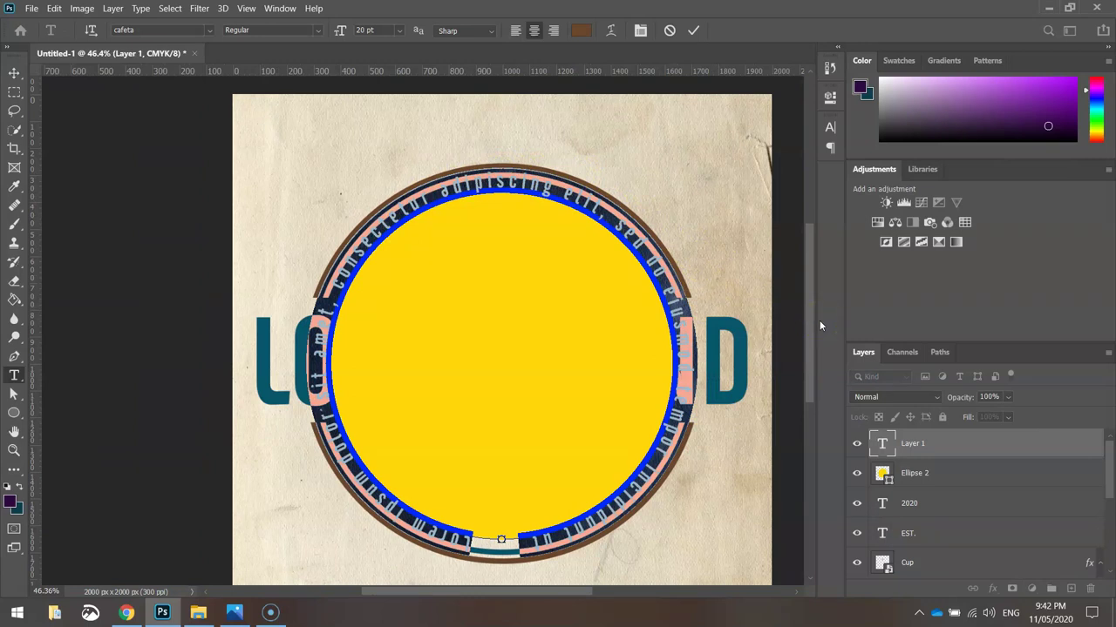
pyautogui.press('BackSpace')
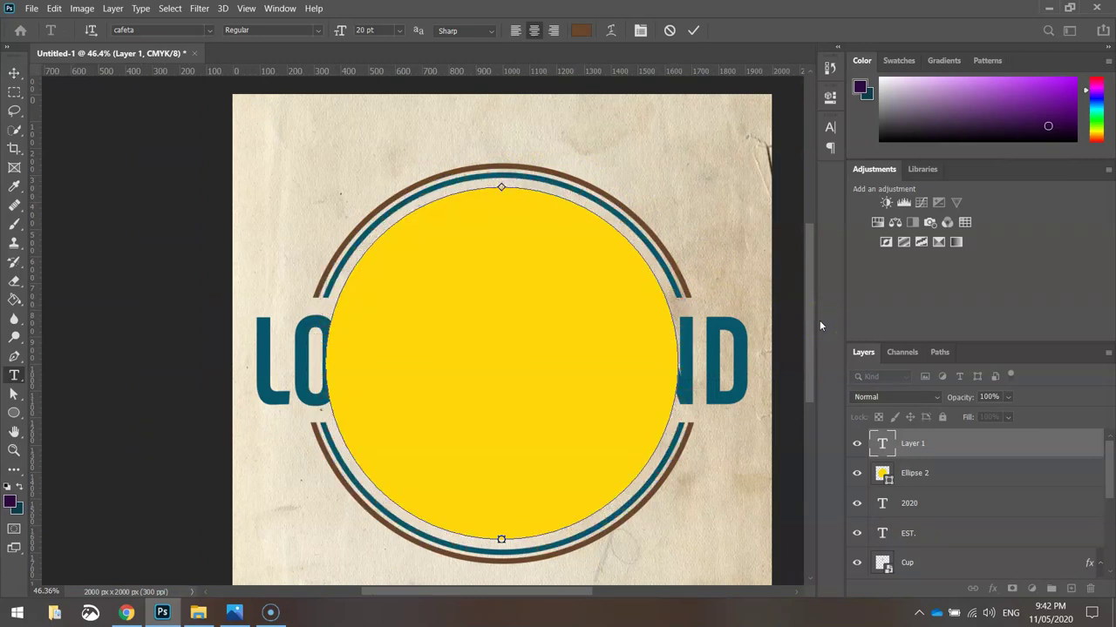
pyautogui.write('LOCALLY OWNED')
# Set the tracking of the LOCALLY OWNED text to 500 in the Character panel.
pyautogui.hotkey('ctrl', 'a')
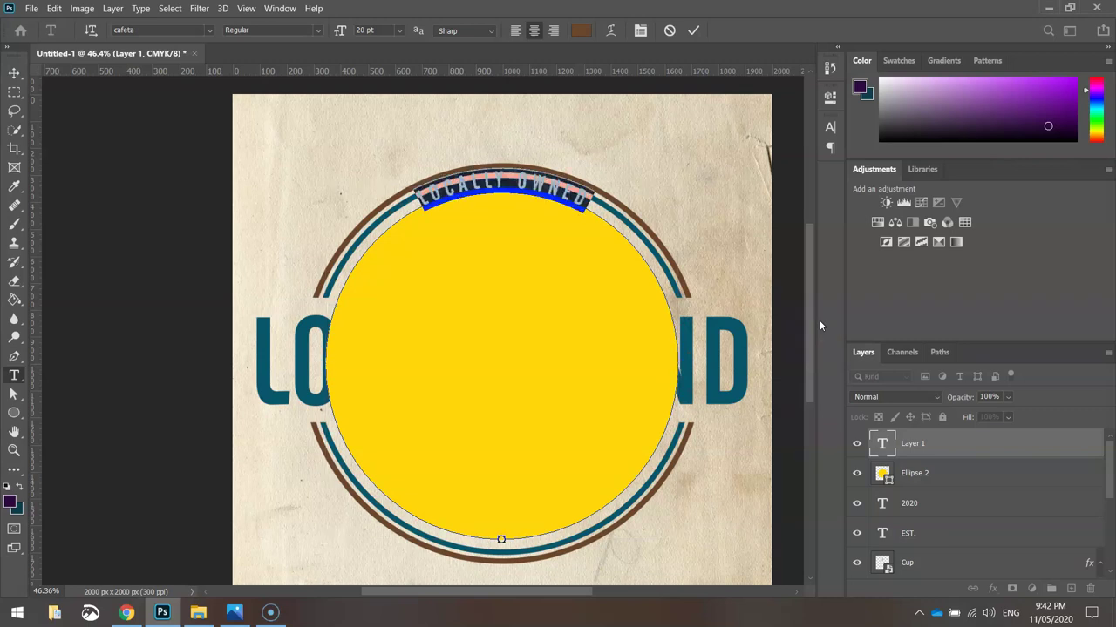
pyautogui.click(640, 30)
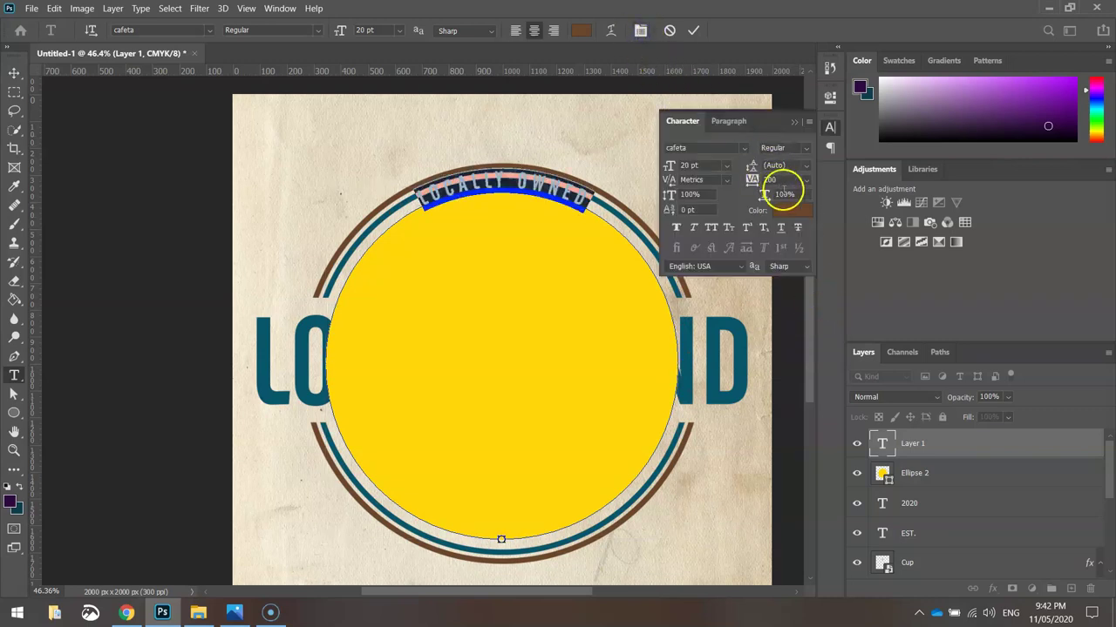
pyautogui.click(772, 180)
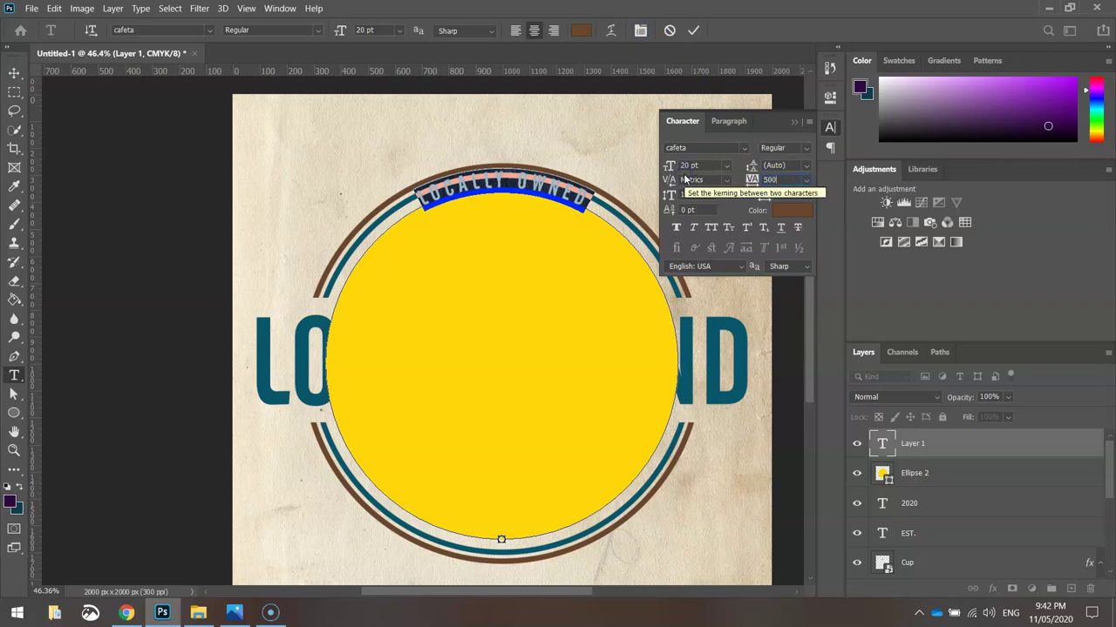
pyautogui.write('500')
pyautogui.press('Return')
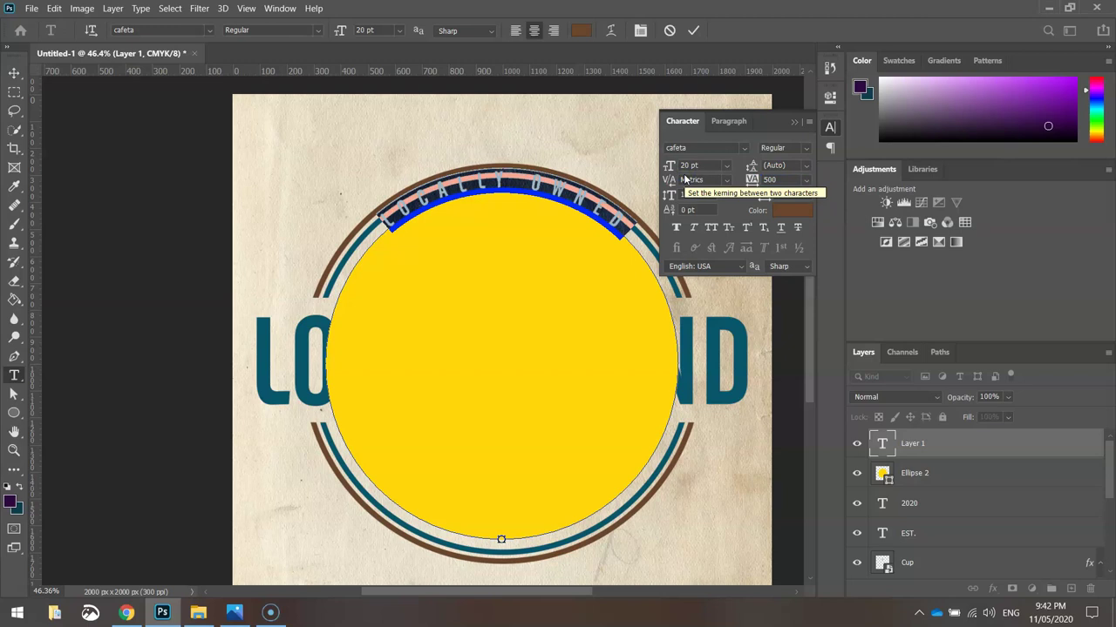
pyautogui.click(832, 131)
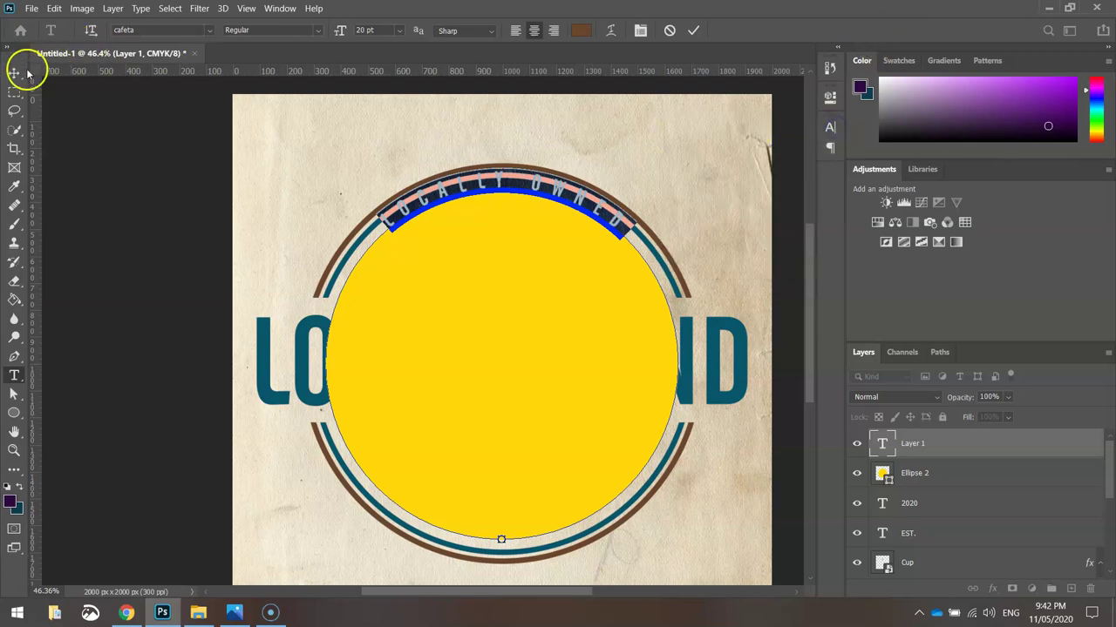
# Commit the text, move the yellow circle aside, and nudge LOCALLY OWNED slightly down.
pyautogui.click(106, 162)
pyautogui.press('v')
pyautogui.moveTo(542, 297); pyautogui.dragTo(130, 174)
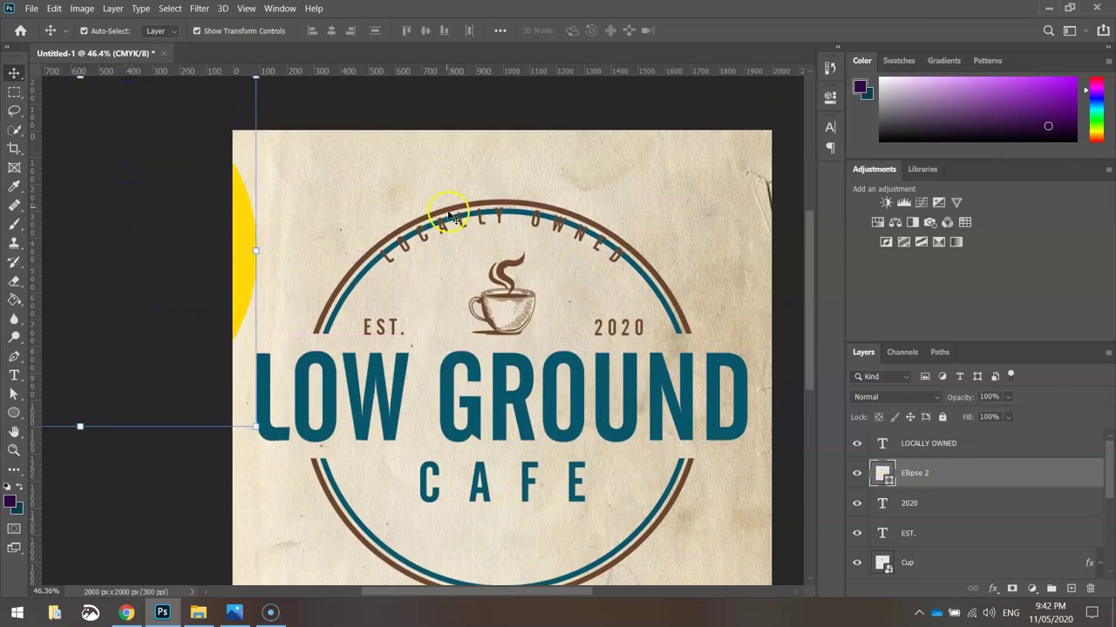
pyautogui.click(485, 222)
pyautogui.hotkey('shift', 'Down')
pyautogui.hotkey('shift', 'Down')
pyautogui.hotkey('shift', 'Down')
pyautogui.hotkey('shift', 'Down')
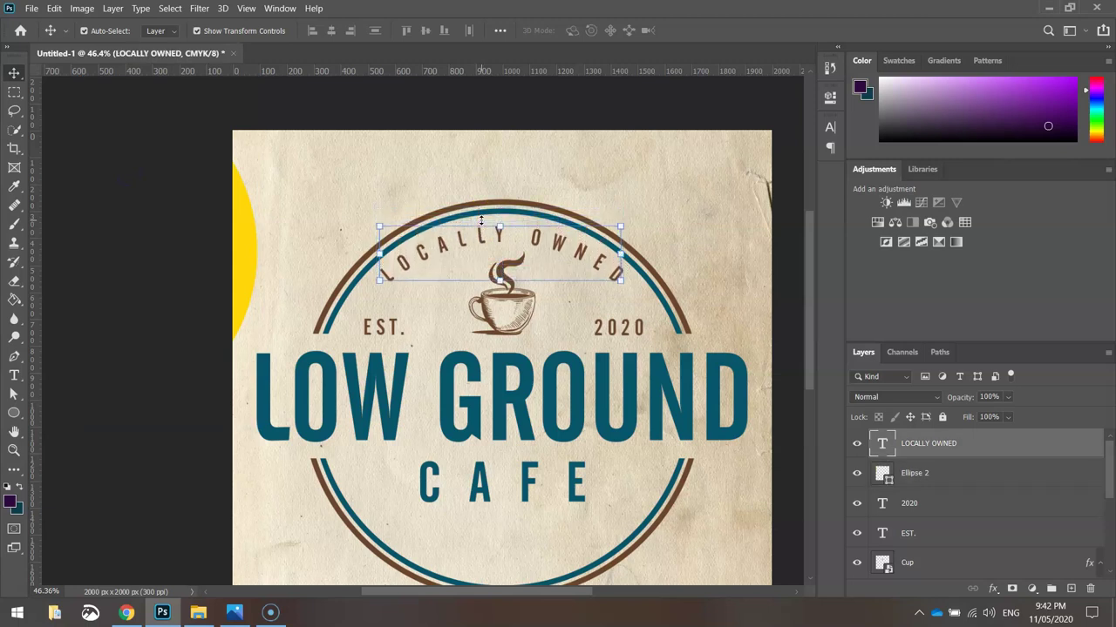
# Move the yellow Ellipse 2 circle back and centre it inside the inner ring.
pyautogui.click(608, 170)
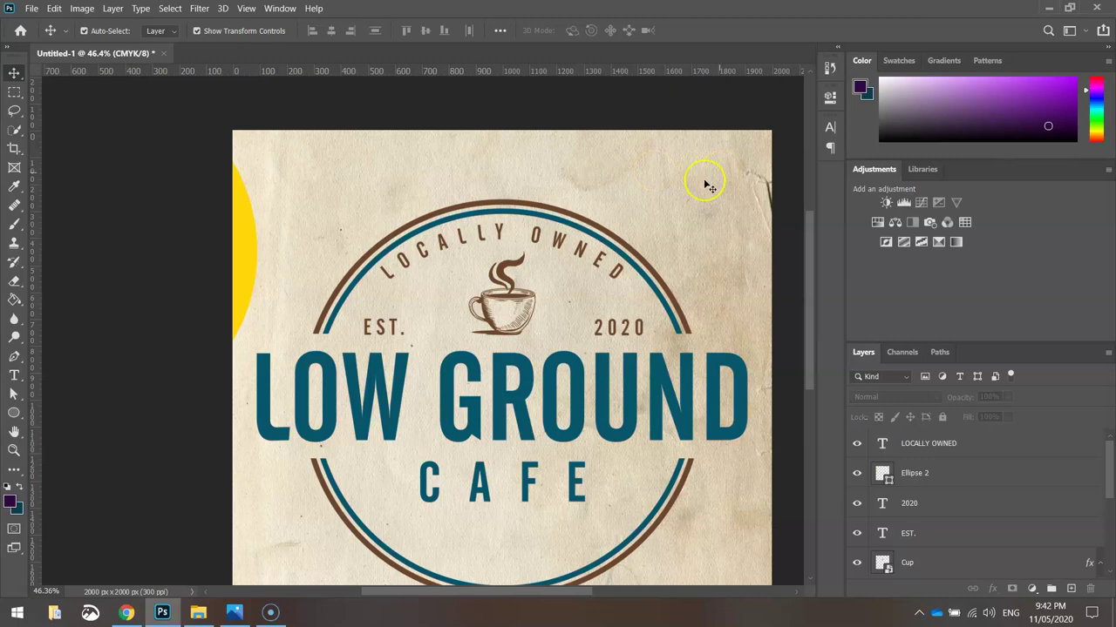
pyautogui.scroll(-3, 685, 259)
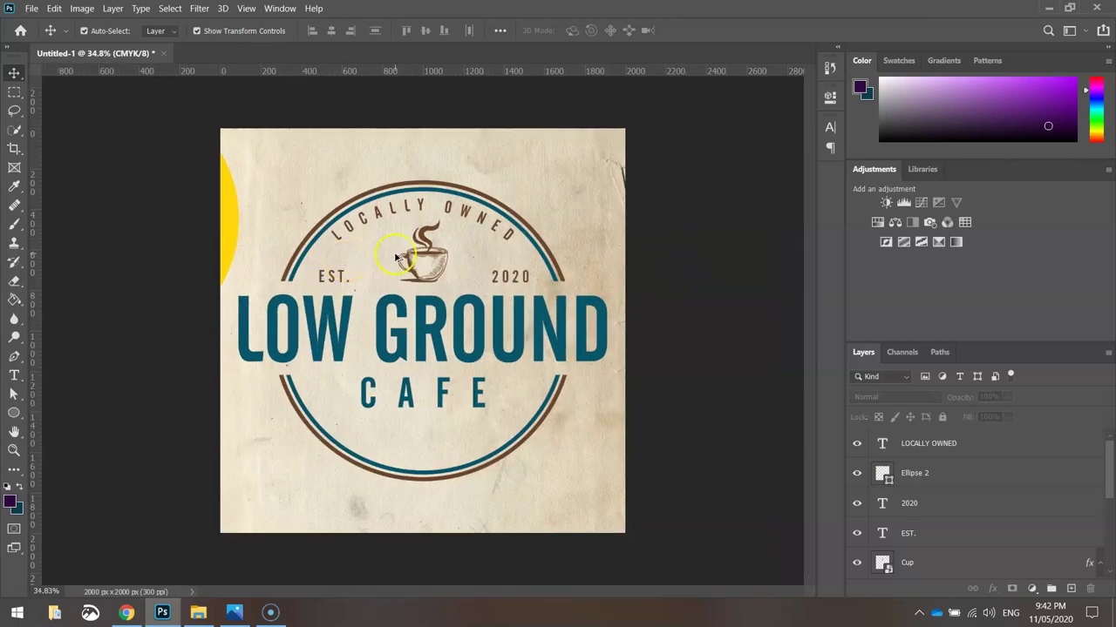
pyautogui.moveTo(234, 234); pyautogui.dragTo(504, 324)
pyautogui.moveTo(382, 290); pyautogui.dragTo(422, 300)
# Type COFFEE HOUSE as path text along the bottom of the yellow circle.
pyautogui.scroll(3, 419, 502)
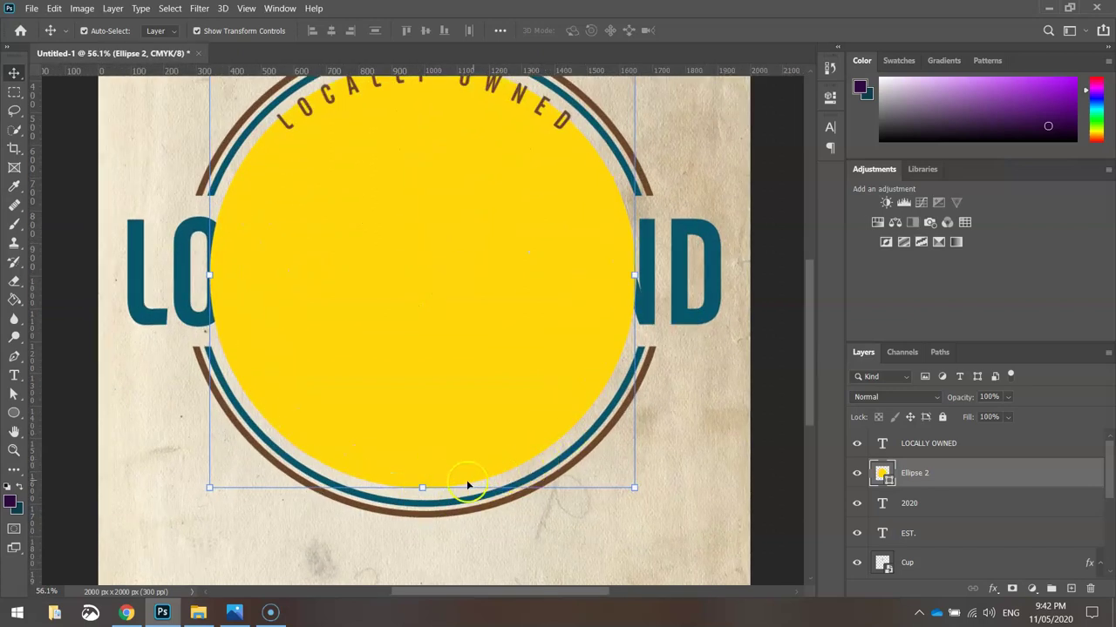
pyautogui.click(15, 373)
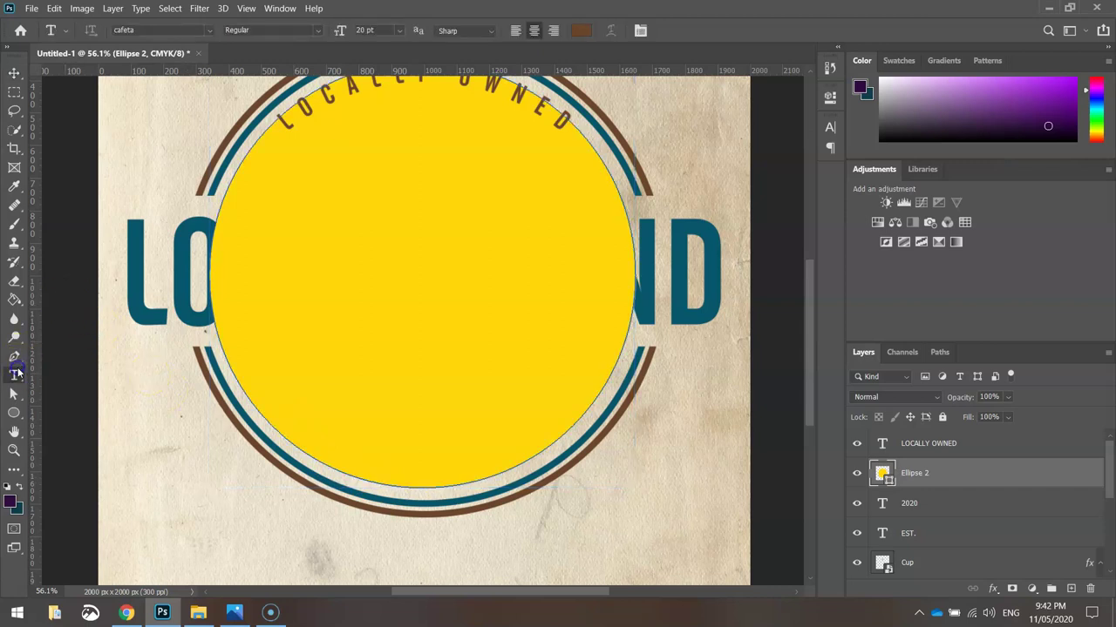
pyautogui.click(429, 487)
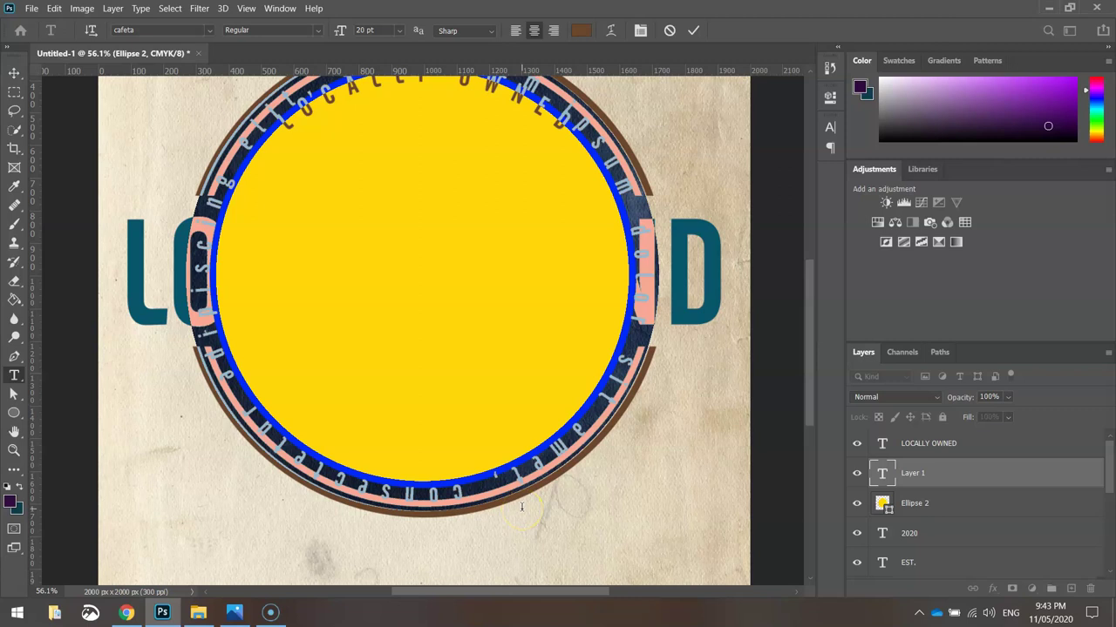
pyautogui.write('LOC')
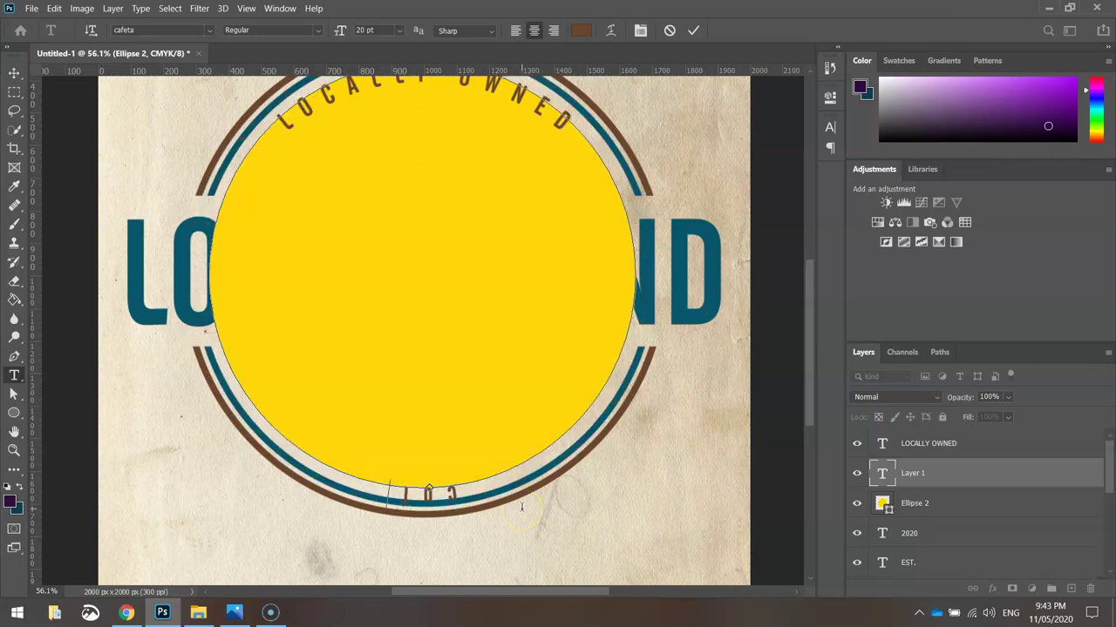
pyautogui.write('FEE house')
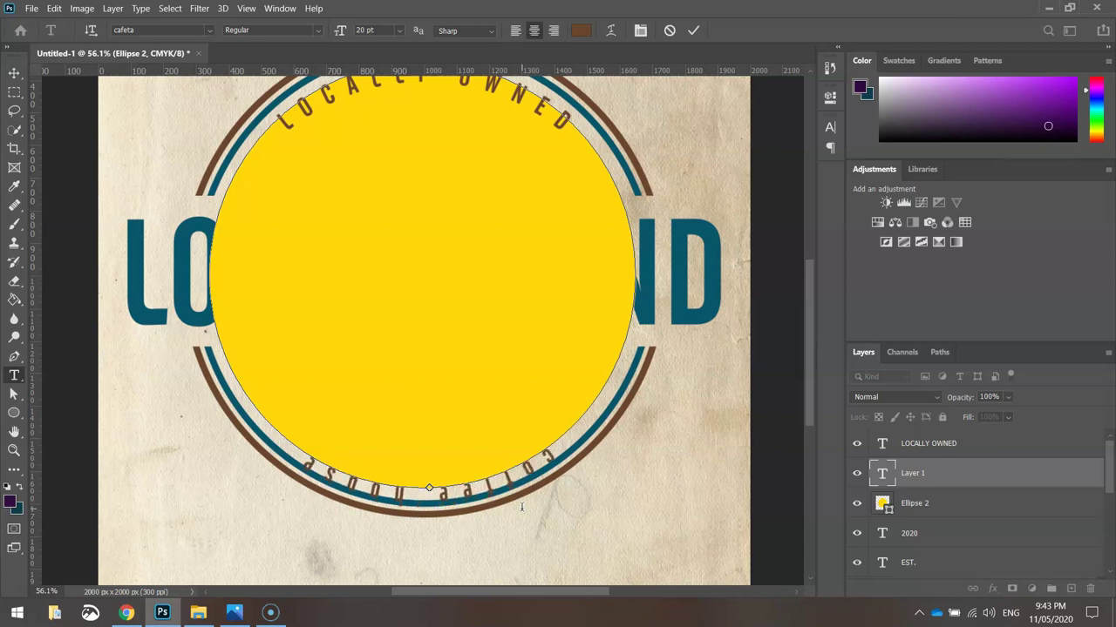
pyautogui.hotkey('ctrl', 'a')
pyautogui.write('COFFEE H')
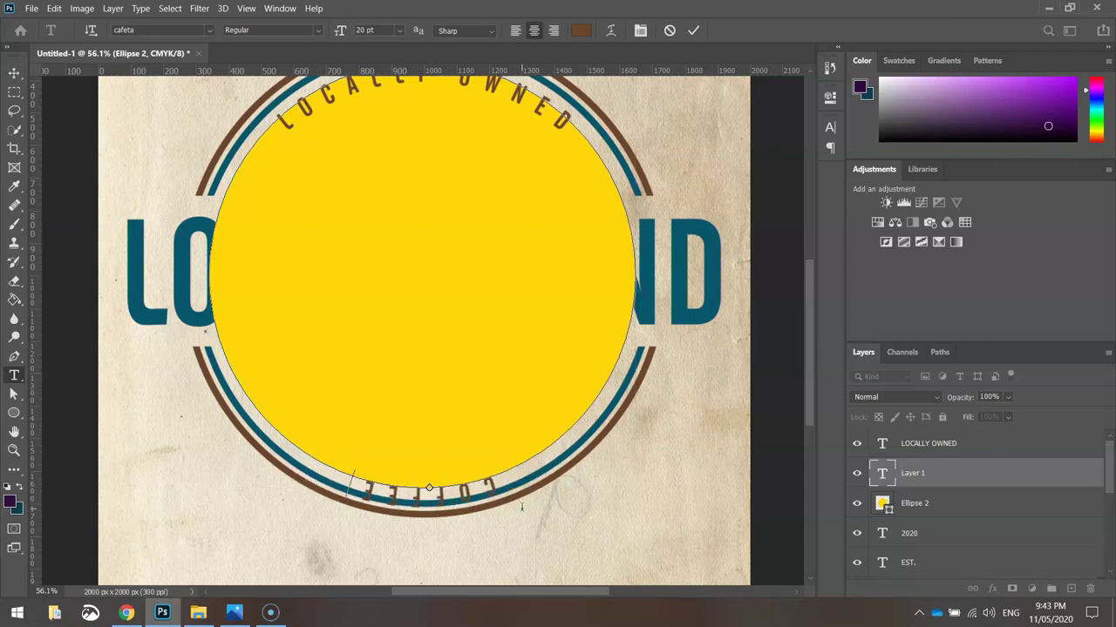
pyautogui.write('OUSE')
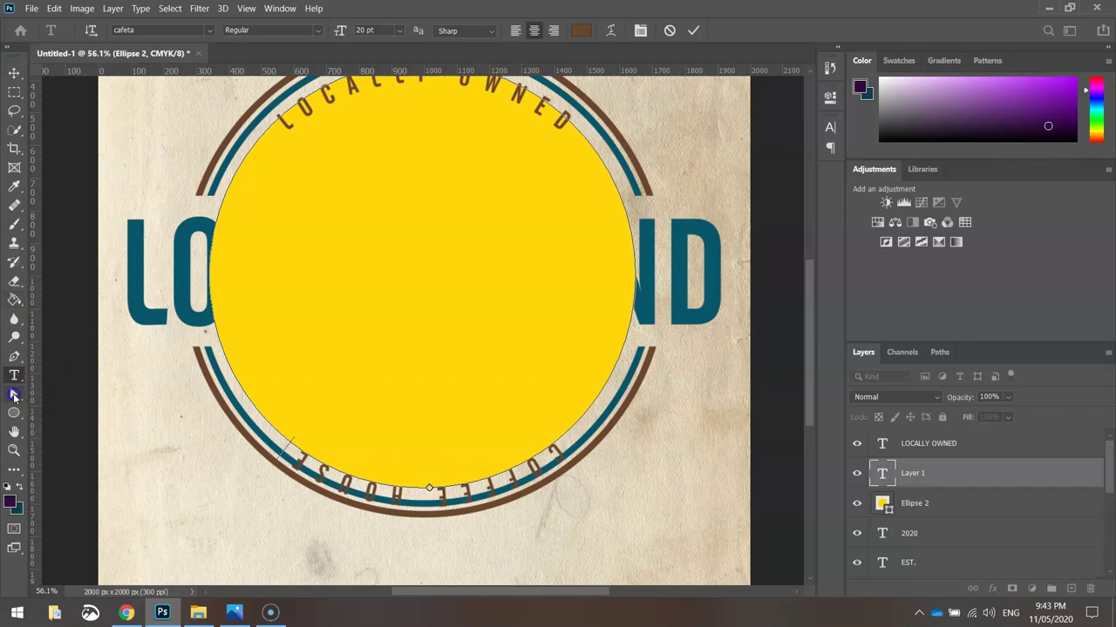
# Flip COFFEE HOUSE across the path so it reads upright along the bottom.
pyautogui.click(14, 395)
pyautogui.scroll(2, 481, 416)
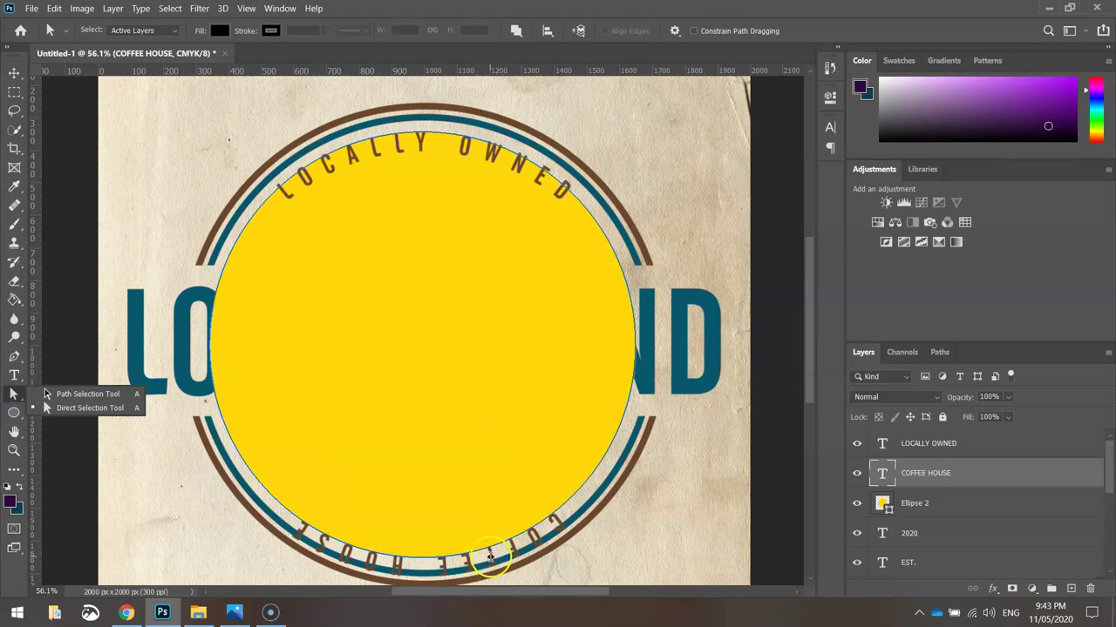
pyautogui.moveTo(485, 561); pyautogui.dragTo(437, 539)
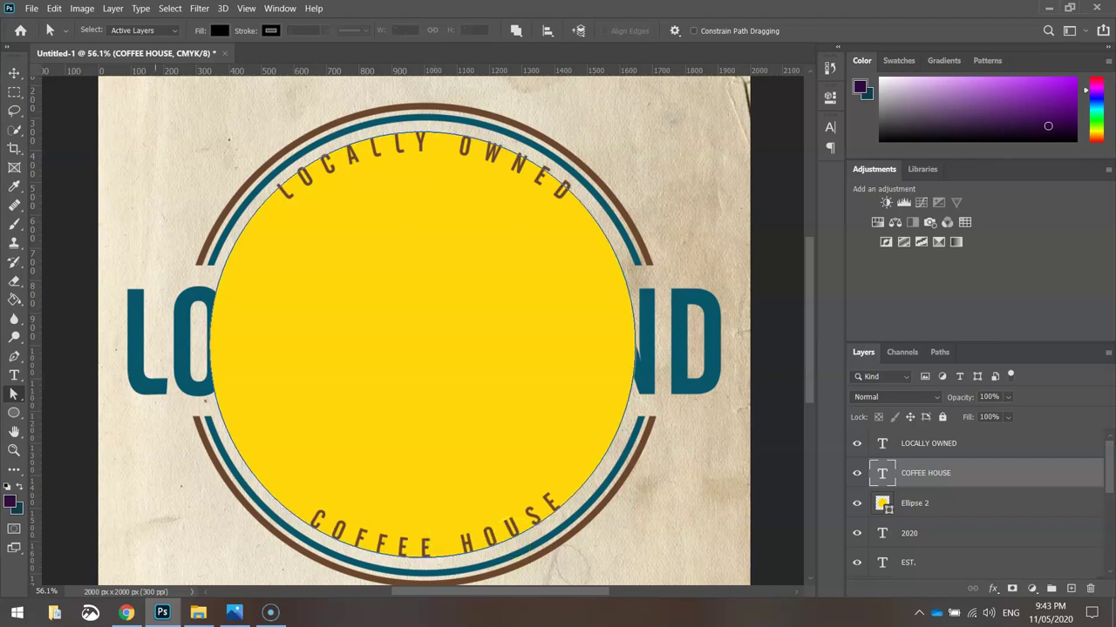
pyautogui.click(14, 72)
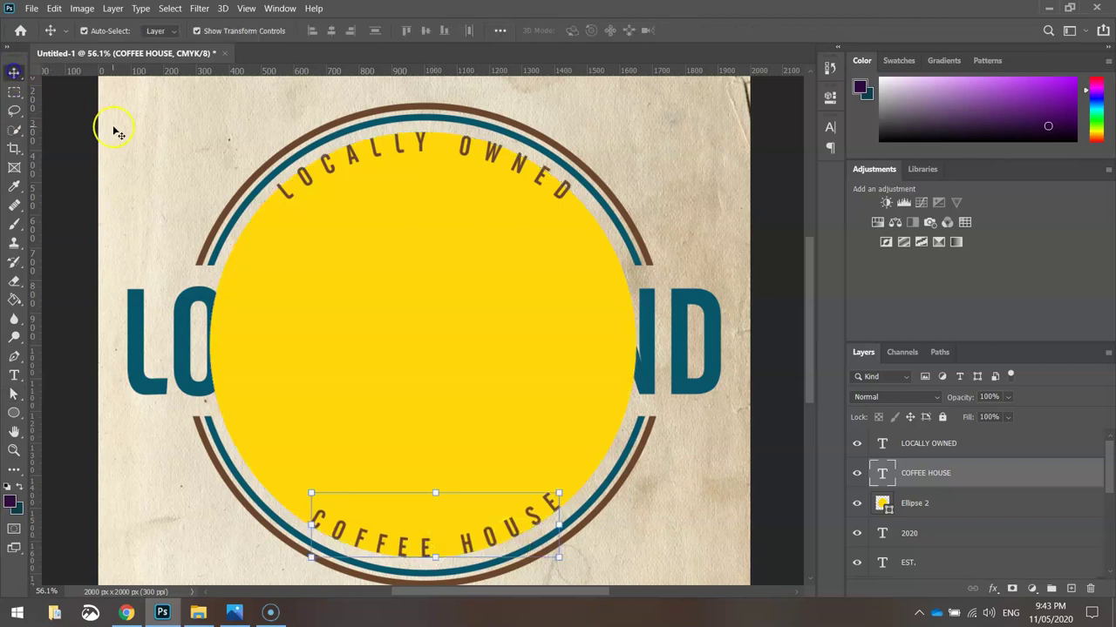
# Select and delete the yellow Ellipse 2 guide circle, then deselect everything.
pyautogui.click(78, 170)
pyautogui.click(346, 333)
pyautogui.press('Delete')
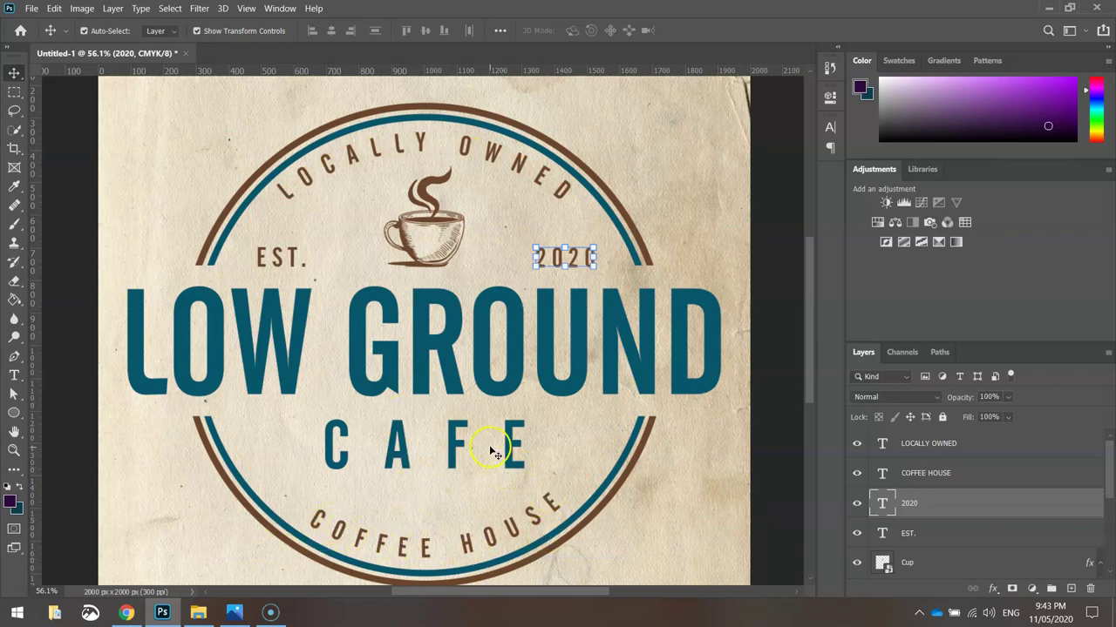
pyautogui.click(776, 155)
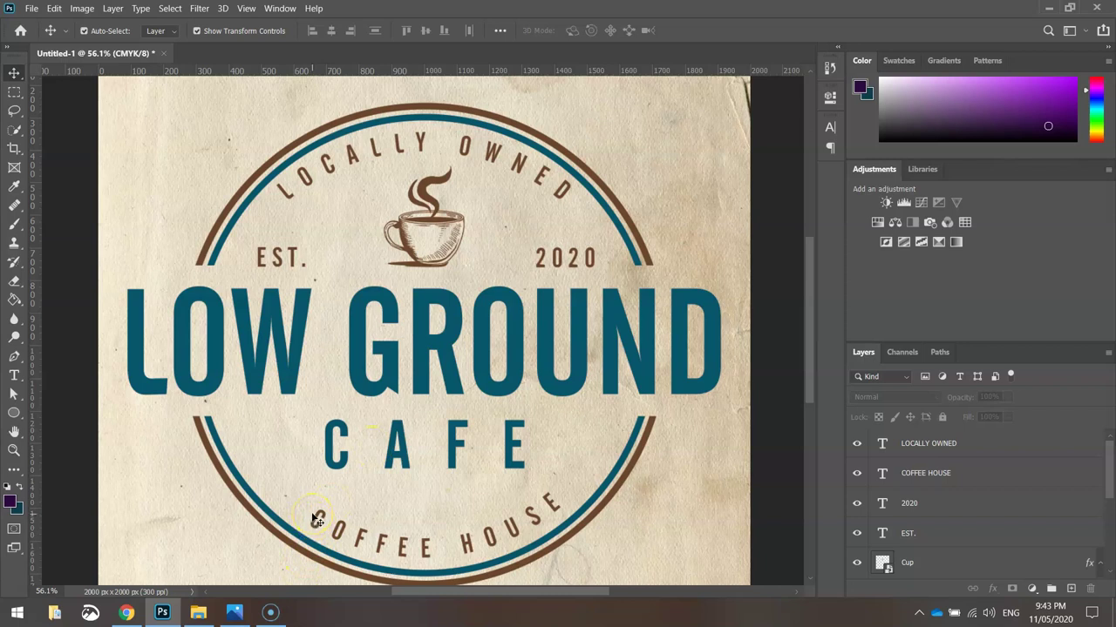
# Show the Glyphs panel and make it taller.
pyautogui.click(280, 8)
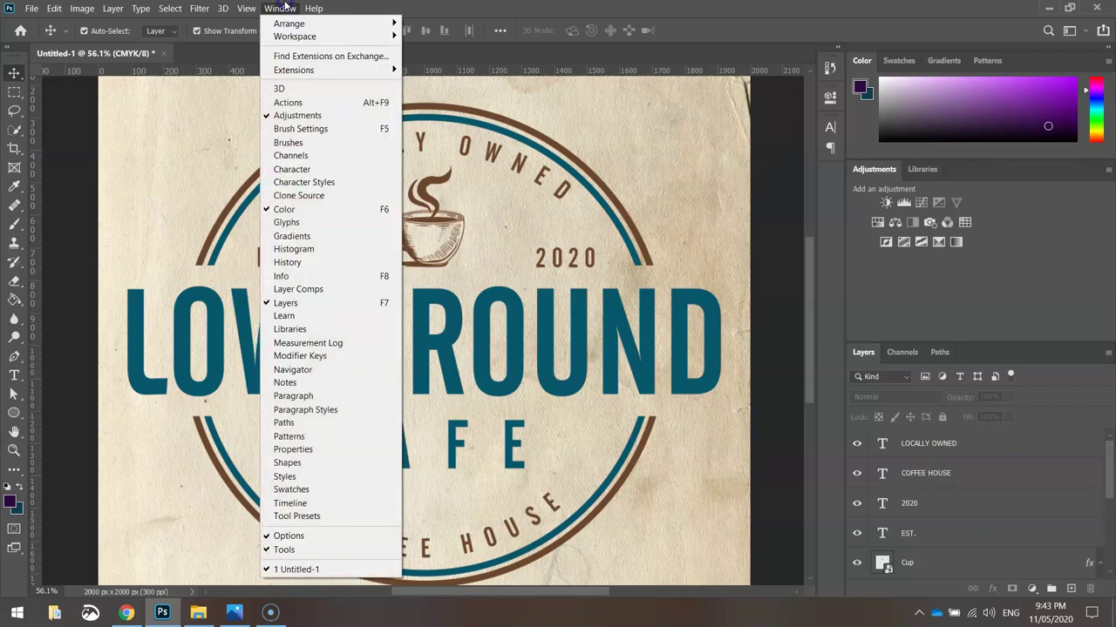
pyautogui.click(287, 222)
pyautogui.moveTo(724, 334); pyautogui.dragTo(735, 401)
pyautogui.moveTo(810, 267); pyautogui.dragTo(808, 372)
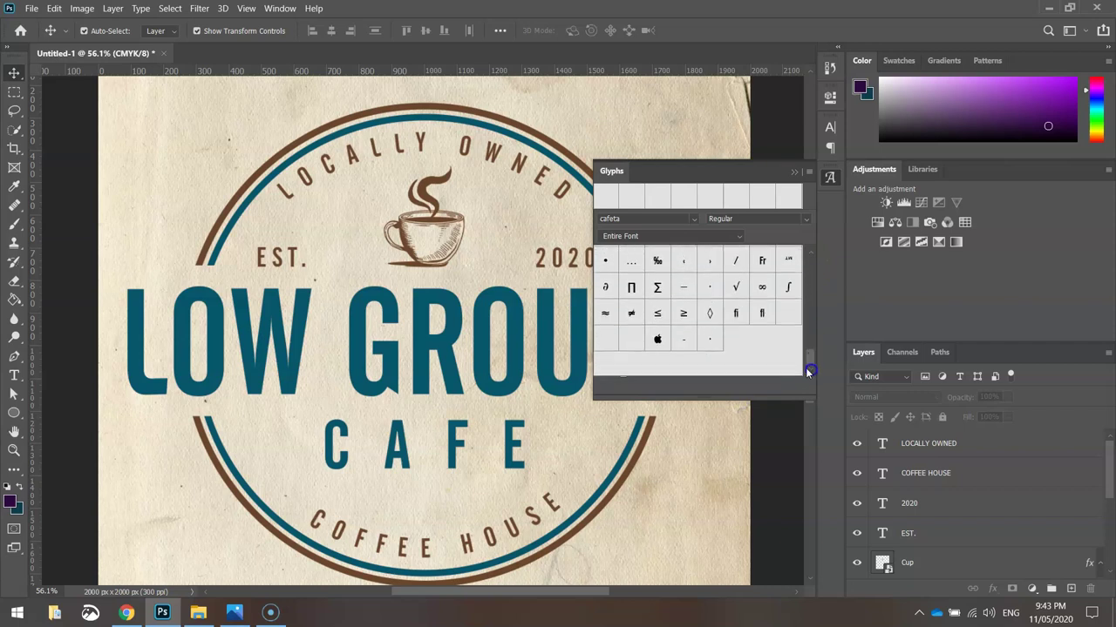
# Insert a middle-dot glyph after HOUSE in the curved COFFEE HOUSE text.
pyautogui.click(318, 520)
pyautogui.press('t')
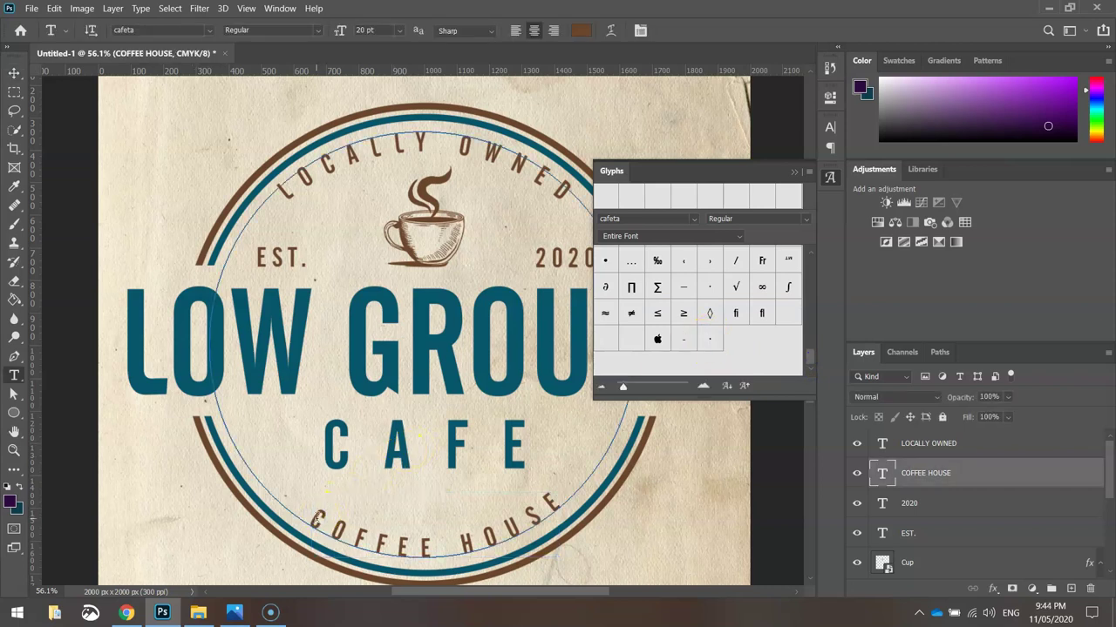
pyautogui.click(315, 520)
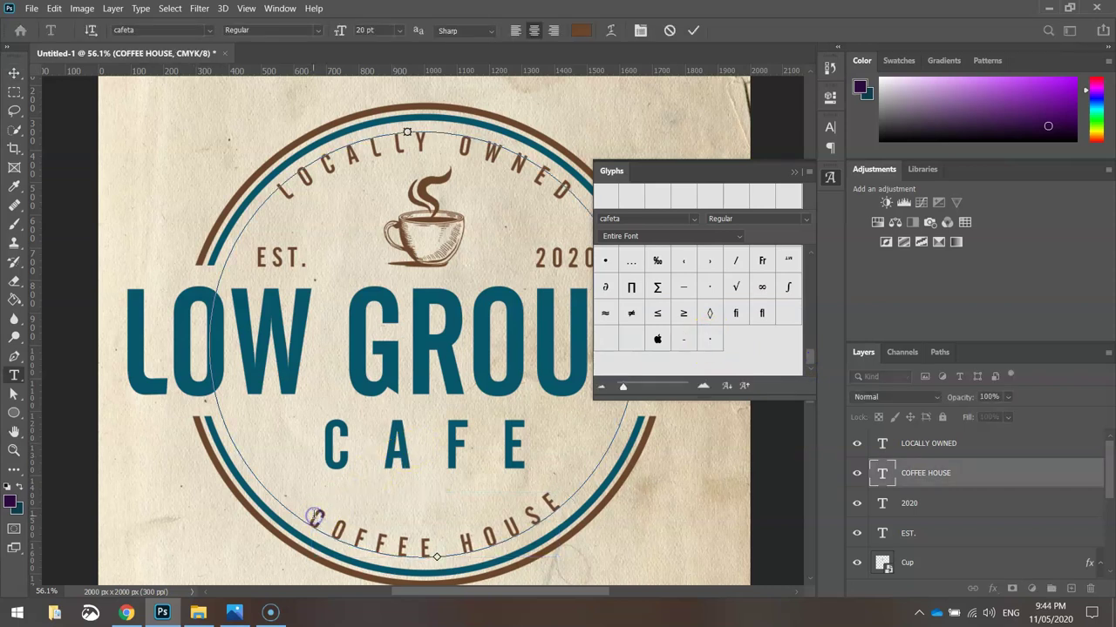
pyautogui.doubleClick(708, 339)
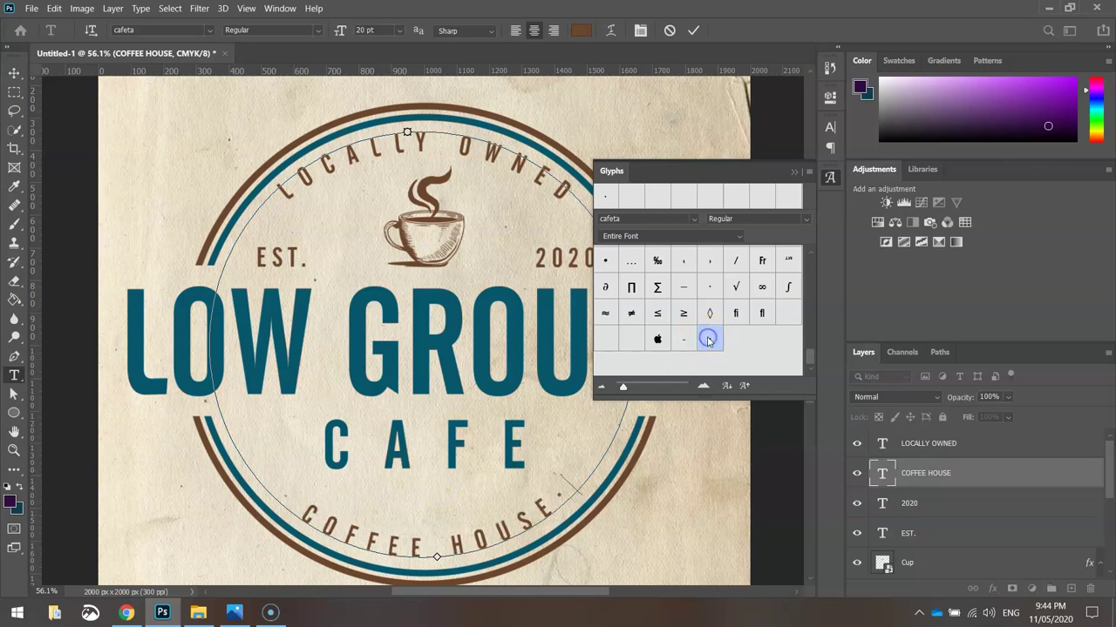
pyautogui.click(634, 427)
pyautogui.click(635, 447)
# Add a dot before COFFEE and close the Glyphs panel.
pyautogui.doubleClick(711, 341)
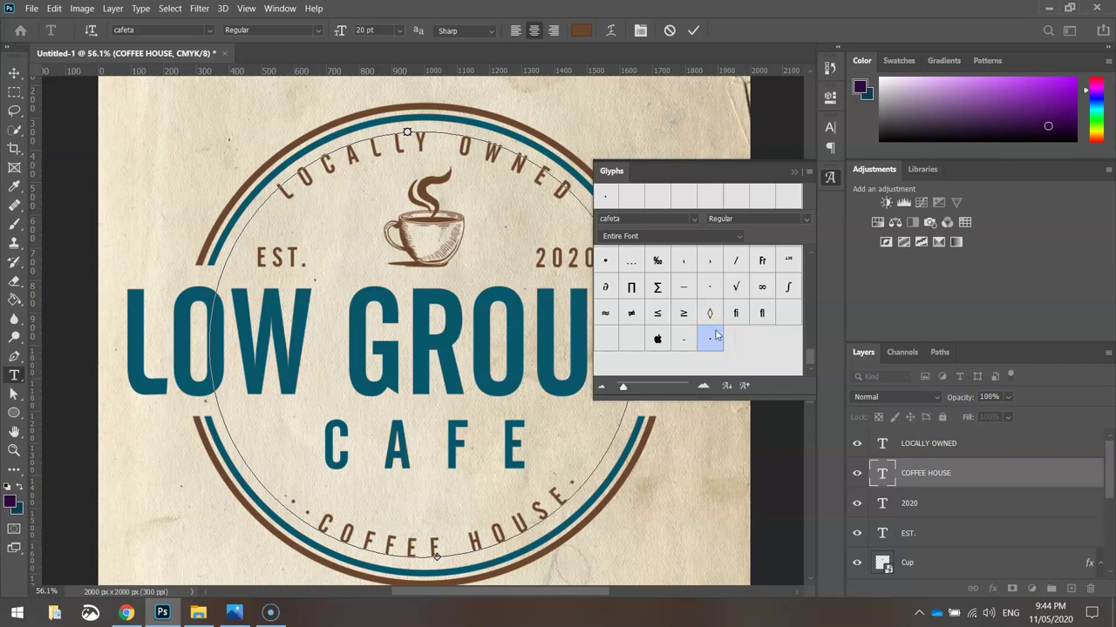
pyautogui.press('BackSpace')
pyautogui.write('.')
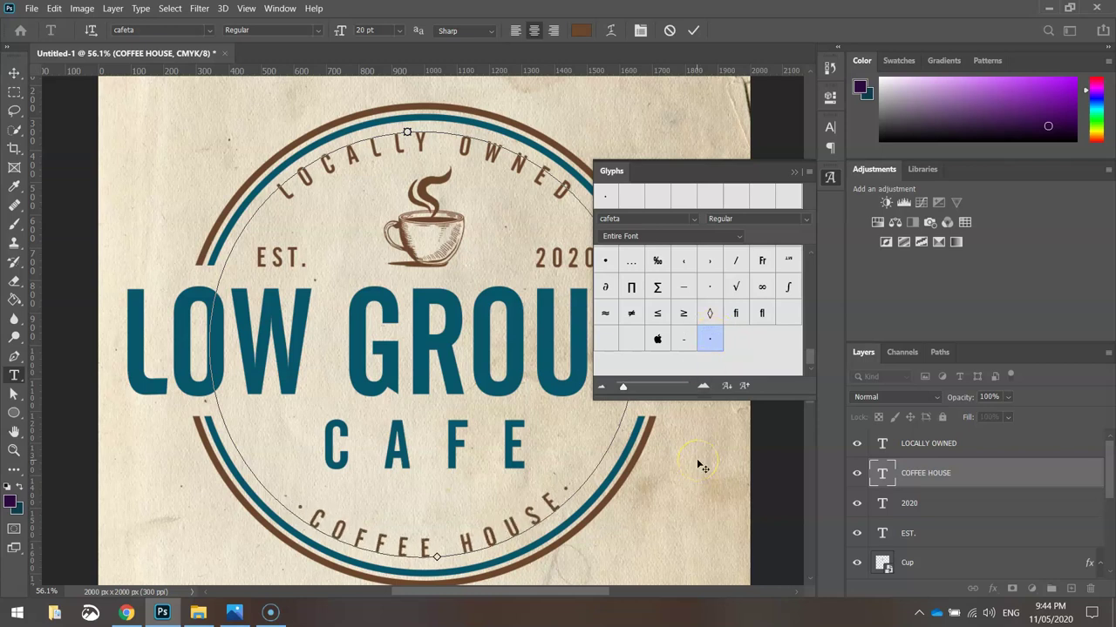
pyautogui.click(829, 177)
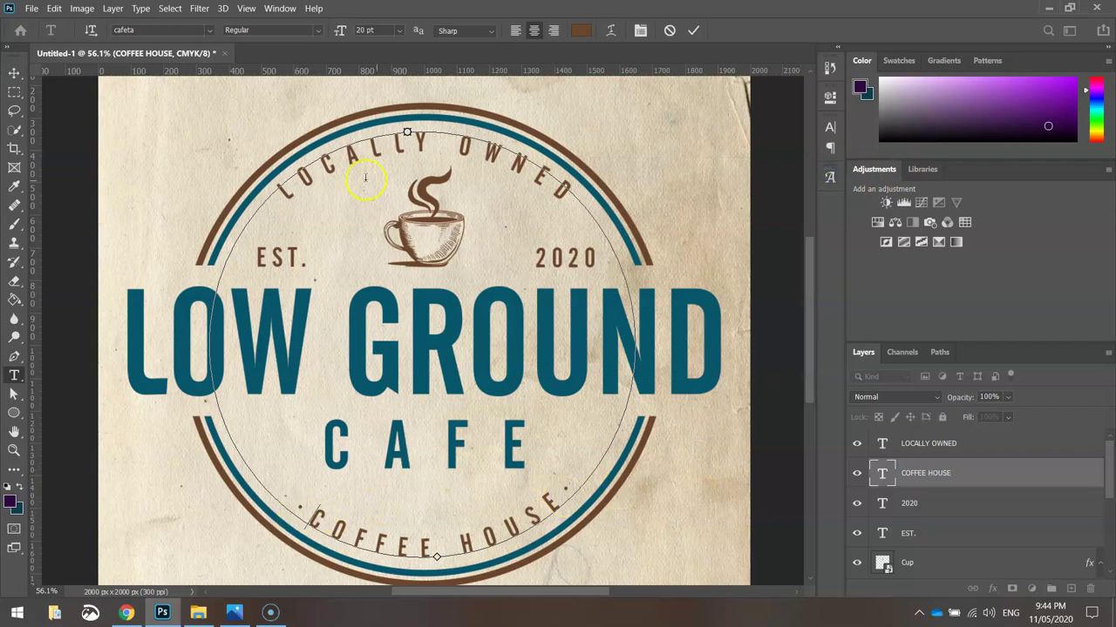
pyautogui.moveTo(271, 168); pyautogui.dragTo(284, 189)
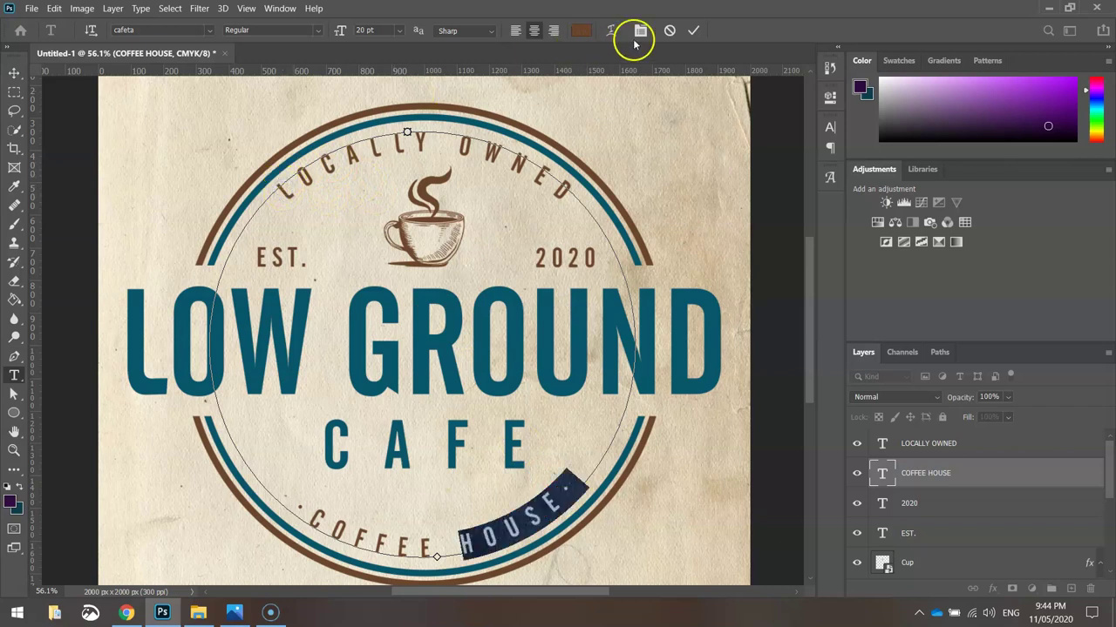
# Commit COFFEE HOUSE, then add middle-dot glyphs before LOCALLY and after OWNED.
pyautogui.click(693, 31)
pyautogui.click(377, 148)
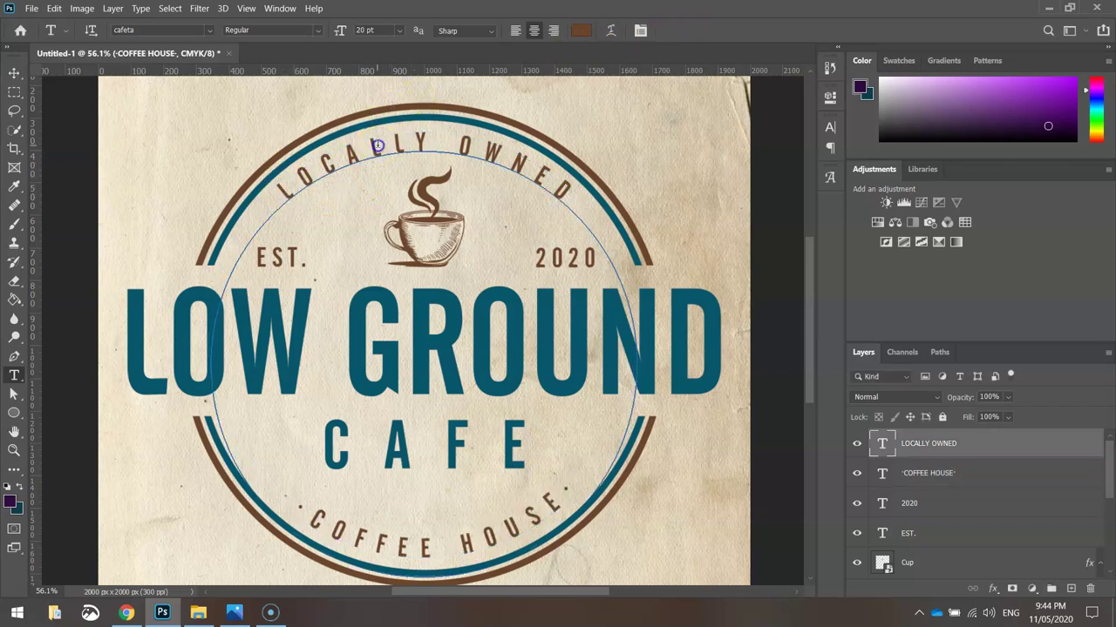
pyautogui.hotkey('ctrl', 'a')
pyautogui.click(277, 187)
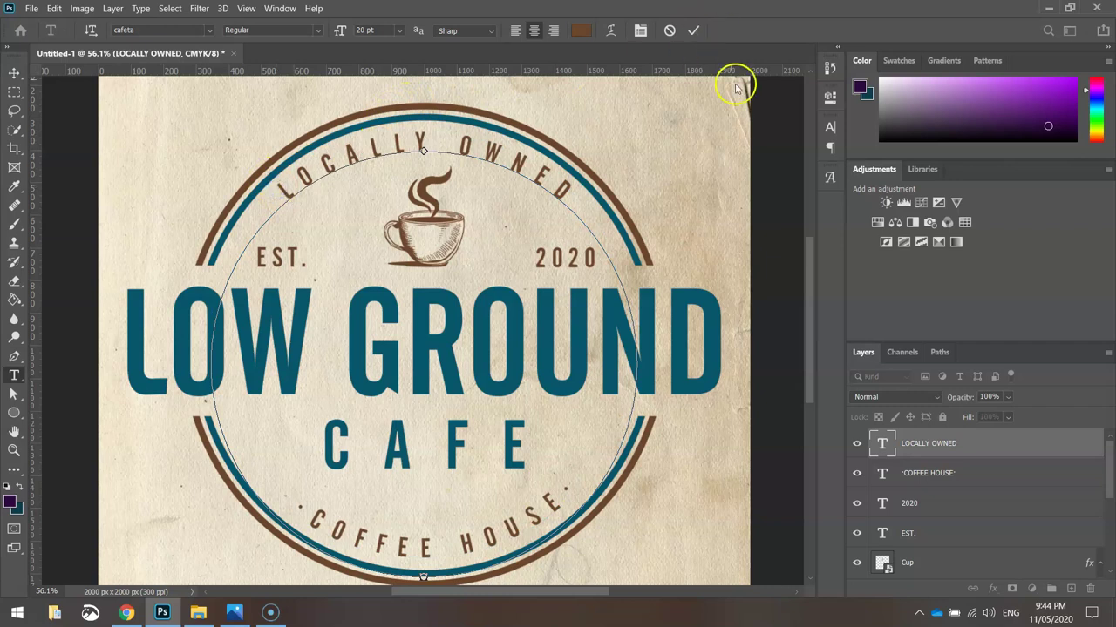
pyautogui.click(829, 176)
pyautogui.doubleClick(710, 340)
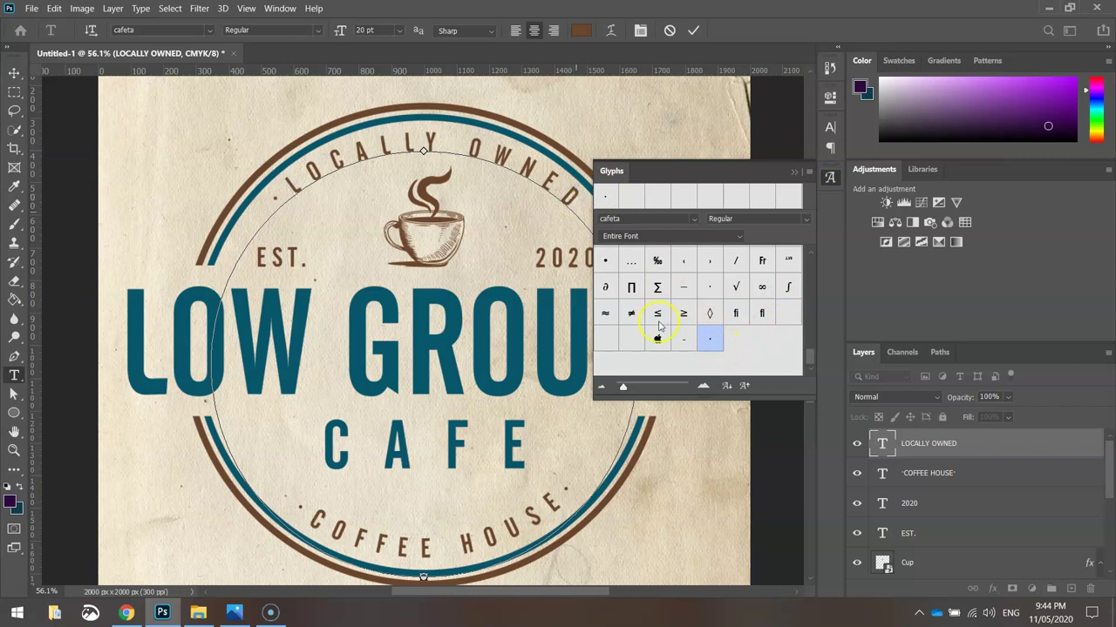
pyautogui.doubleClick(708, 339)
pyautogui.click(693, 30)
pyautogui.click(837, 180)
pyautogui.press('v')
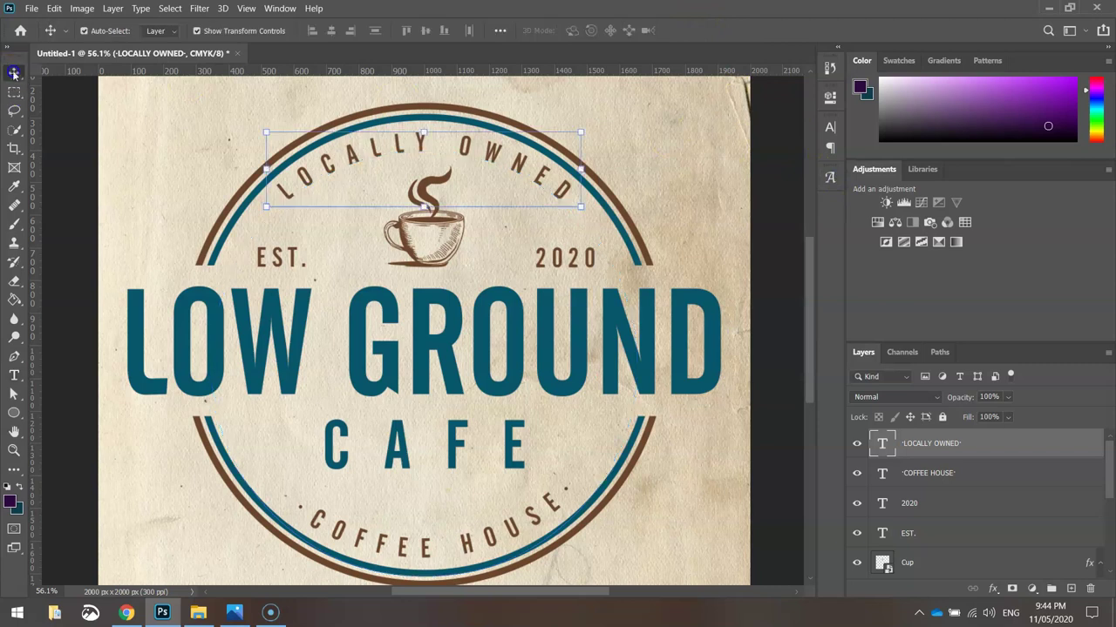
pyautogui.scroll(-1, 41, 203)
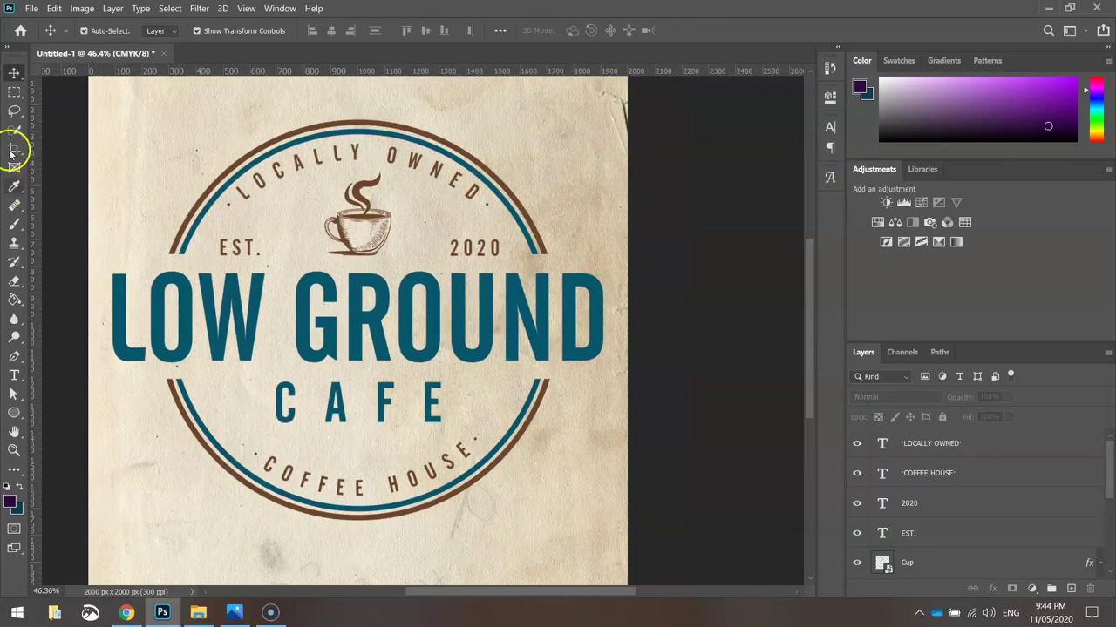
pyautogui.hotkey('ctrl', '0')
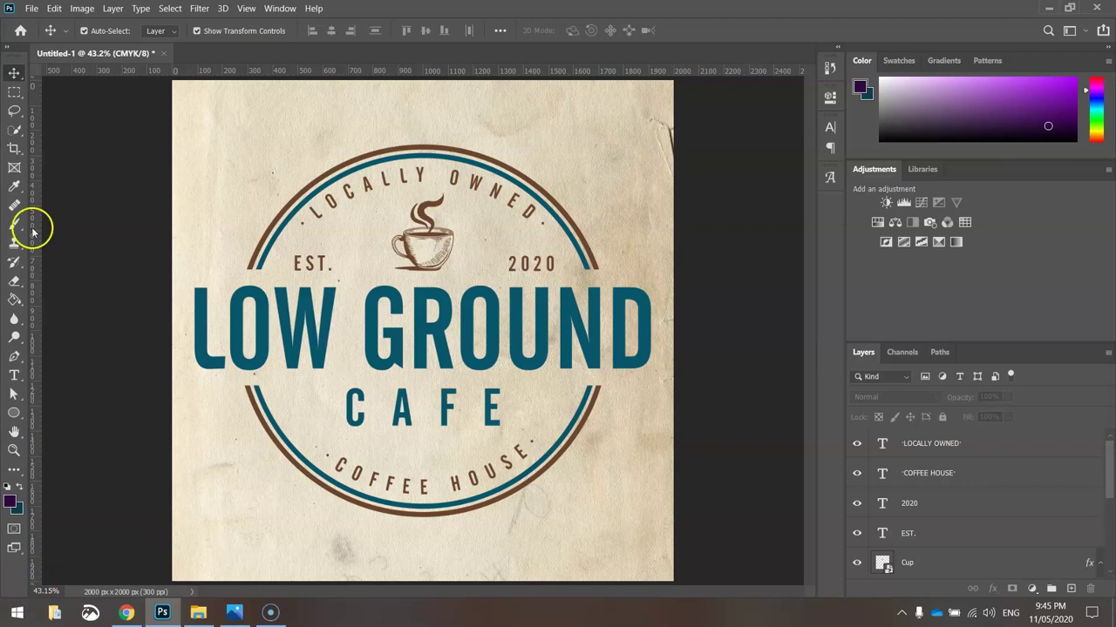
# Save the document as Rustic Cafe Logo in Photoshop PSD format on the Desktop.
pyautogui.click(30, 9)
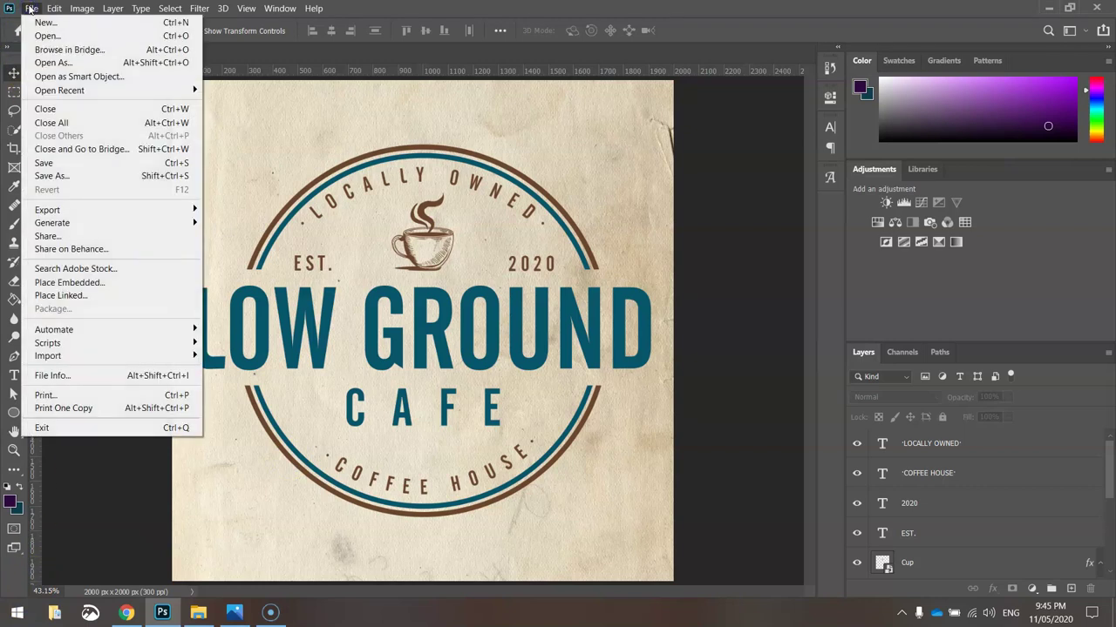
pyautogui.click(51, 176)
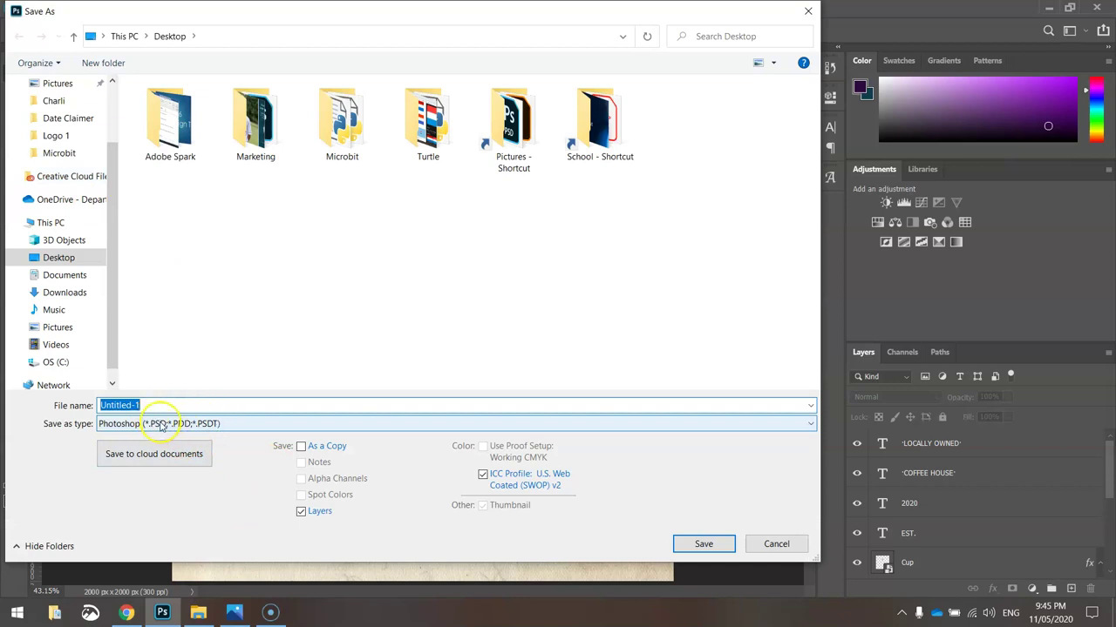
pyautogui.write('rUS')
pyautogui.press('BackSpace')
pyautogui.press('BackSpace')
pyautogui.press('BackSpace')
pyautogui.press('BackSpace')
pyautogui.press('BackSpace')
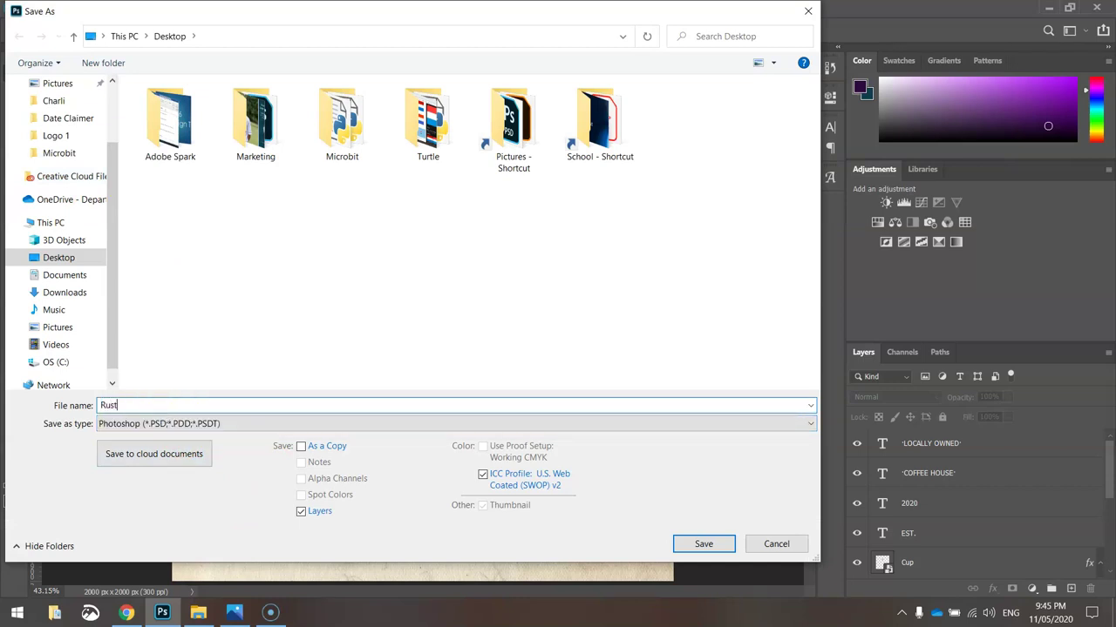
pyautogui.write('Rustic Cafe Logo')
pyautogui.click(698, 544)
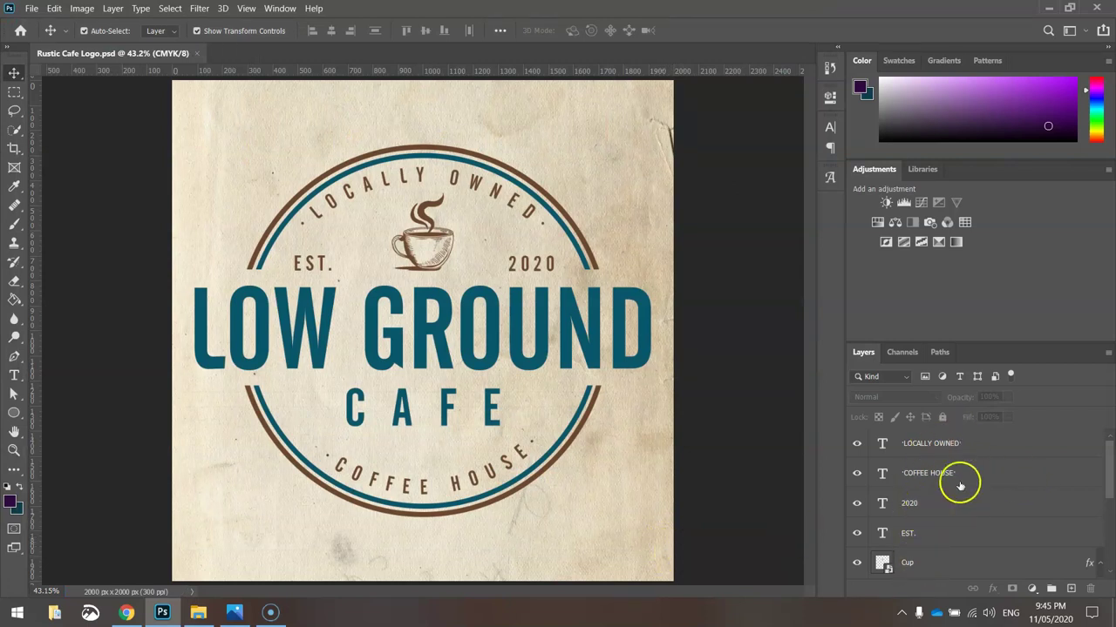
pyautogui.moveTo(1108, 465)
pyautogui.mouseDown()
pyautogui.moveTo(1111, 547)
pyautogui.moveTo(1109, 468)
pyautogui.mouseUp()
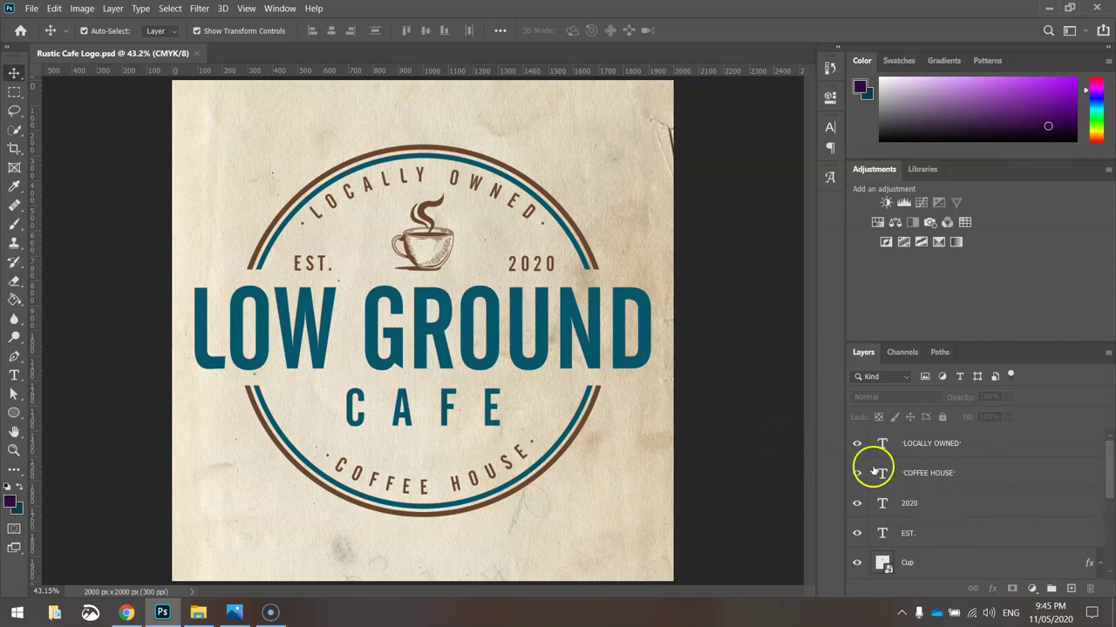
pyautogui.click(32, 8)
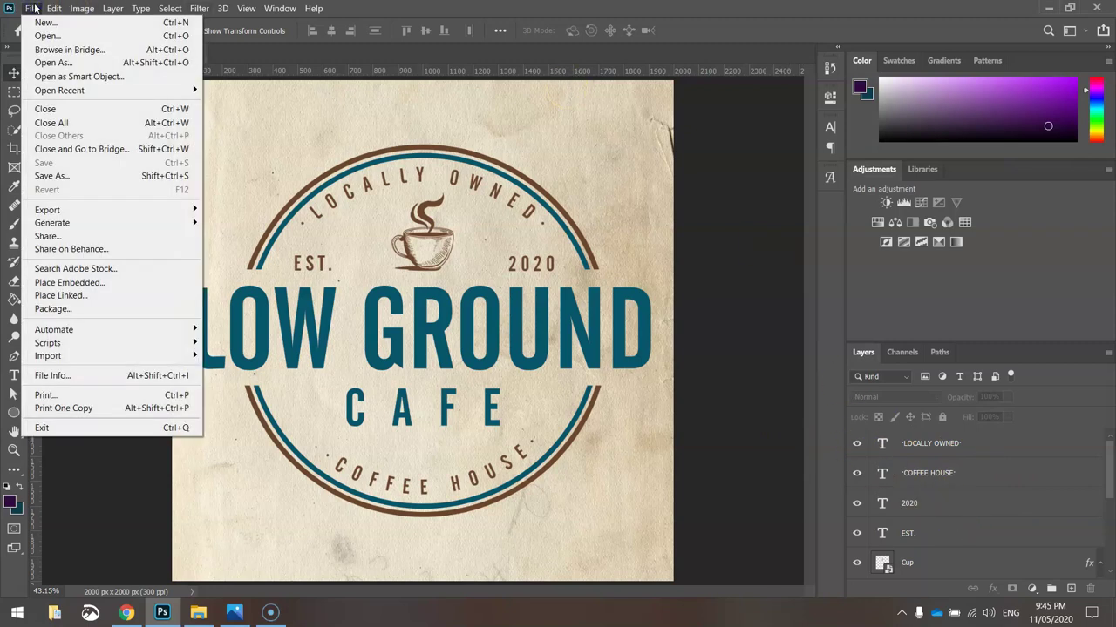
pyautogui.click(76, 175)
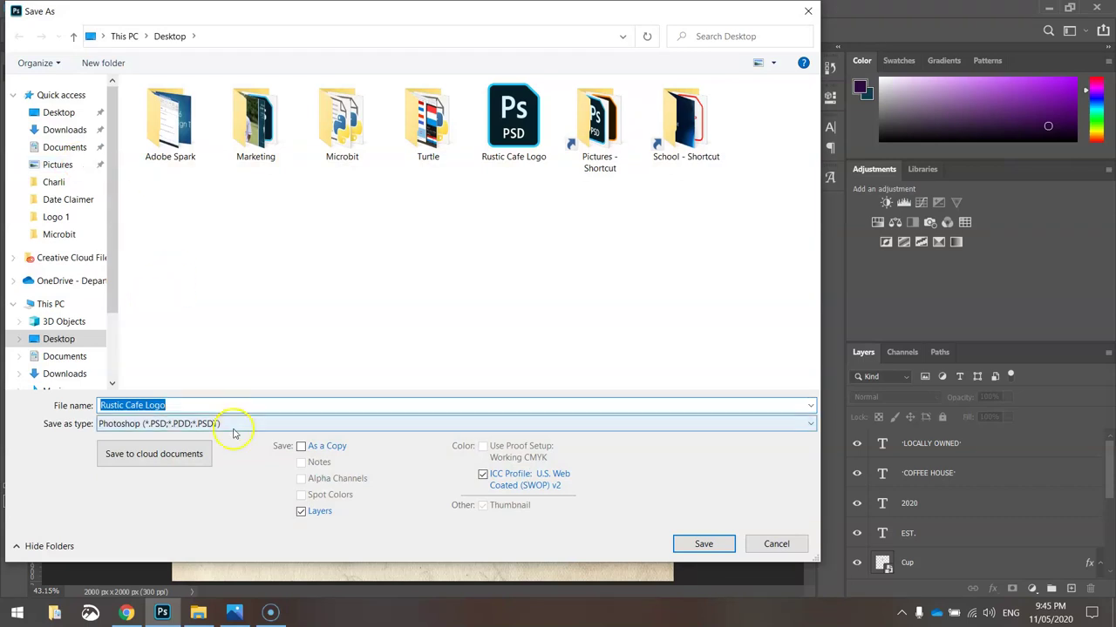
pyautogui.click(229, 426)
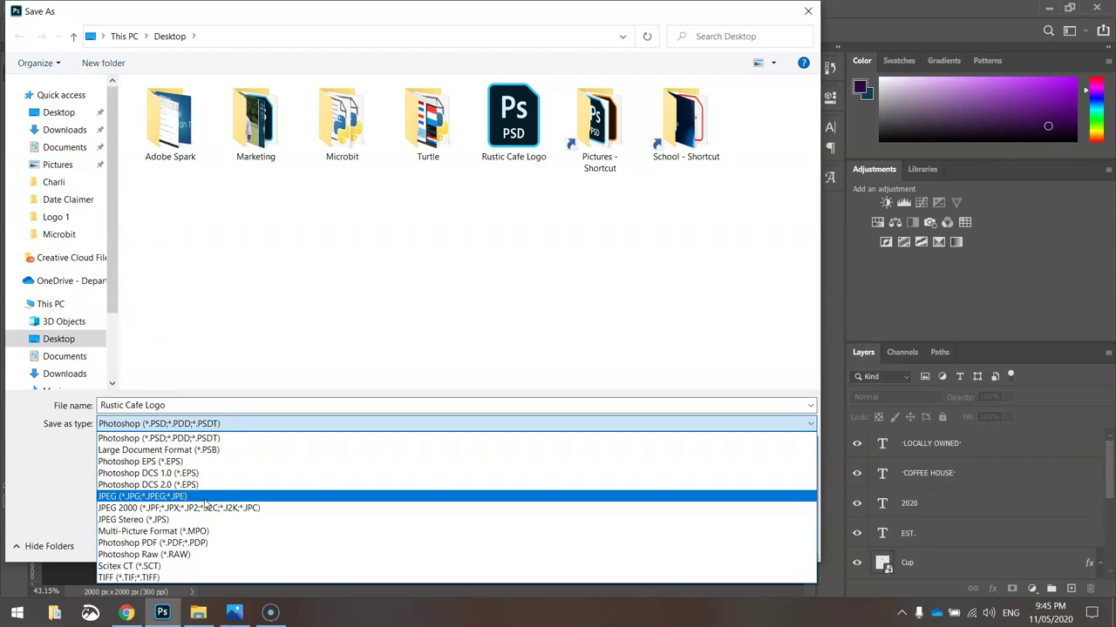
pyautogui.click(306, 360)
pyautogui.click(774, 543)
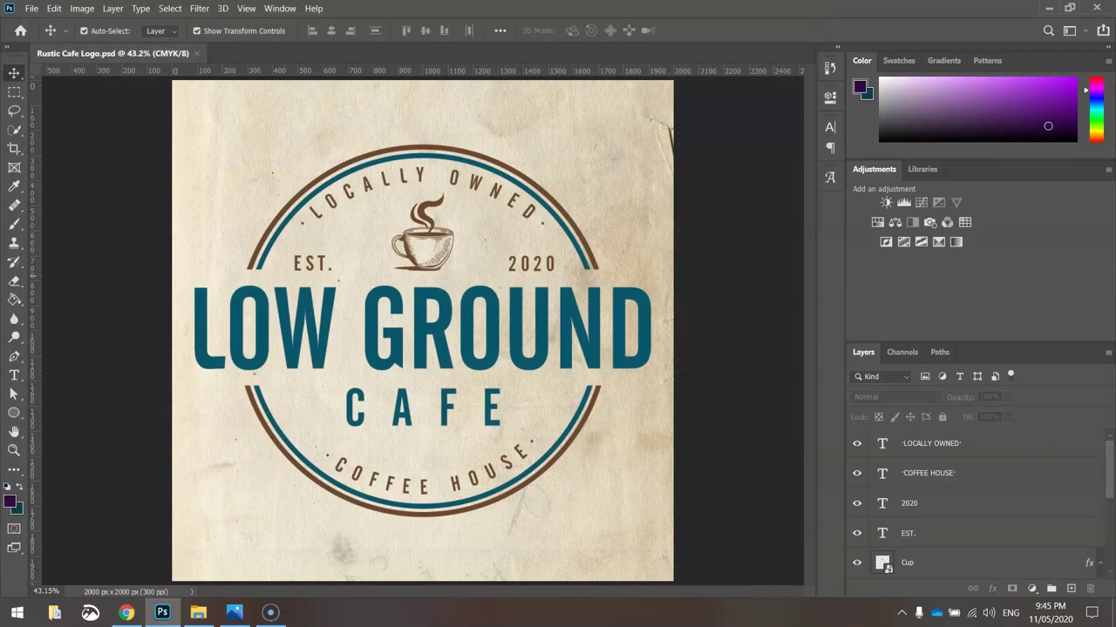
# Export the logo as a 2000 × 2000 PNG to the Desktop via Export As.
pyautogui.click(31, 8)
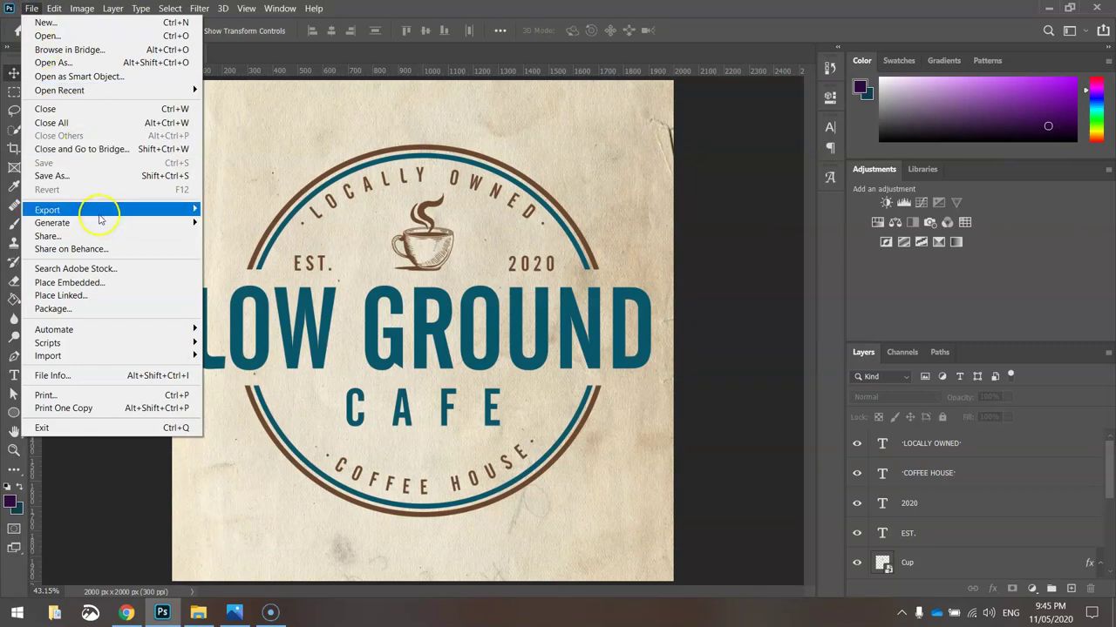
pyautogui.click(98, 215)
pyautogui.click(251, 209)
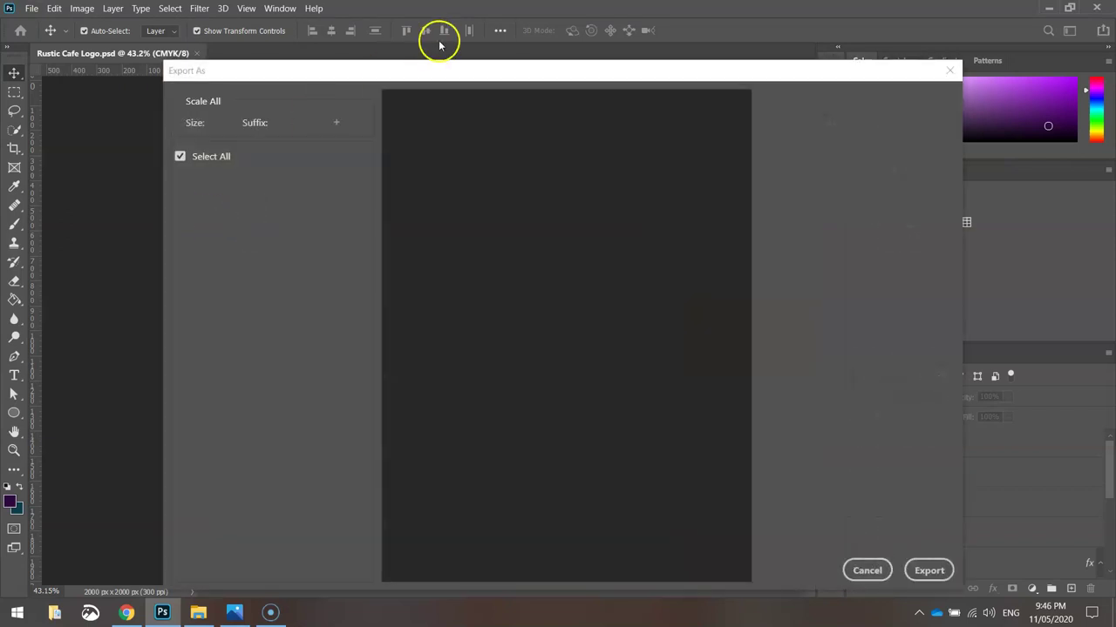
pyautogui.moveTo(436, 70); pyautogui.dragTo(416, 13)
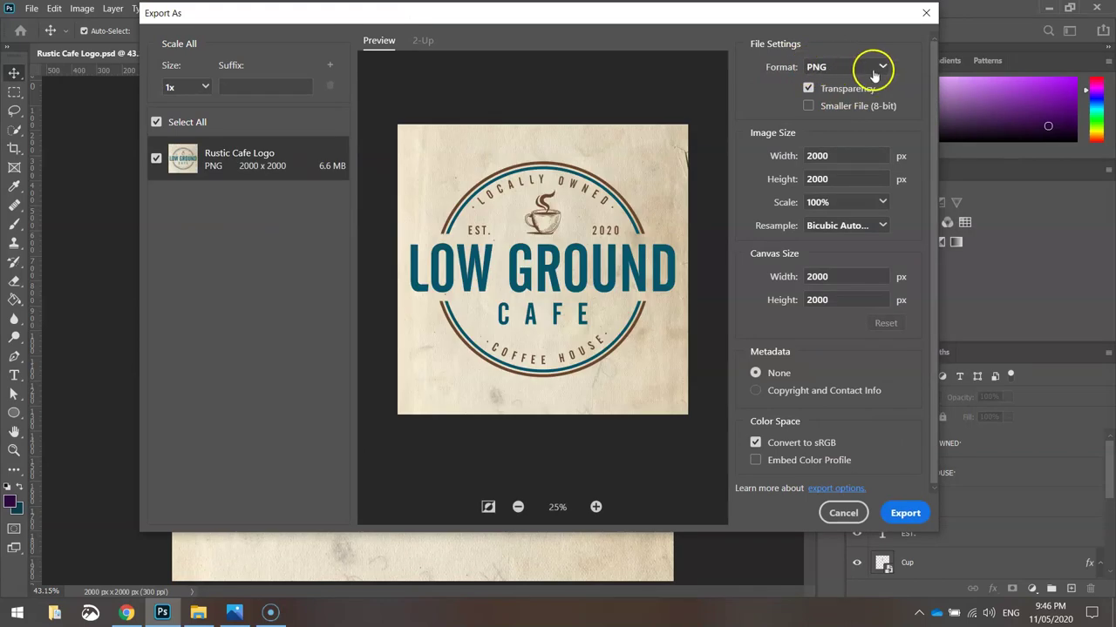
pyautogui.click(883, 69)
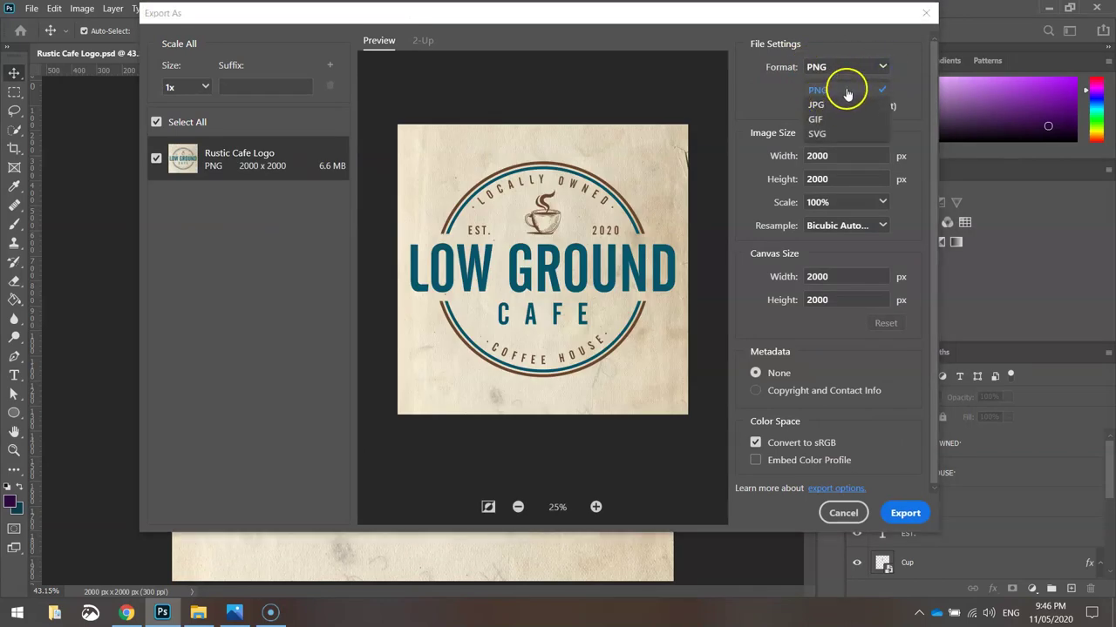
pyautogui.click(846, 92)
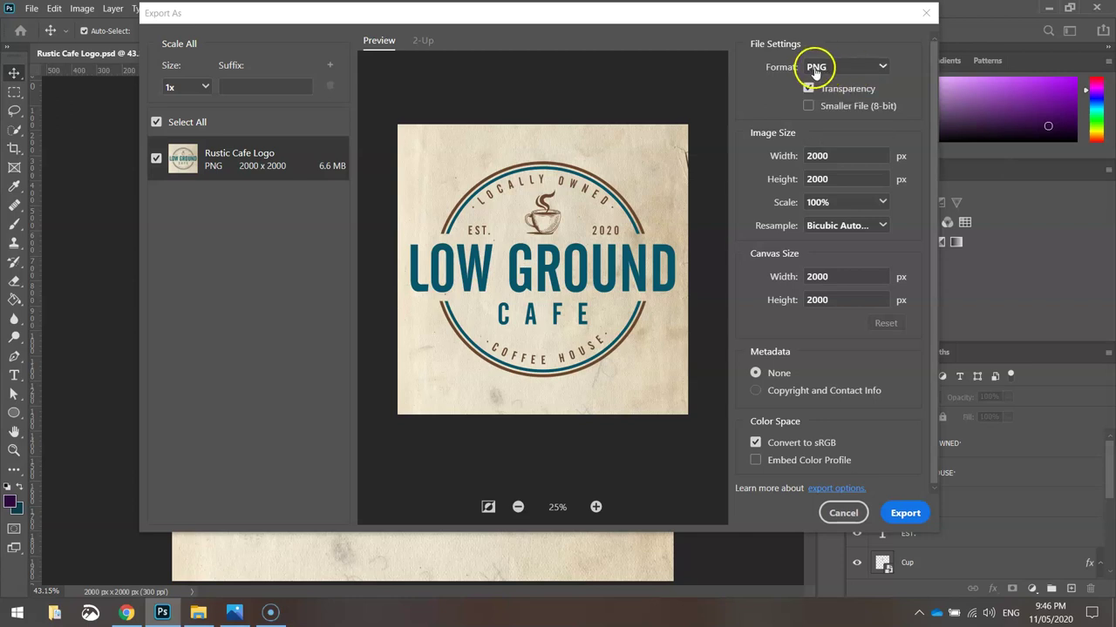
pyautogui.click(904, 514)
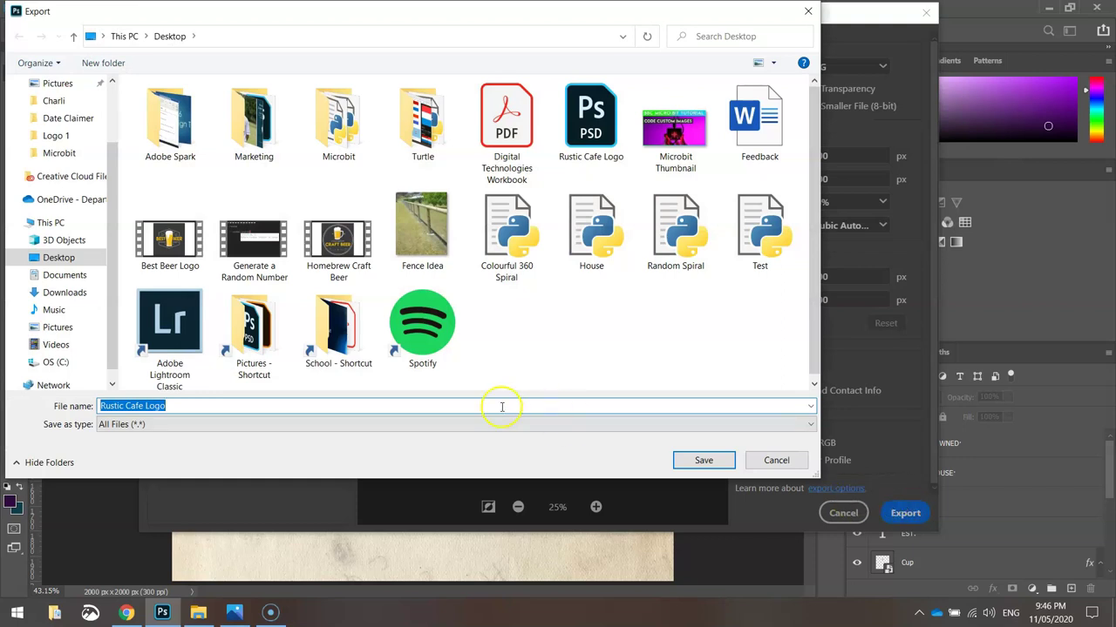
pyautogui.click(701, 460)
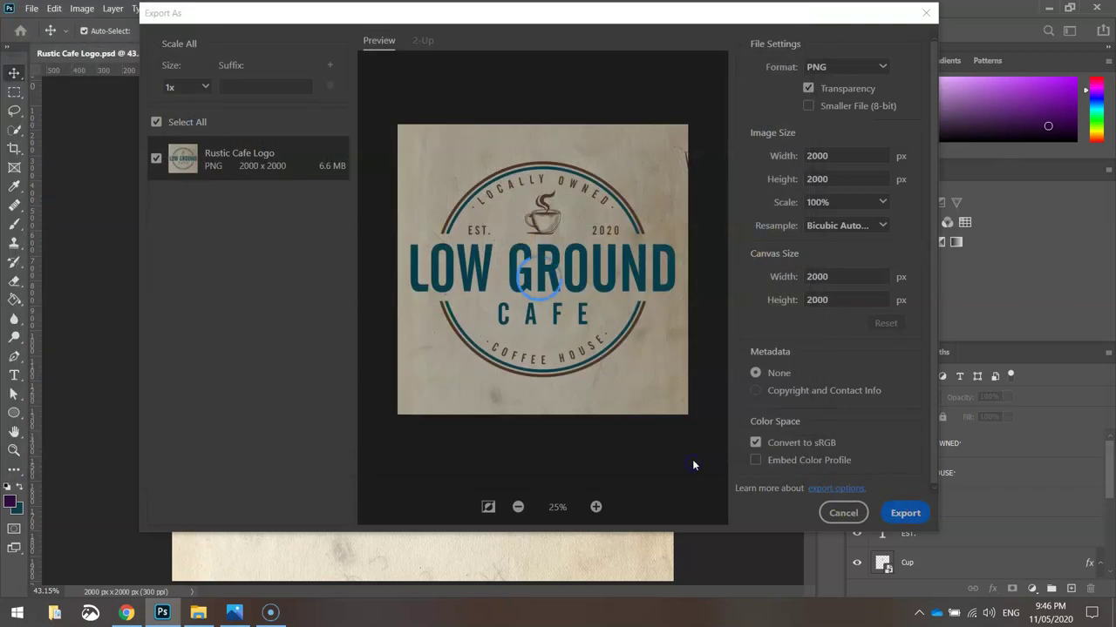